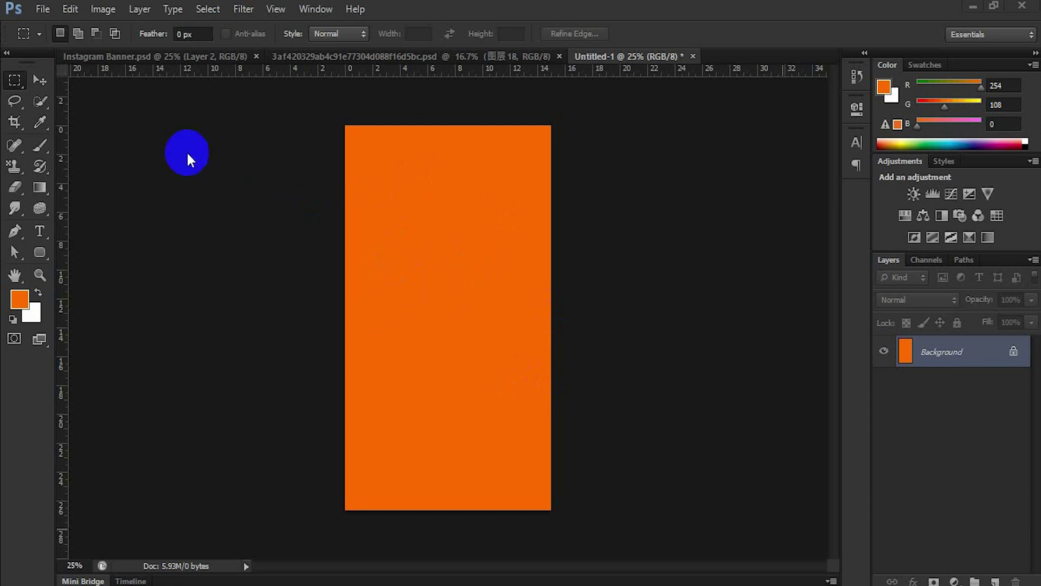
pyautogui.click(98, 14)
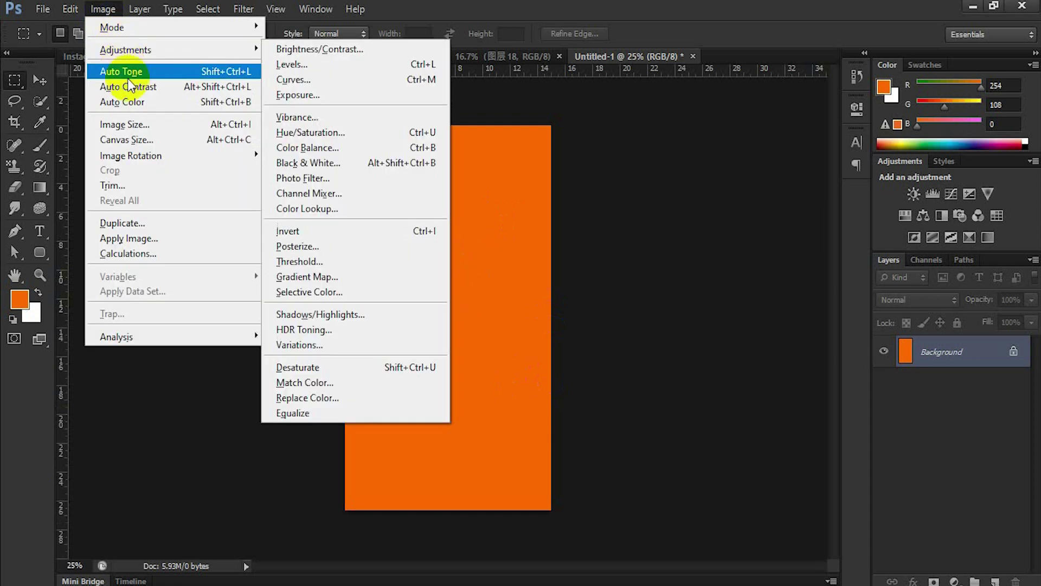
pyautogui.click(139, 128)
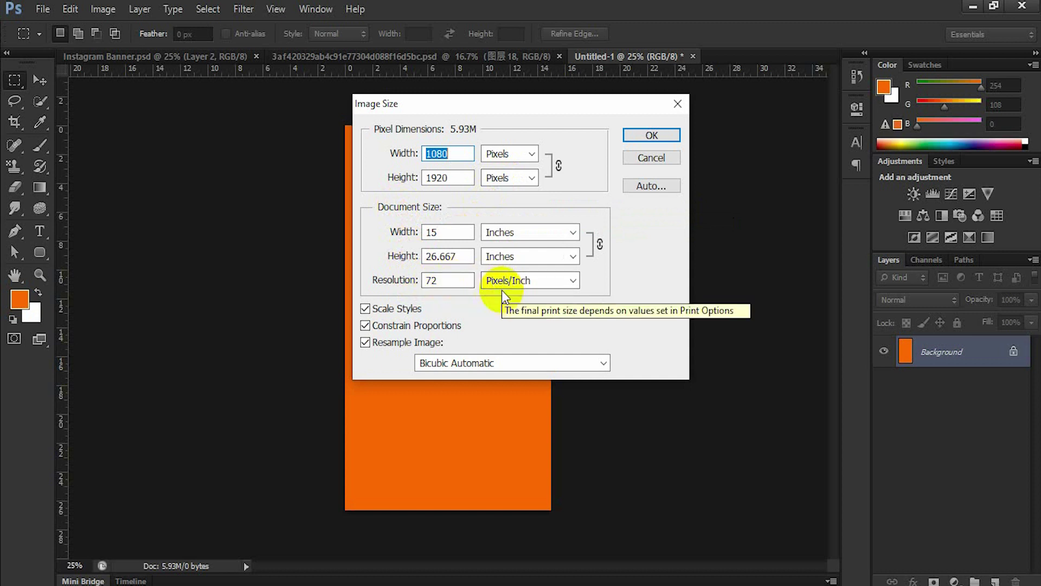
pyautogui.click(651, 137)
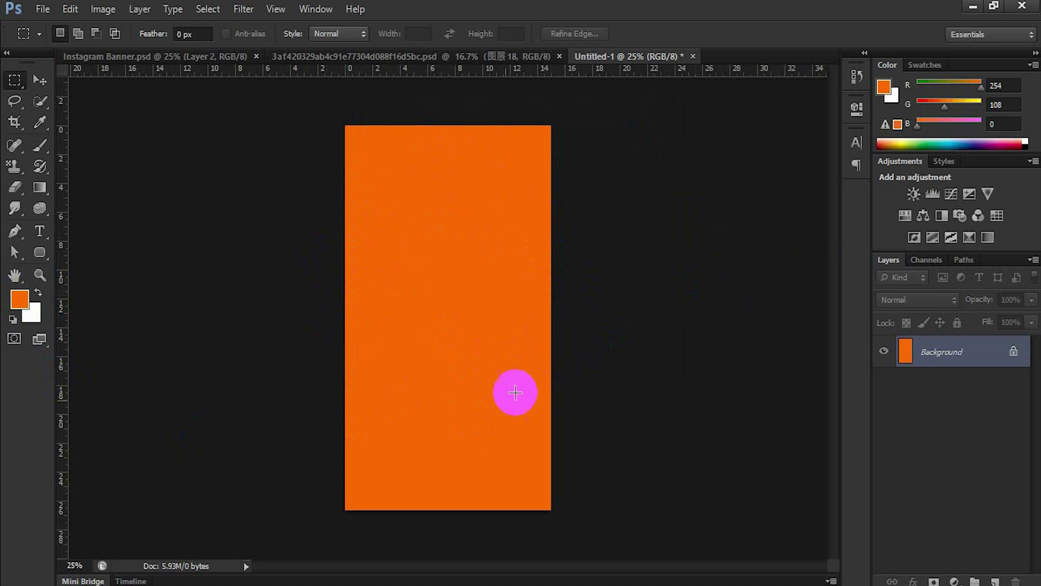
pyautogui.click(19, 298)
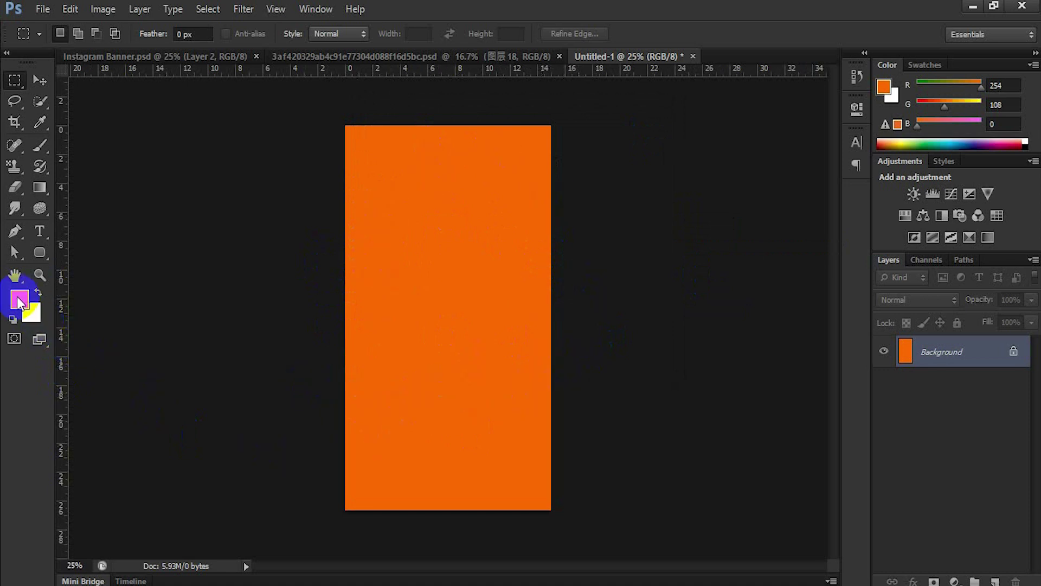
pyautogui.click(548, 239)
pyautogui.click(911, 372)
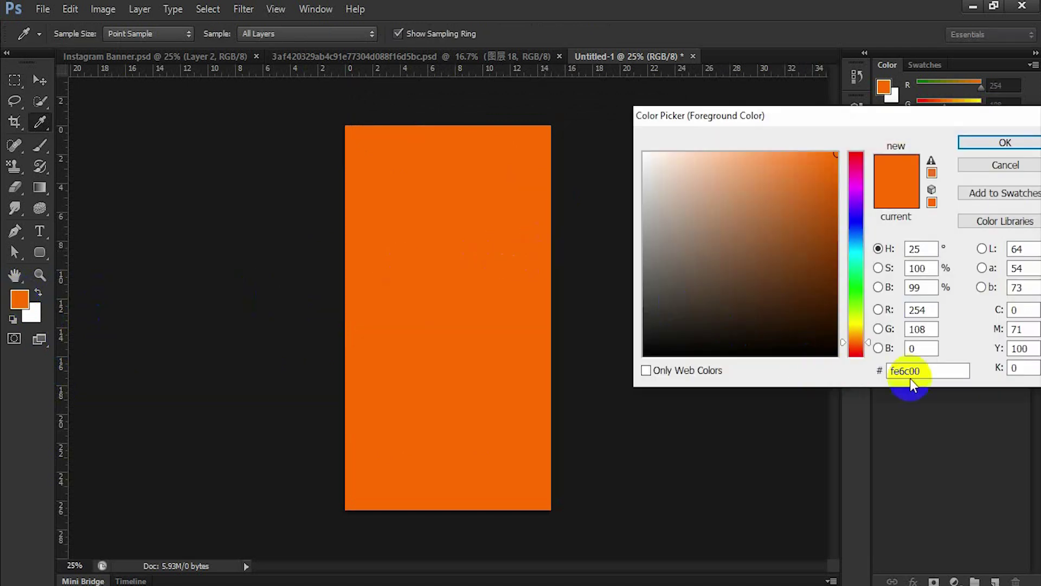
pyautogui.moveTo(926, 371); pyautogui.dragTo(855, 376)
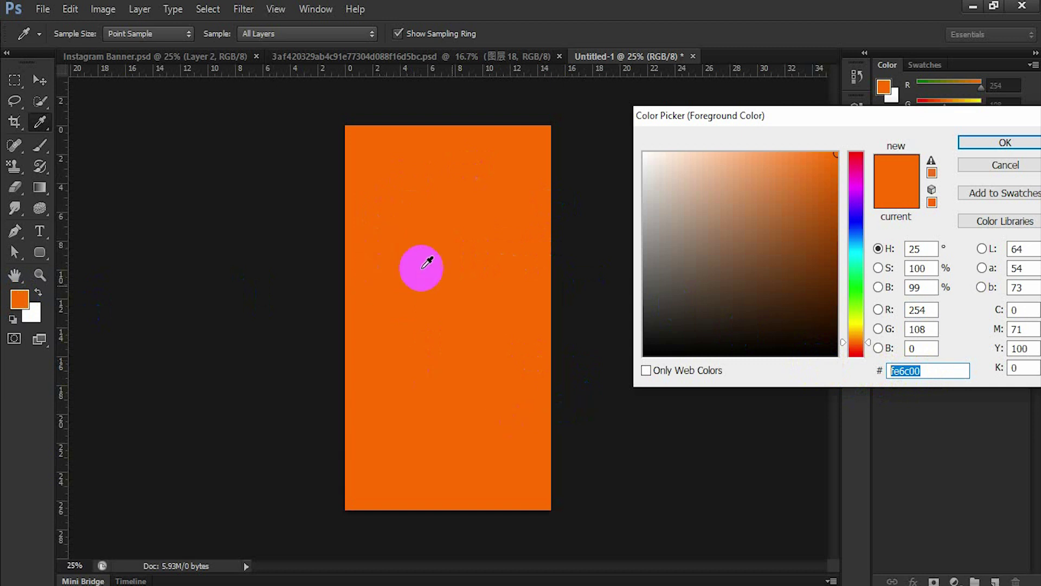
pyautogui.click(1008, 142)
pyautogui.press('m')
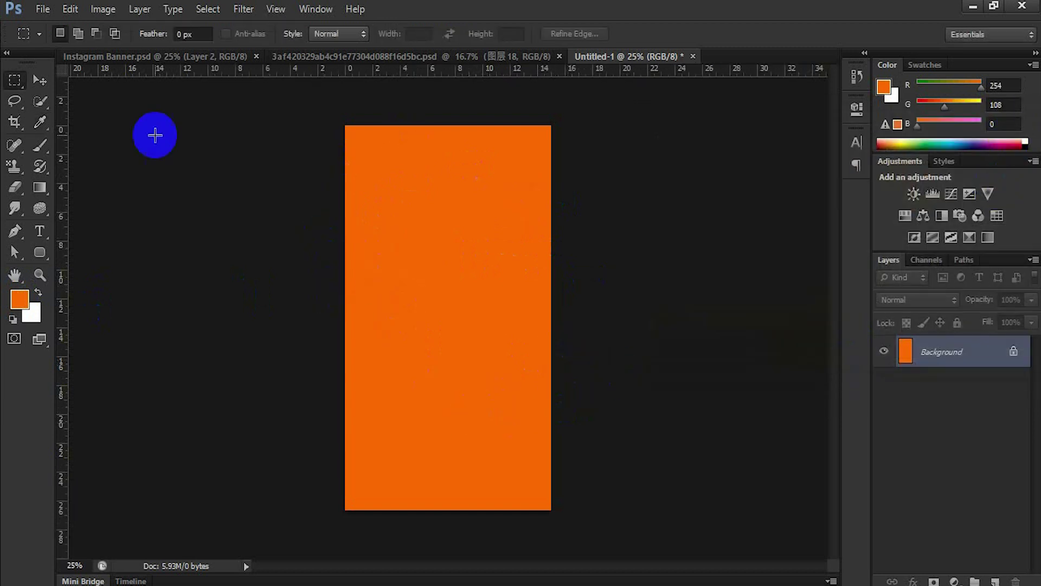
# Place the fall-leaves image into the orange canvas
pyautogui.click(45, 11)
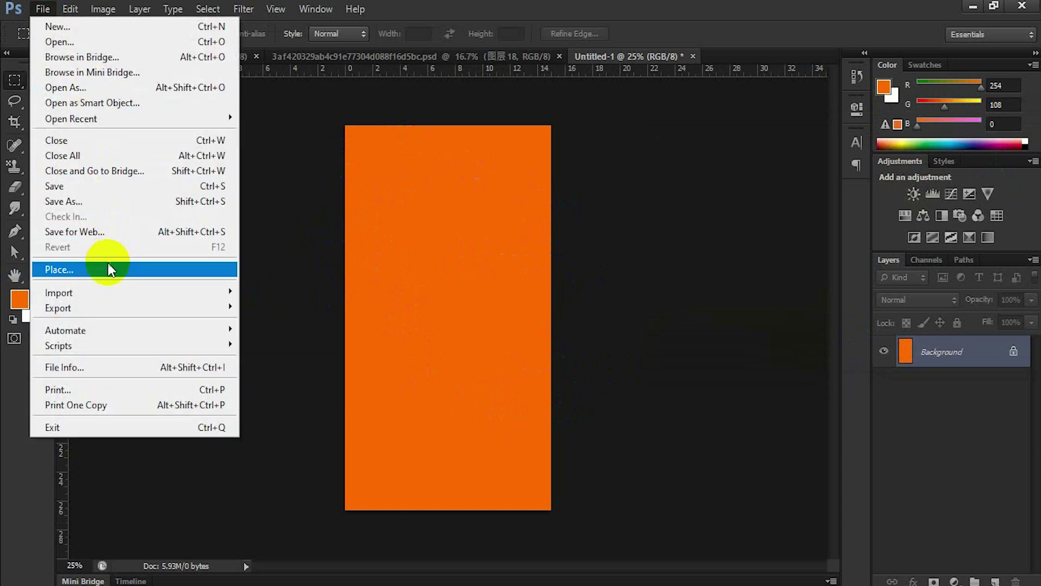
pyautogui.click(109, 269)
pyautogui.click(499, 168)
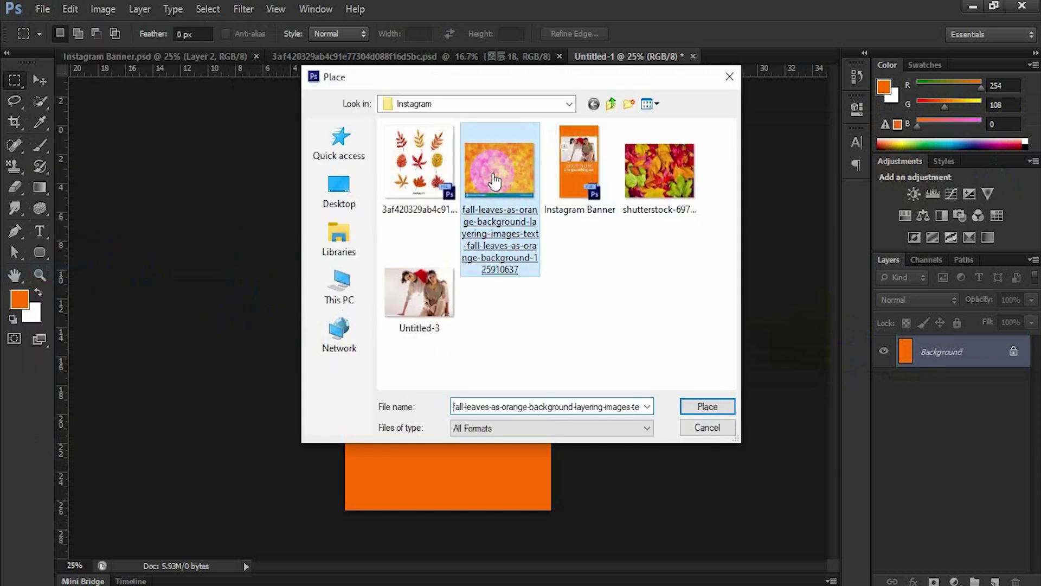
pyautogui.click(699, 407)
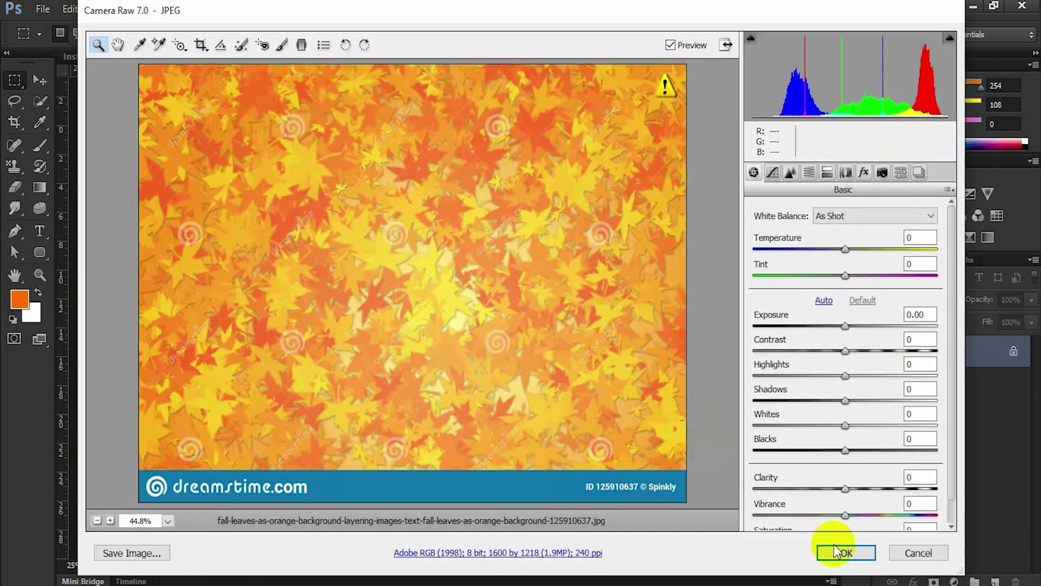
pyautogui.click(839, 550)
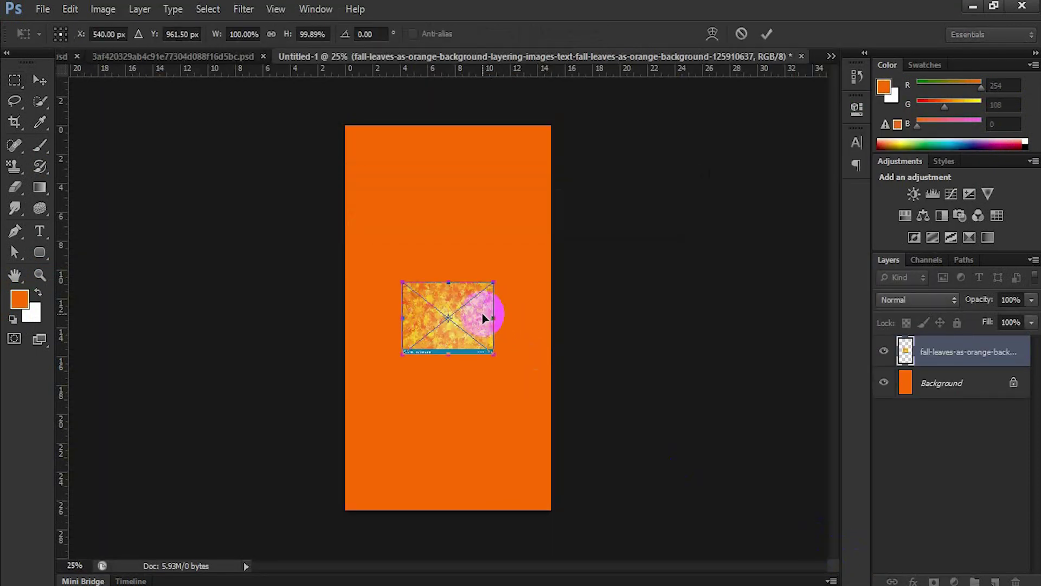
# Enlarge the leaves image to span the canvas width, move it upward, and commit
pyautogui.moveTo(492, 353); pyautogui.dragTo(582, 438)
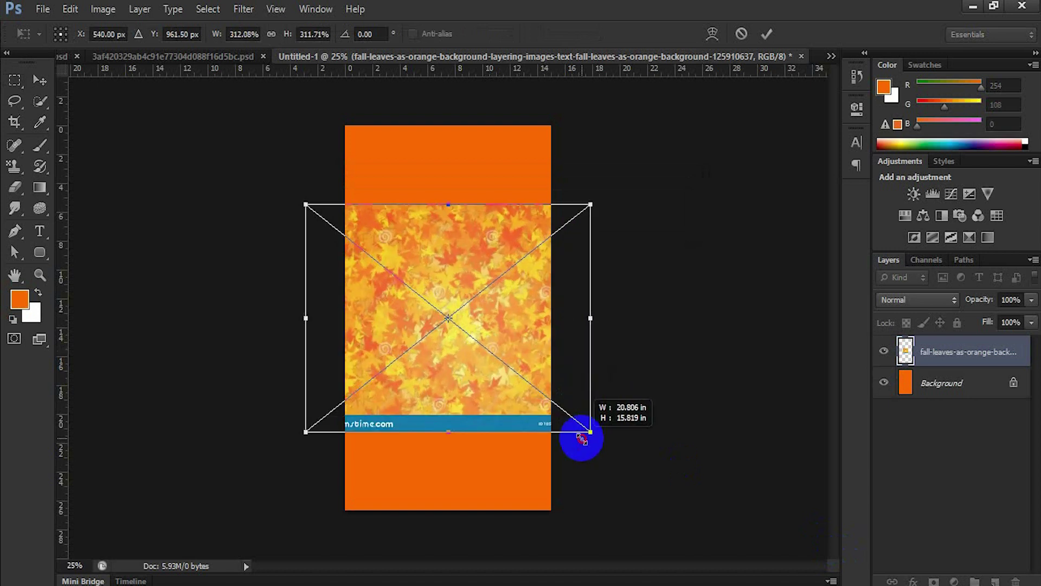
pyautogui.moveTo(492, 377); pyautogui.dragTo(490, 333)
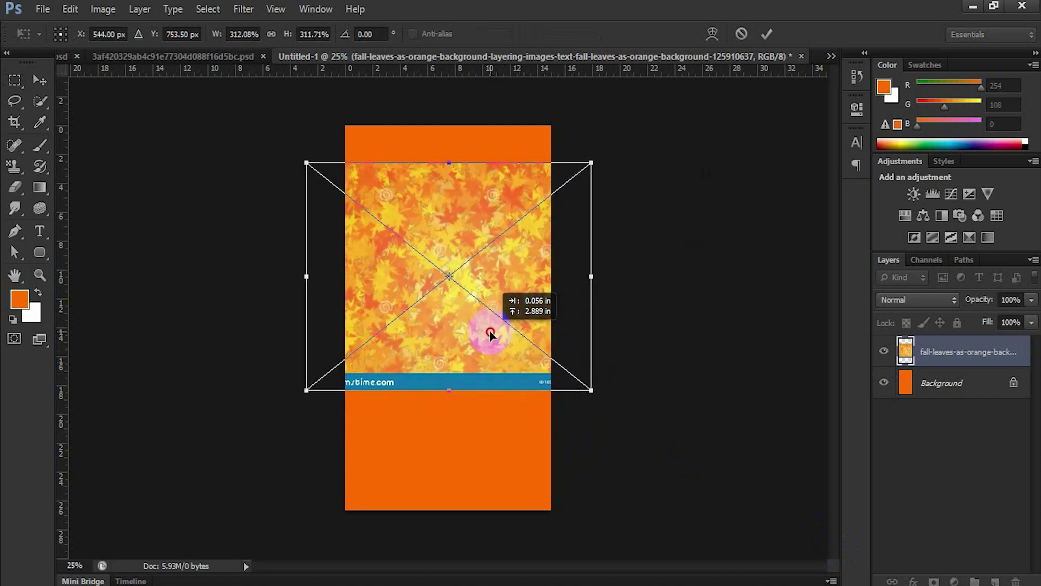
pyautogui.moveTo(591, 389); pyautogui.dragTo(600, 398)
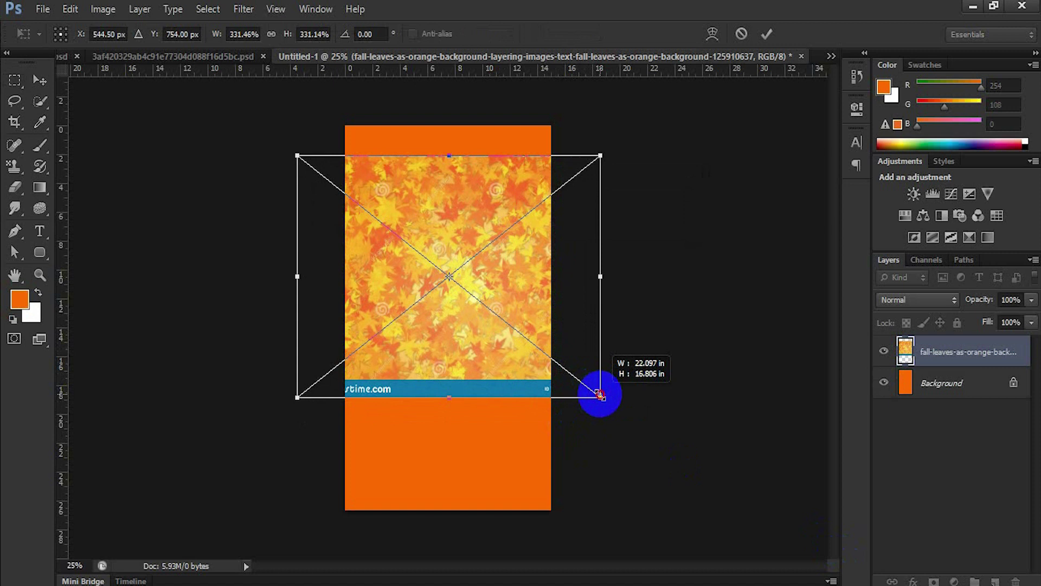
pyautogui.moveTo(465, 340); pyautogui.dragTo(466, 336)
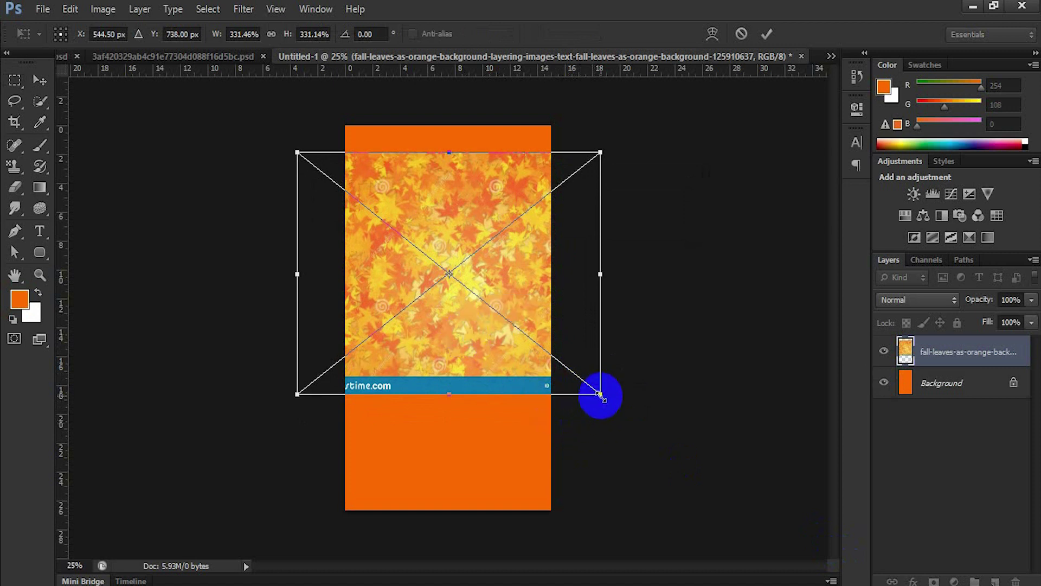
pyautogui.moveTo(600, 395); pyautogui.dragTo(594, 389)
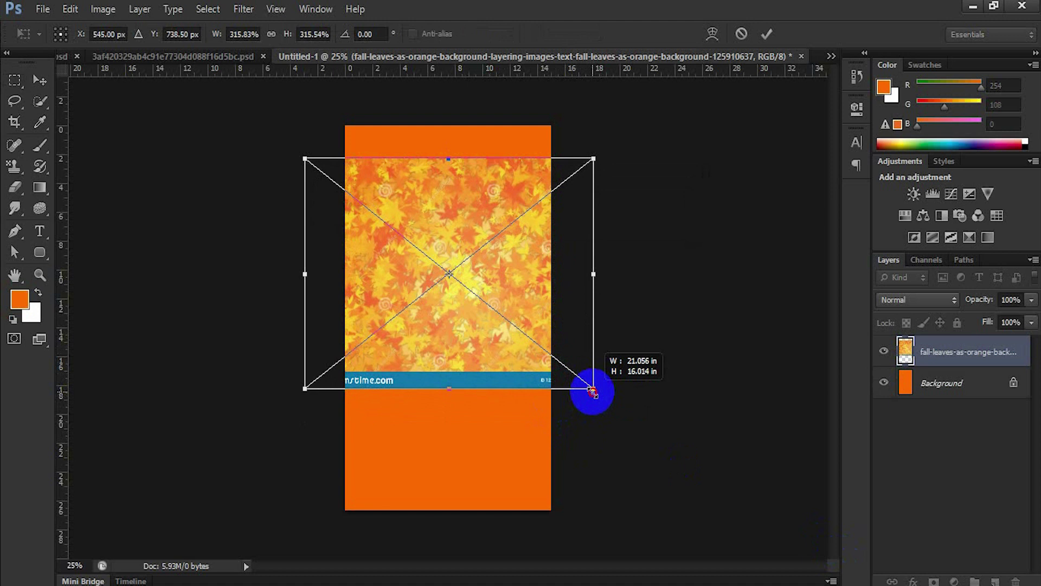
pyautogui.moveTo(593, 391); pyautogui.dragTo(595, 389)
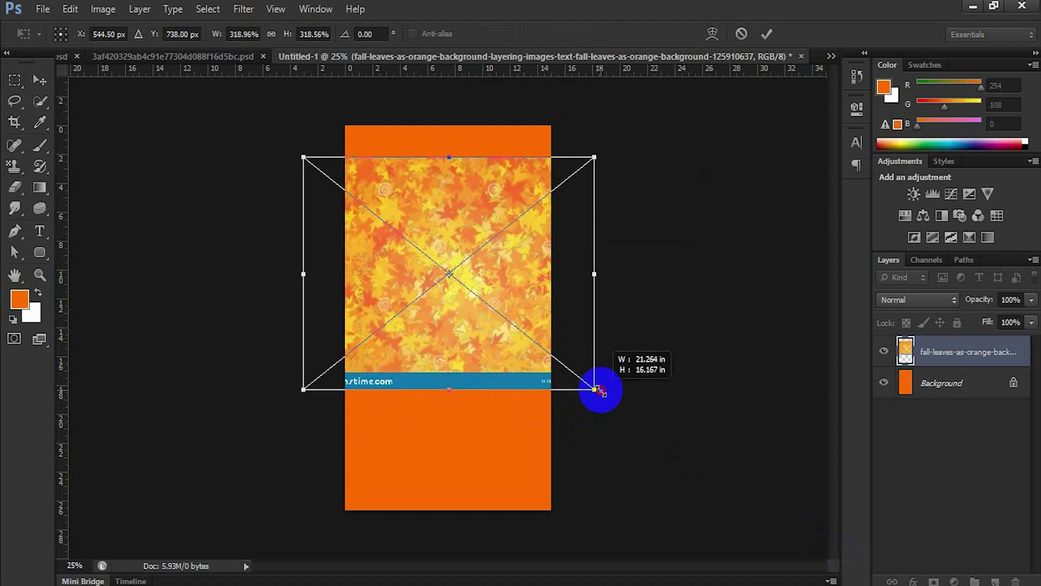
pyautogui.click(767, 34)
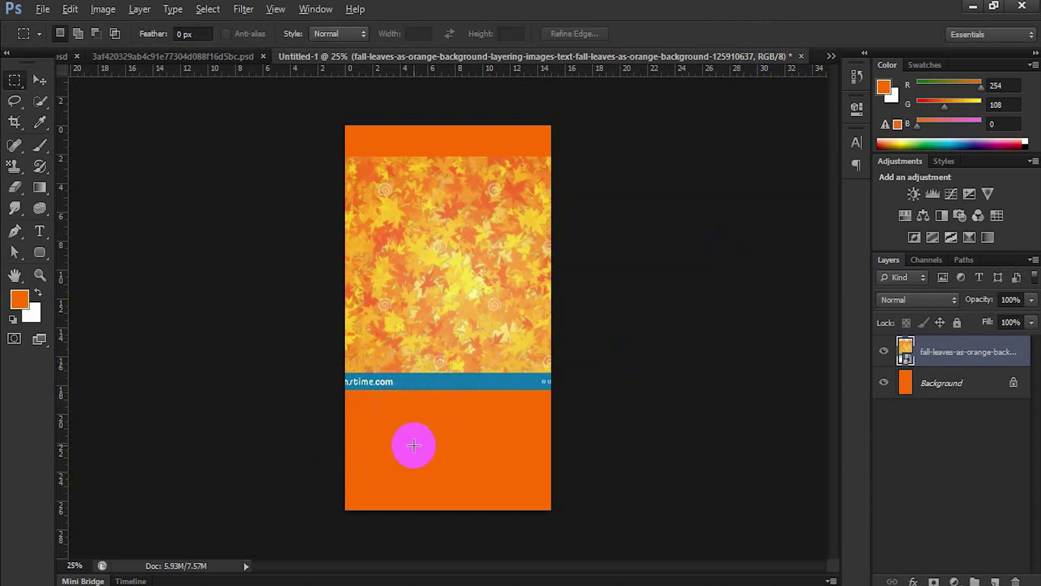
# Zoom in and select the blue watermark band; deleting it fails on the smart object
pyautogui.click(15, 86)
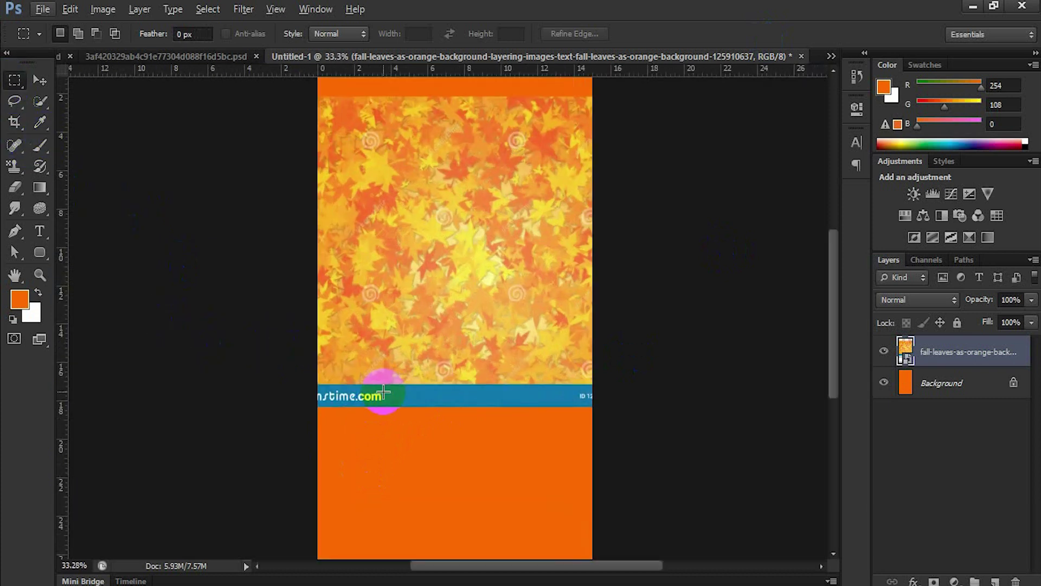
pyautogui.moveTo(384, 392); pyautogui.dragTo(214, 374)
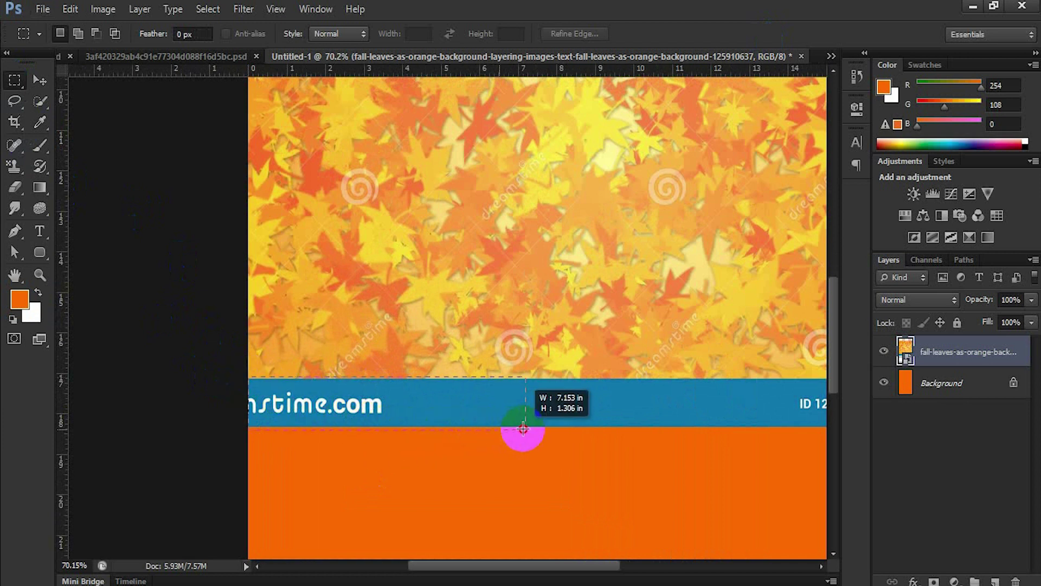
pyautogui.moveTo(435, 430)
pyautogui.mouseDown()
pyautogui.moveTo(802, 432)
pyautogui.moveTo(781, 426)
pyautogui.mouseUp()
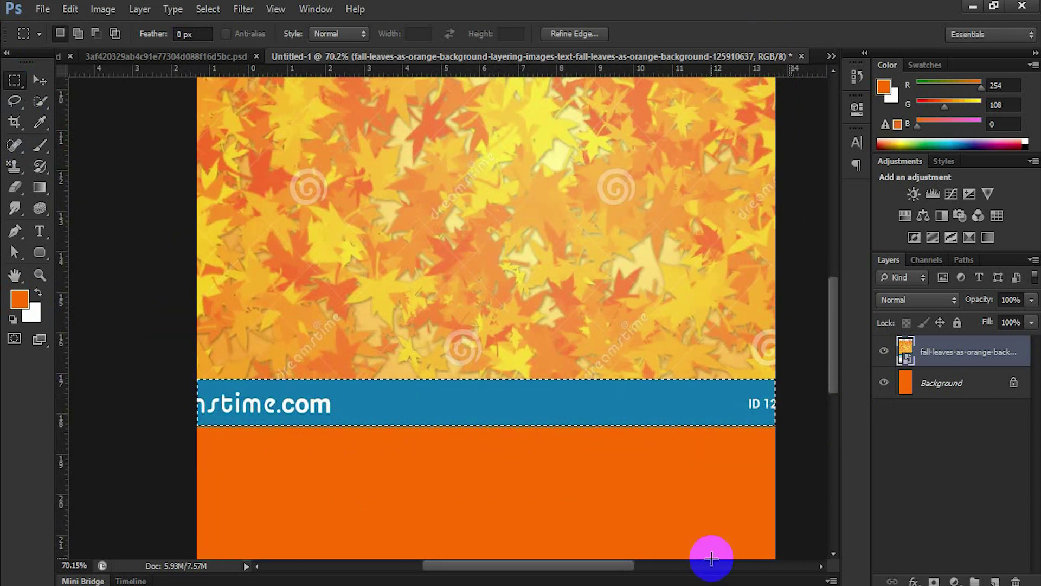
pyautogui.press('Delete')
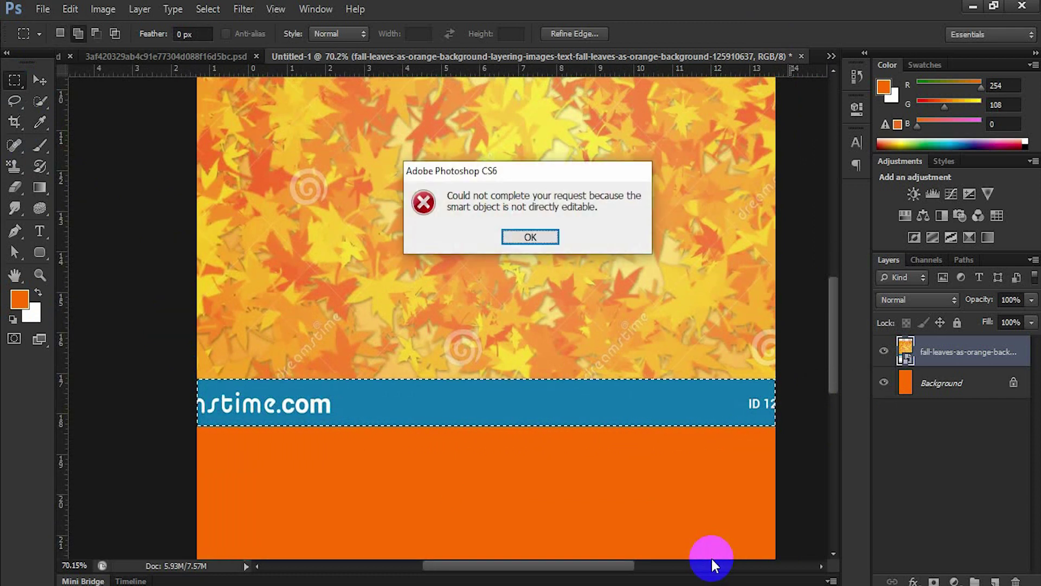
pyautogui.click(530, 237)
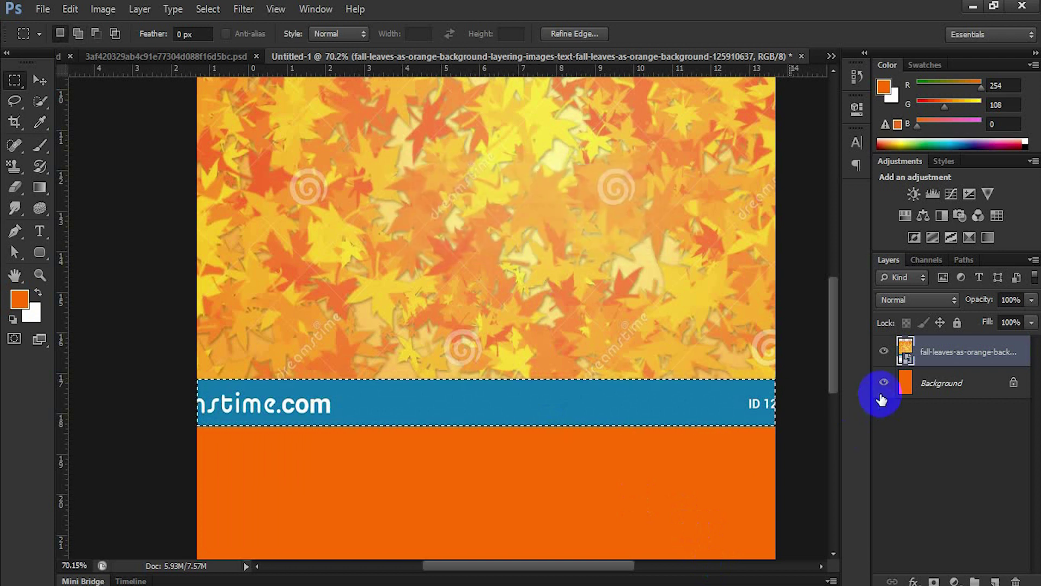
pyautogui.click(692, 442)
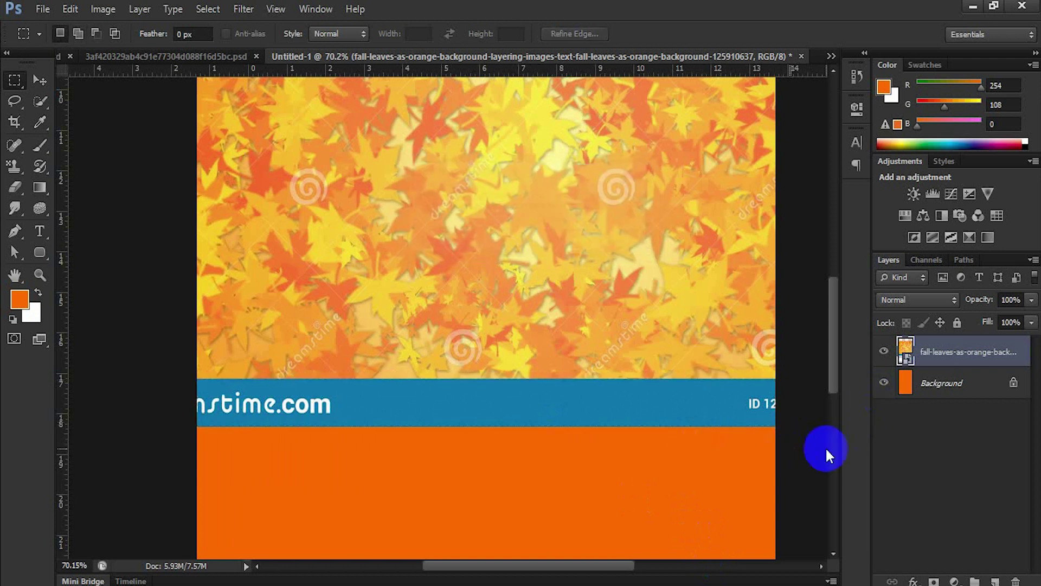
# Rasterize the leaves layer and reselect the blue band across the full width
pyautogui.rightClick(970, 358)
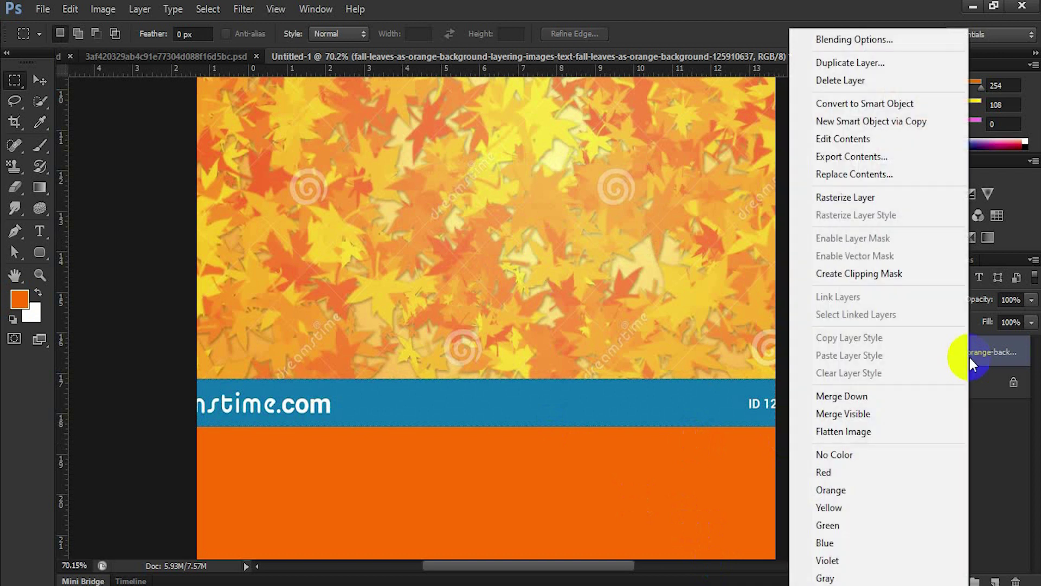
pyautogui.click(882, 197)
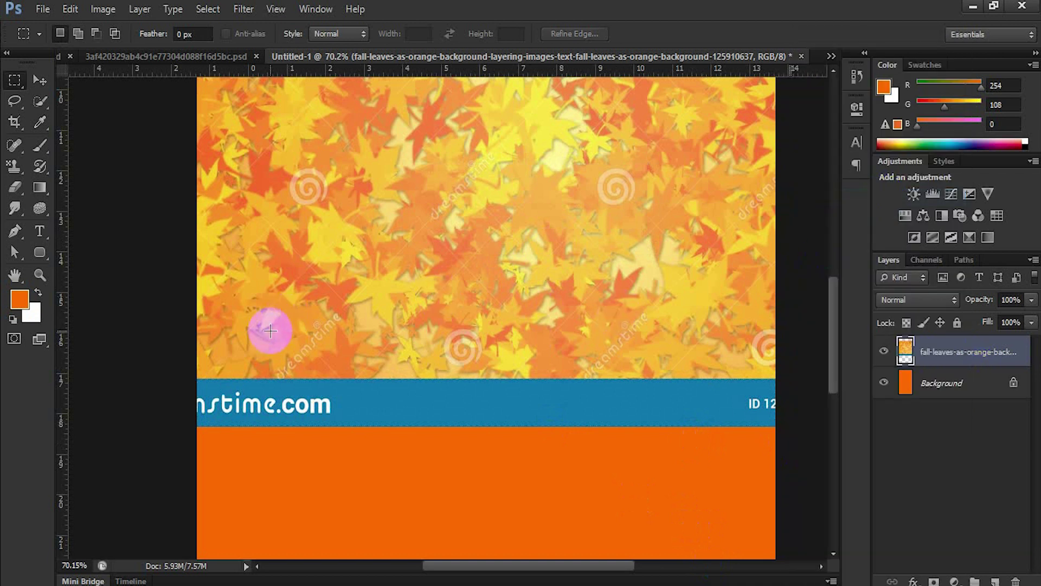
pyautogui.moveTo(196, 378)
pyautogui.mouseDown()
pyautogui.moveTo(674, 440)
pyautogui.moveTo(775, 426)
pyautogui.mouseUp()
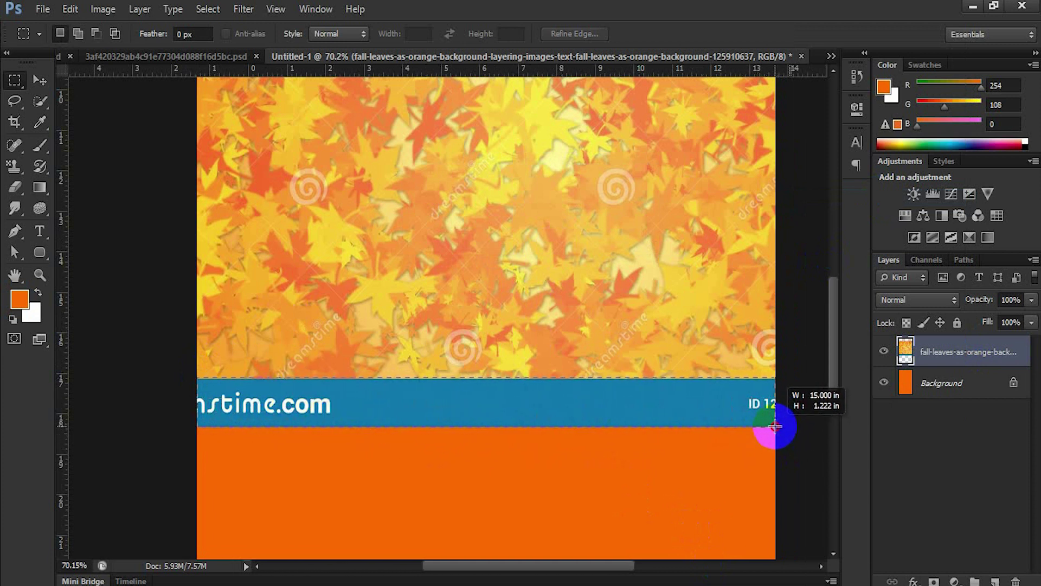
pyautogui.moveTo(775, 426); pyautogui.dragTo(772, 429)
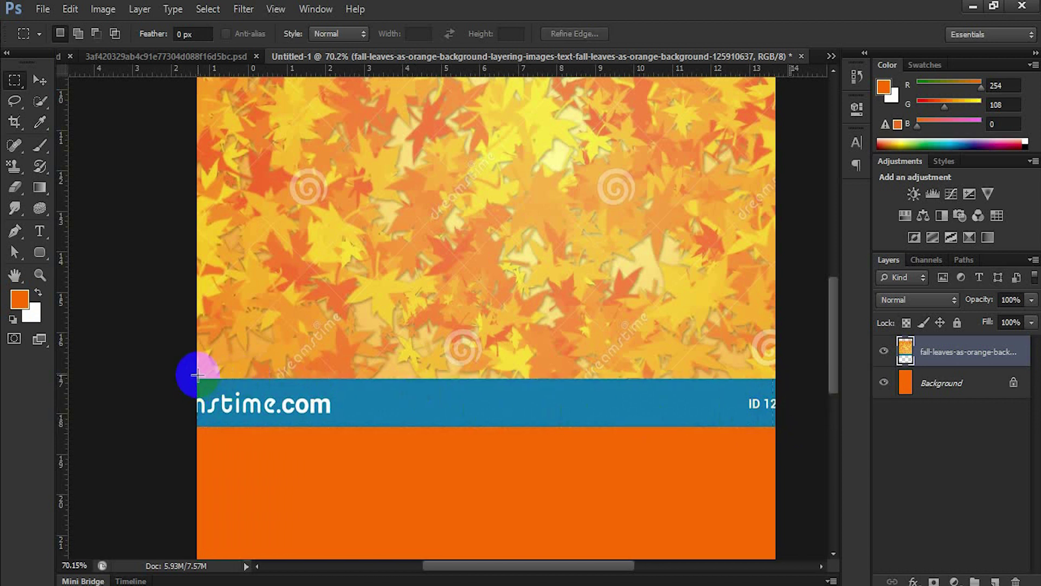
pyautogui.moveTo(196, 376); pyautogui.dragTo(780, 426)
# Fill the band with the orange Foreground Color and deselect
pyautogui.hotkey('shift', 'F5')
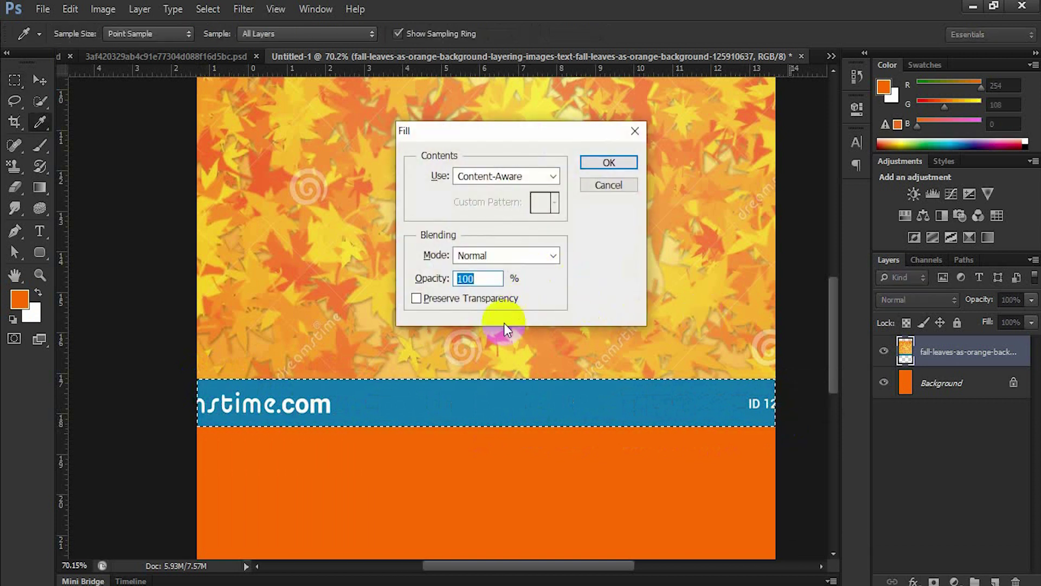
pyautogui.click(553, 178)
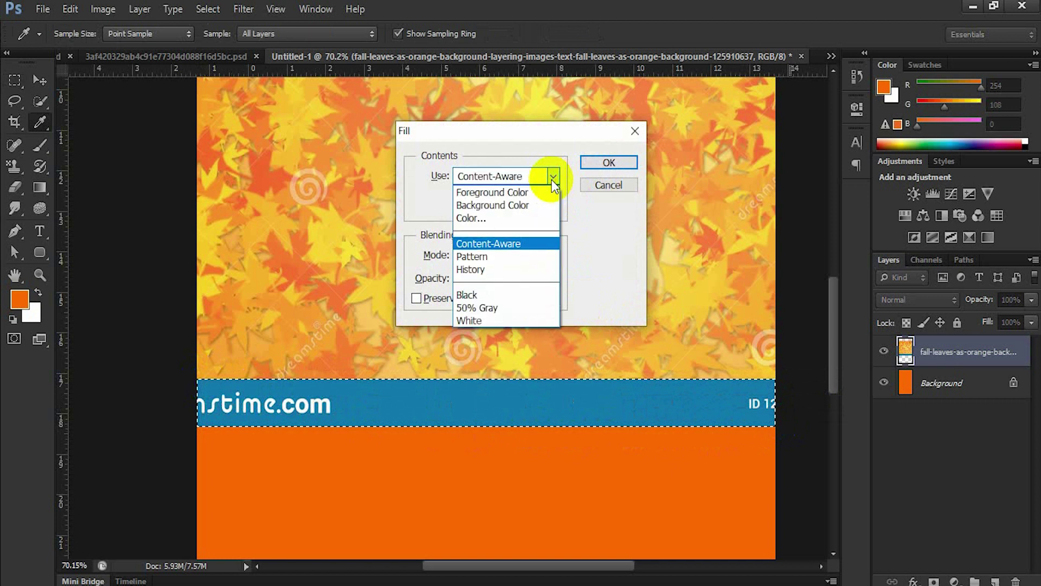
pyautogui.click(528, 195)
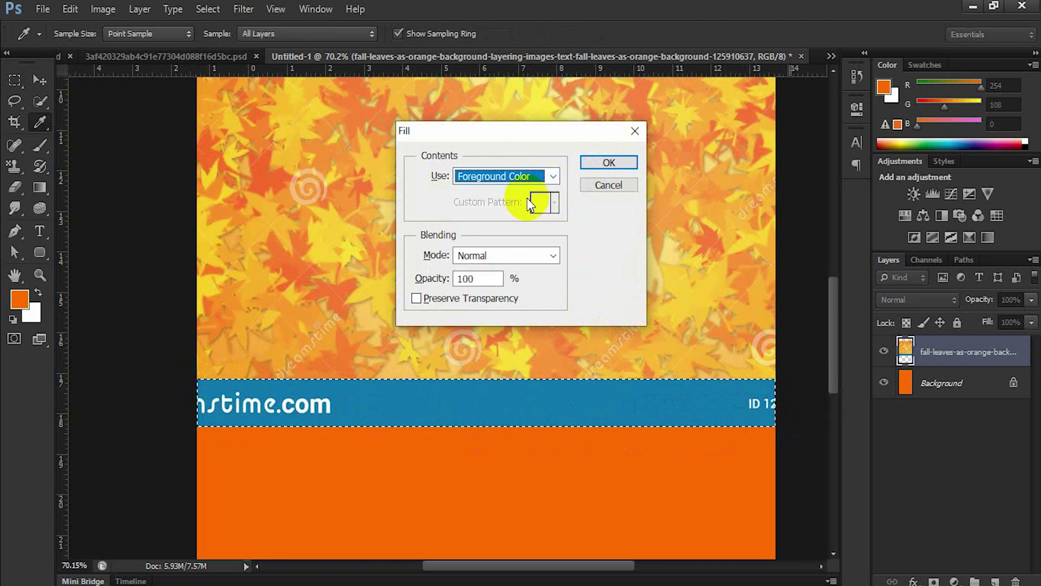
pyautogui.click(609, 164)
pyautogui.press('m')
pyautogui.click(540, 387)
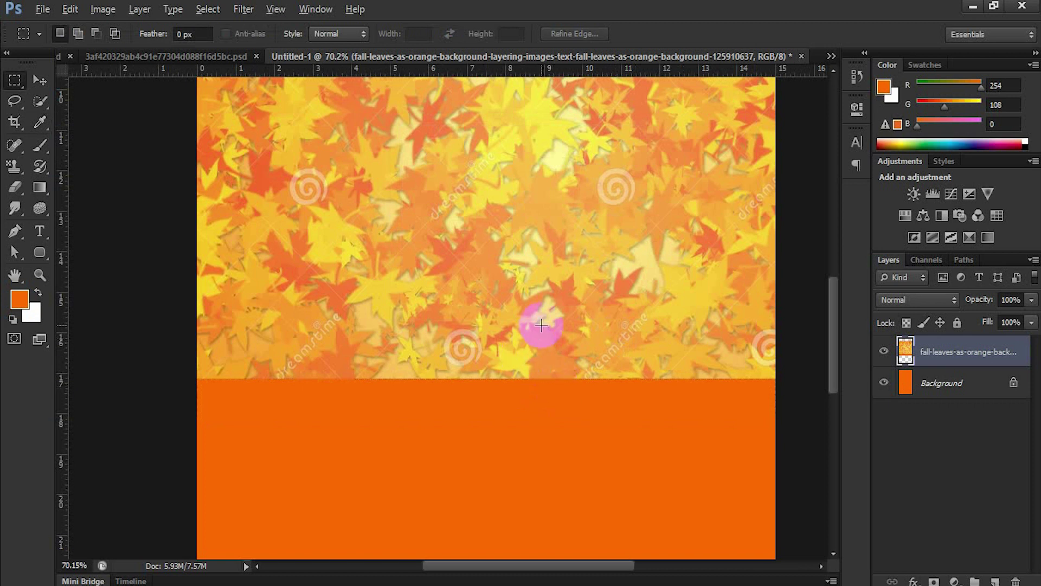
# Set the leaves layer to Soft Light blend mode at 27% opacity
pyautogui.scroll(-3, 542, 326)
pyautogui.scroll(-2, 541, 325)
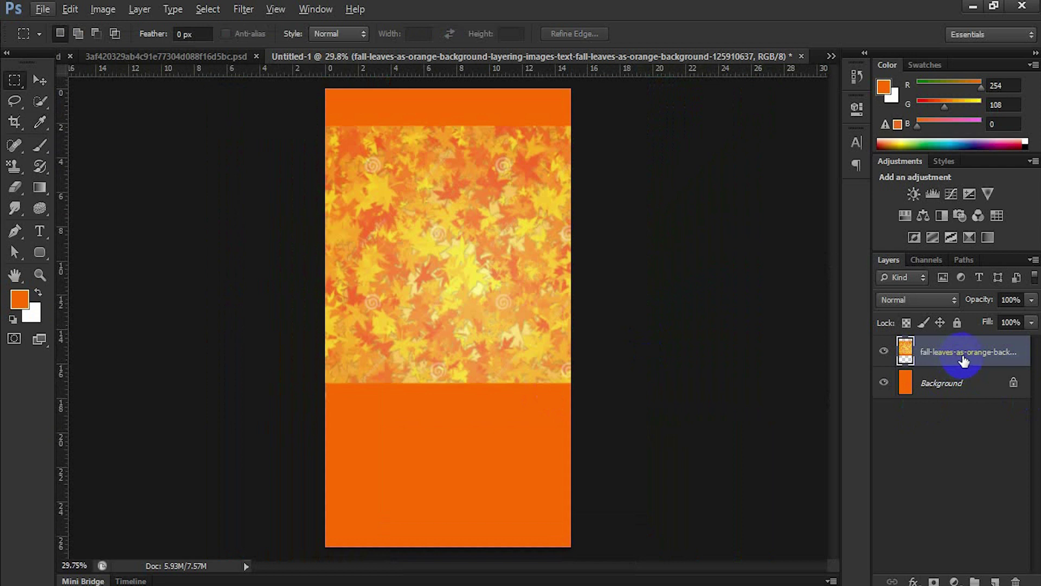
pyautogui.click(929, 301)
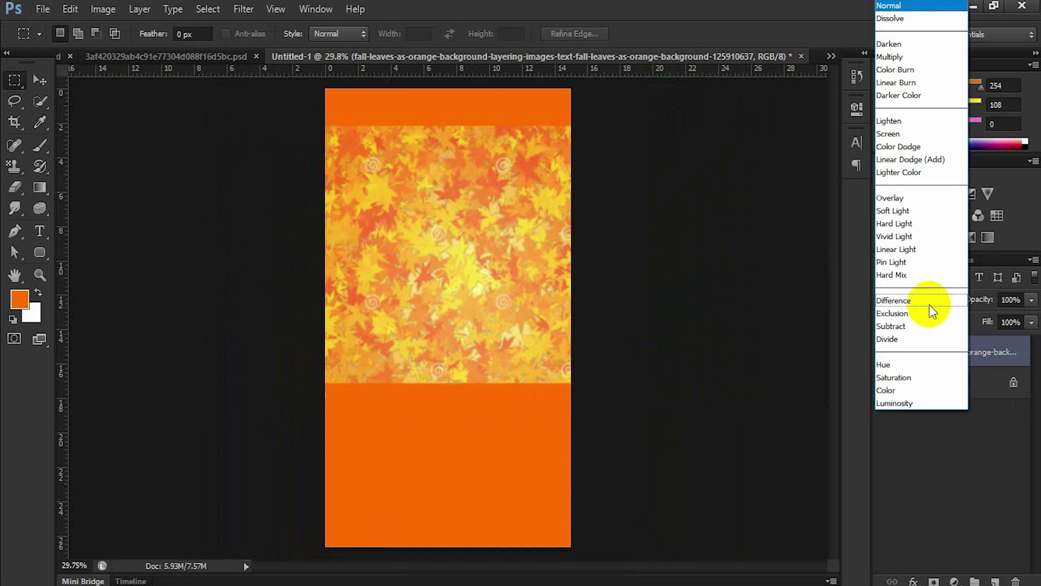
pyautogui.click(925, 211)
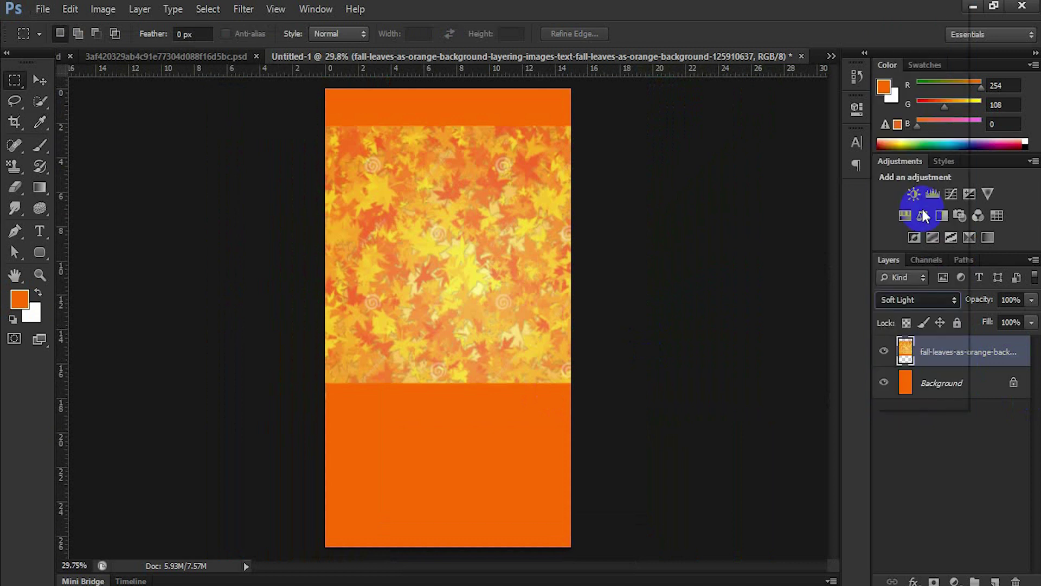
pyautogui.click(680, 329)
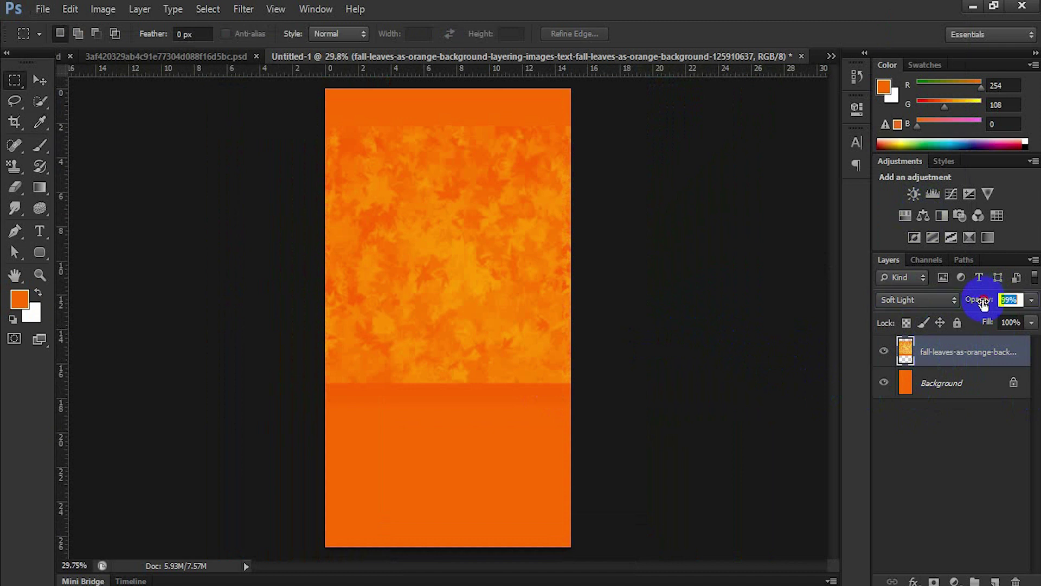
pyautogui.moveTo(987, 305); pyautogui.dragTo(978, 305)
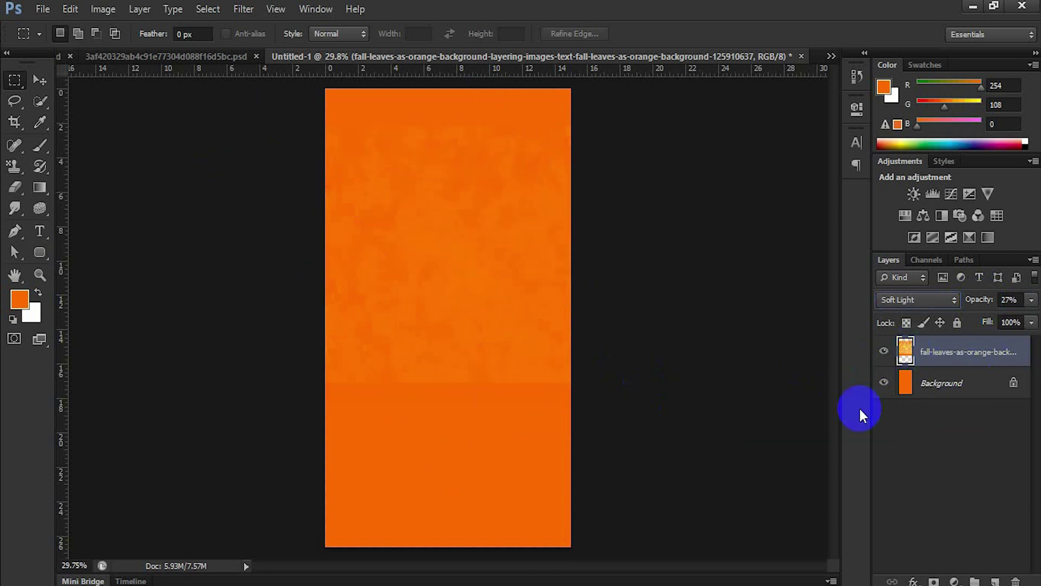
pyautogui.click(43, 9)
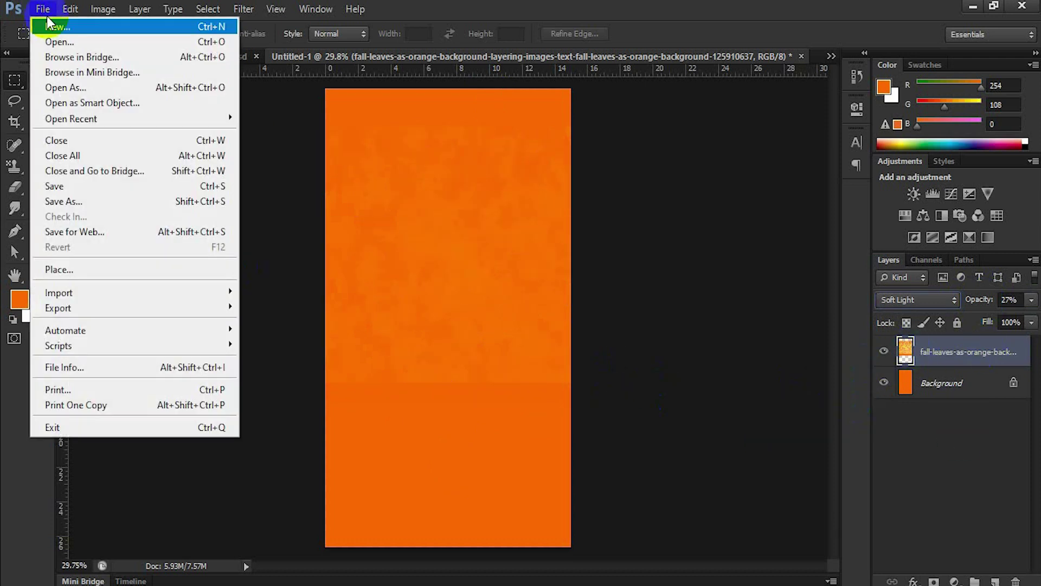
# Place the Untitled-3 fashion photo, accepting the Camera Raw settings
pyautogui.click(110, 268)
pyautogui.click(420, 293)
pyautogui.click(716, 407)
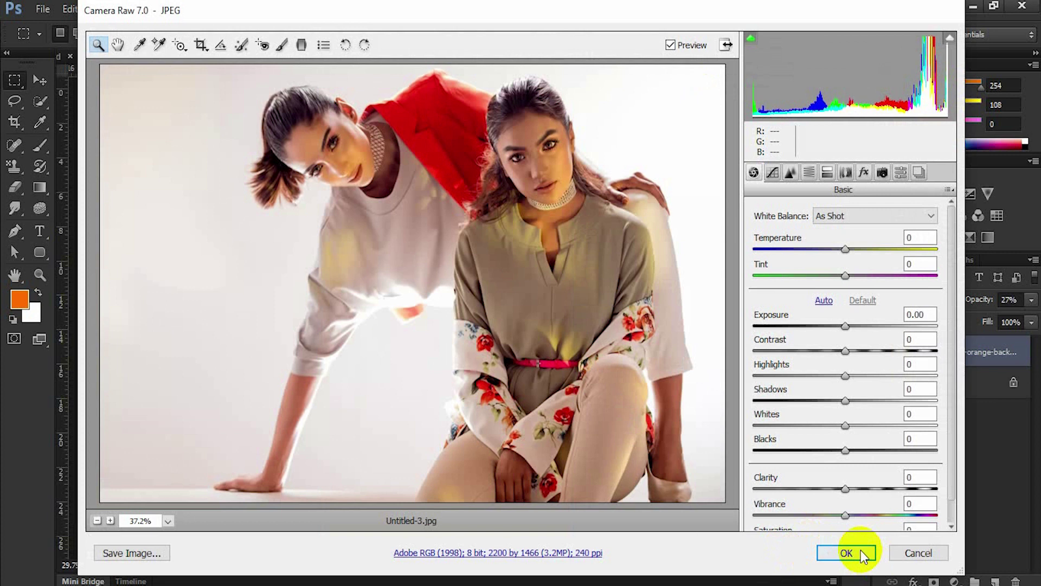
pyautogui.click(860, 549)
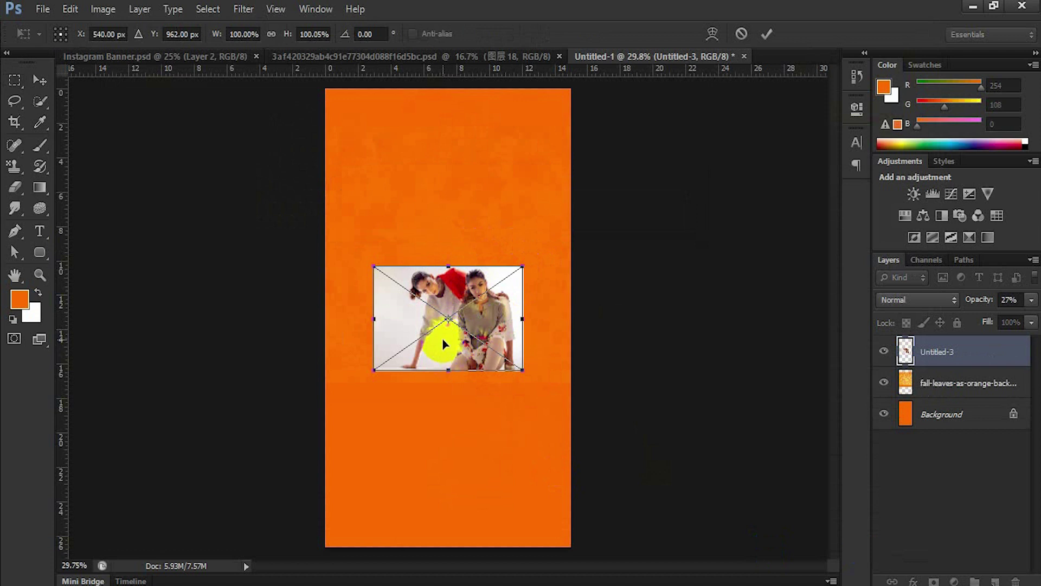
# Scale the photo to about 153%, move it near the top, and commit
pyautogui.moveTo(444, 342); pyautogui.dragTo(446, 264)
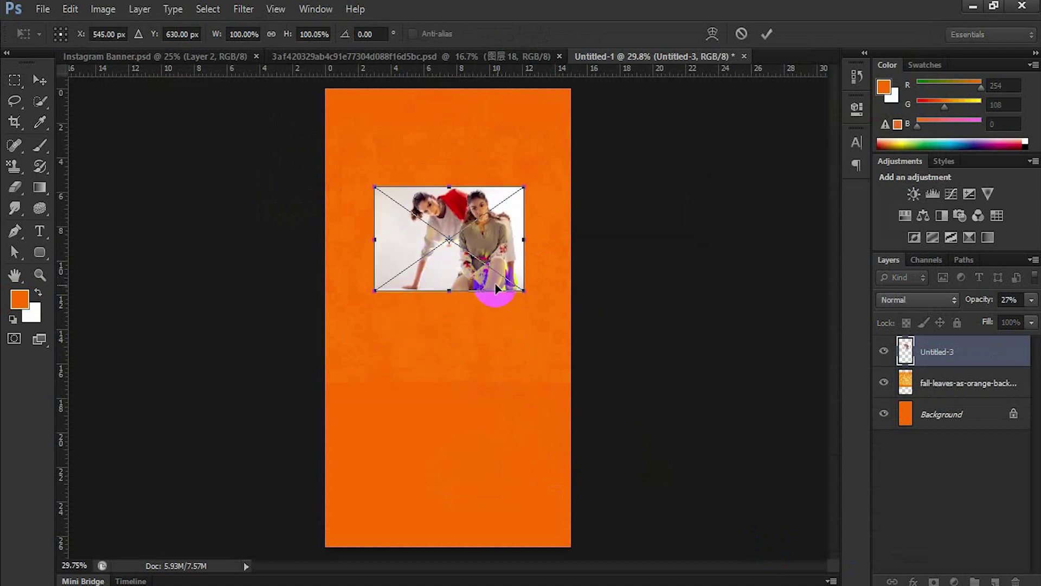
pyautogui.moveTo(524, 291); pyautogui.dragTo(559, 316)
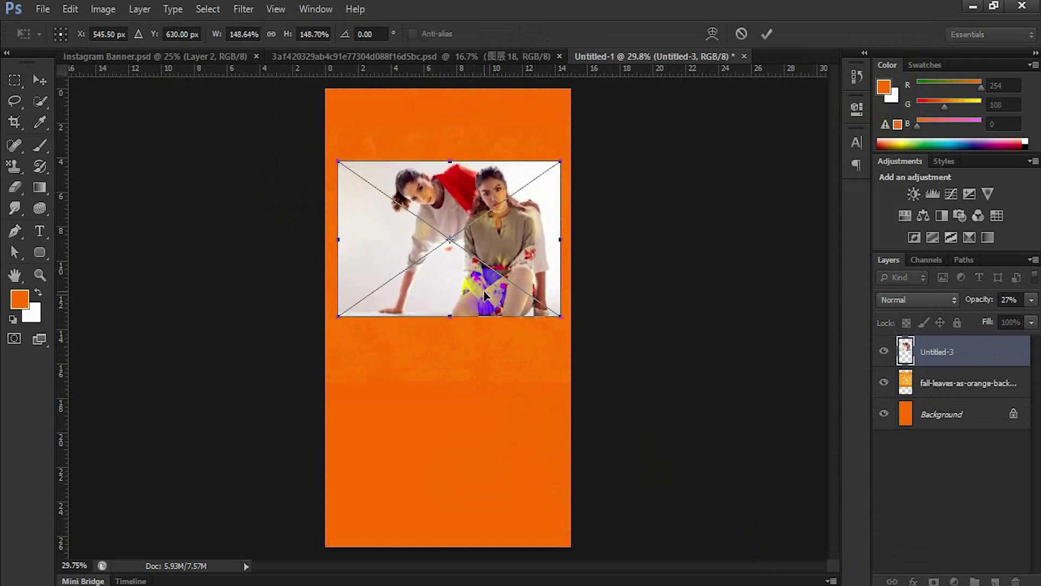
pyautogui.moveTo(474, 286); pyautogui.dragTo(473, 278)
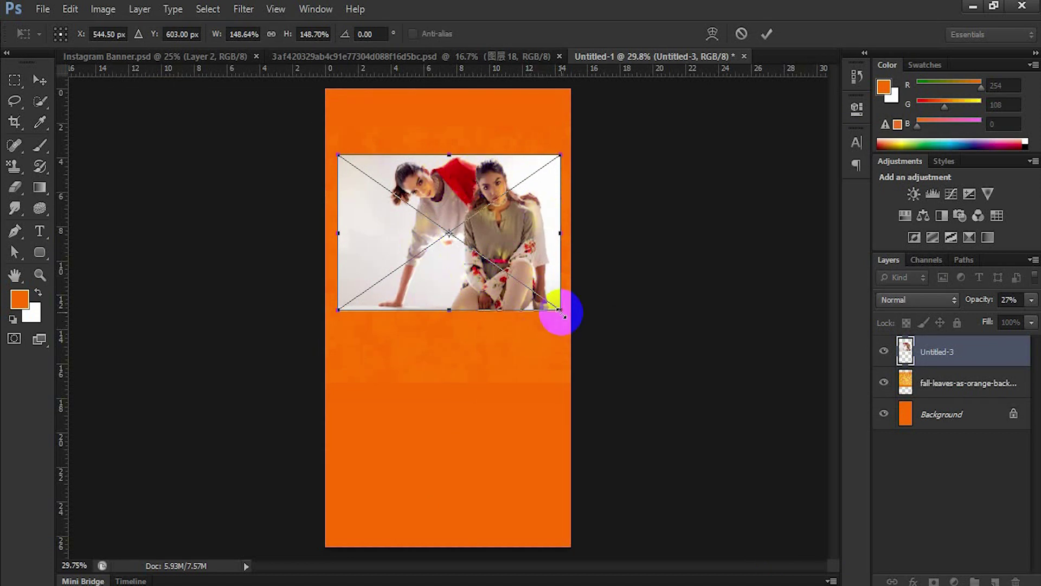
pyautogui.click(555, 271)
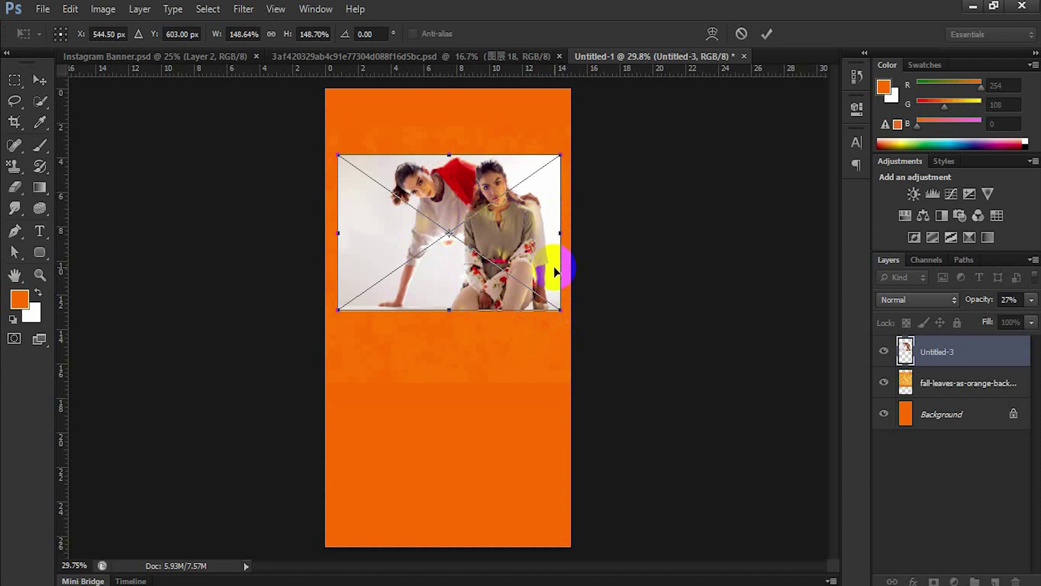
pyautogui.click(508, 253)
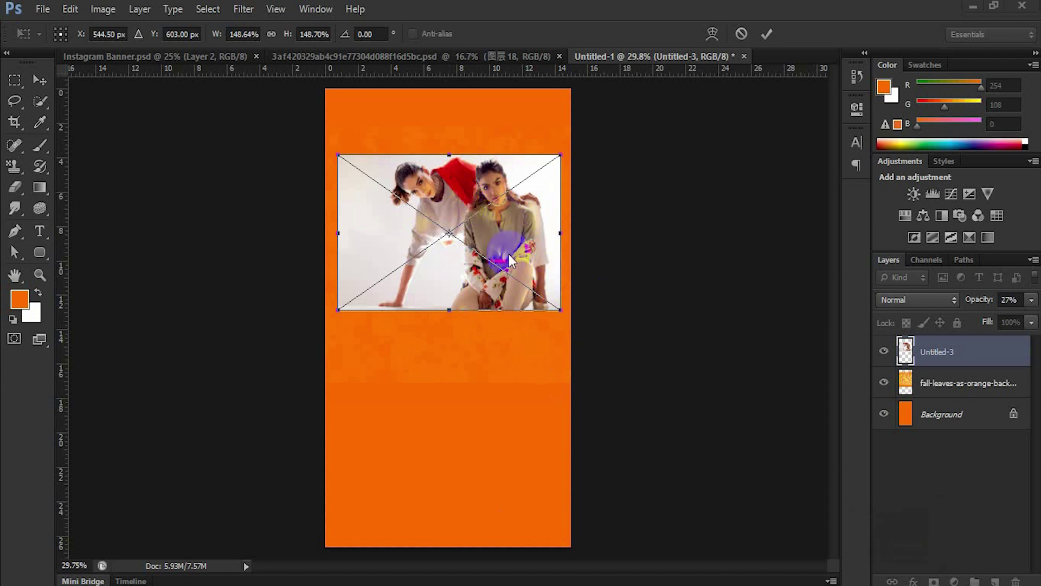
pyautogui.click(560, 309)
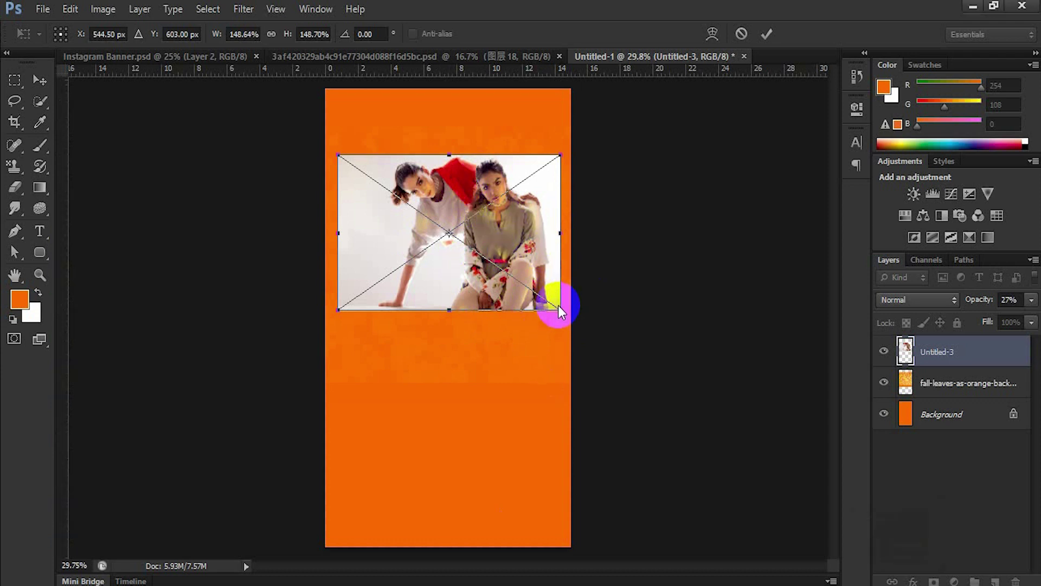
pyautogui.click(561, 312)
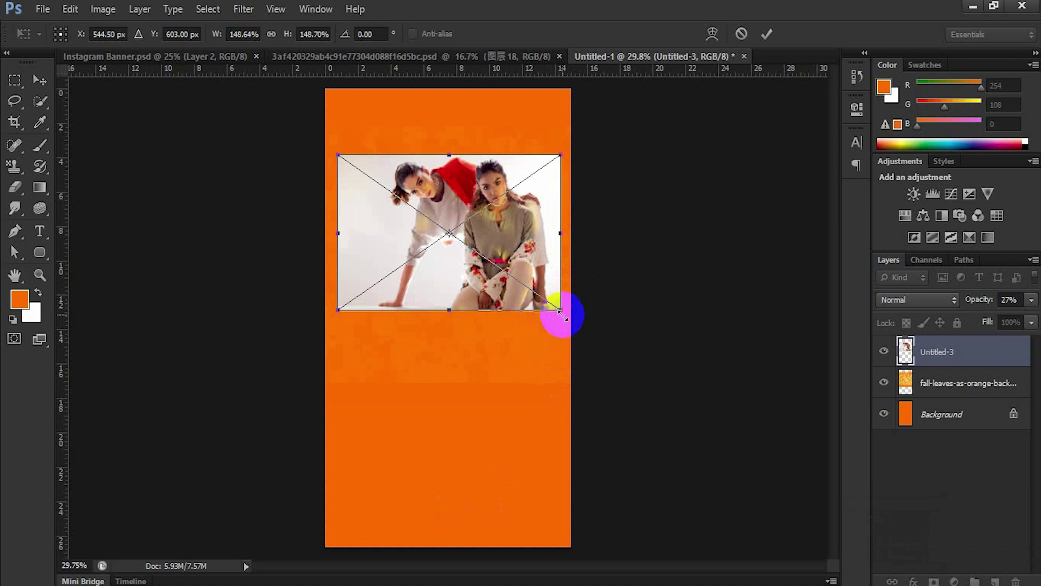
pyautogui.moveTo(559, 308); pyautogui.dragTo(564, 311)
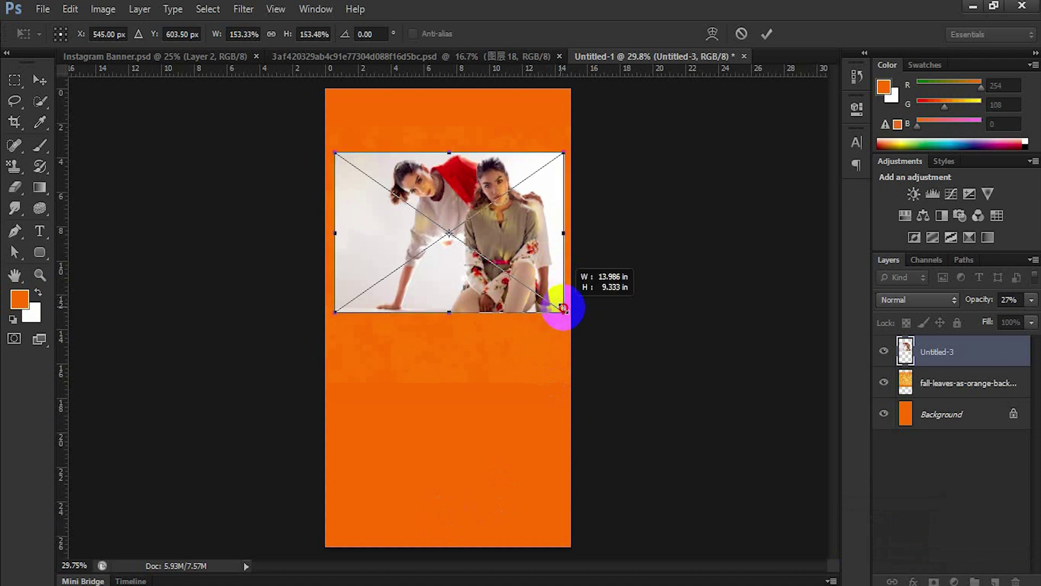
pyautogui.click(768, 33)
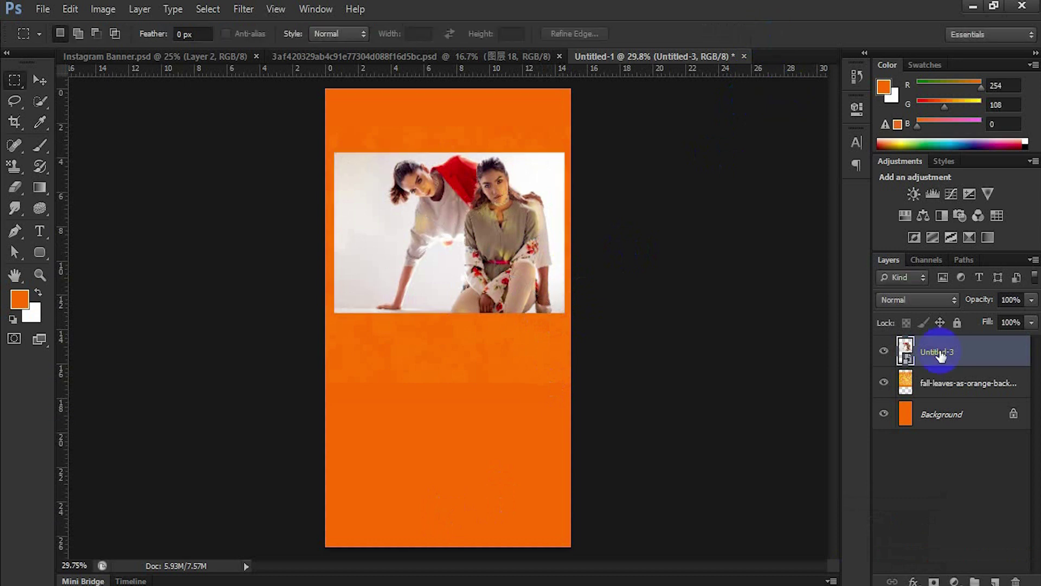
# Align the photo's horizontal centre with the Background layer
pyautogui.keyDown('ctrl'); pyautogui.click(954, 428); pyautogui.keyUp('ctrl')
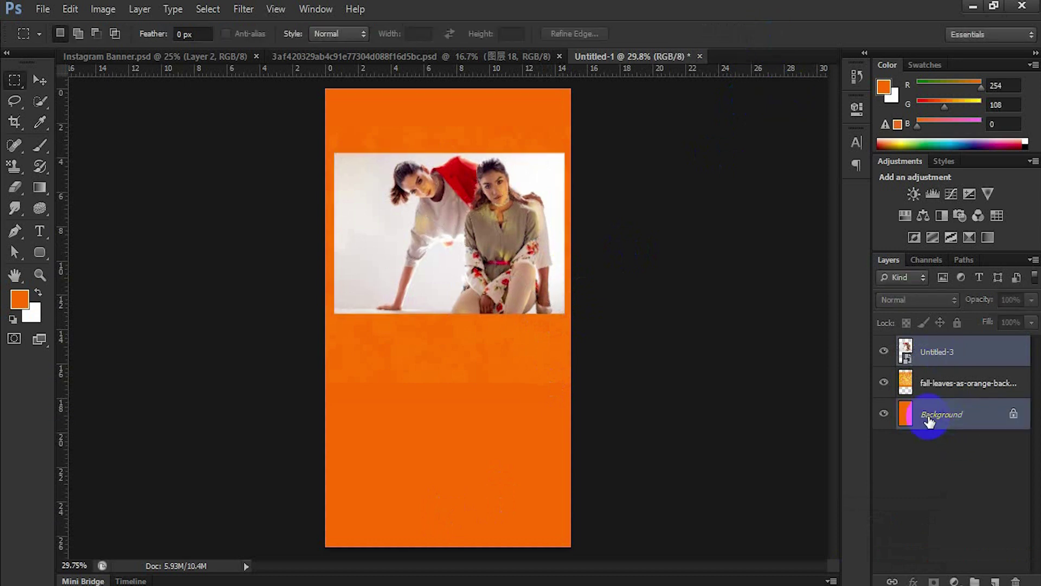
pyautogui.click(40, 80)
pyautogui.click(382, 34)
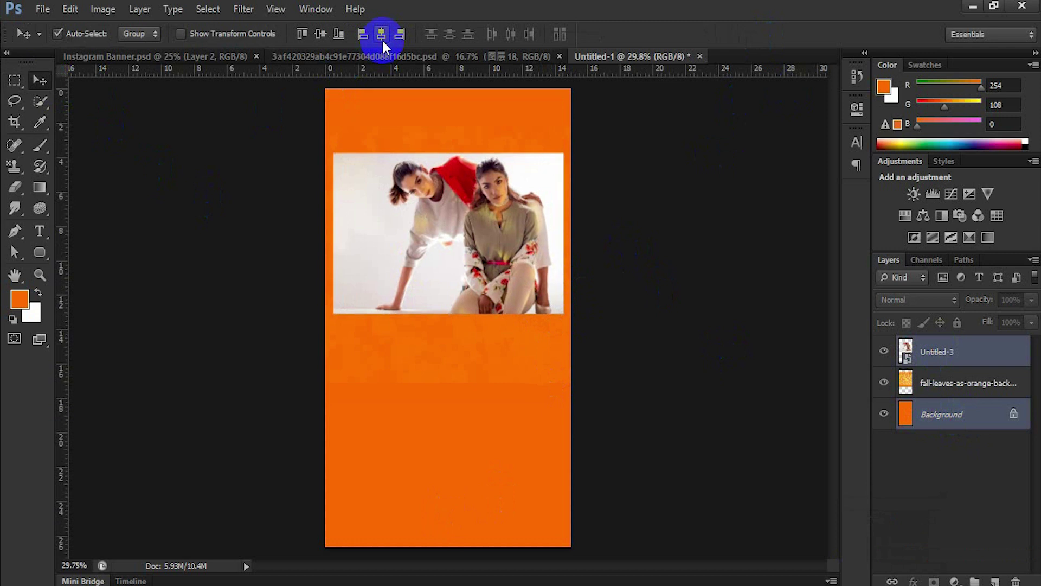
pyautogui.click(944, 354)
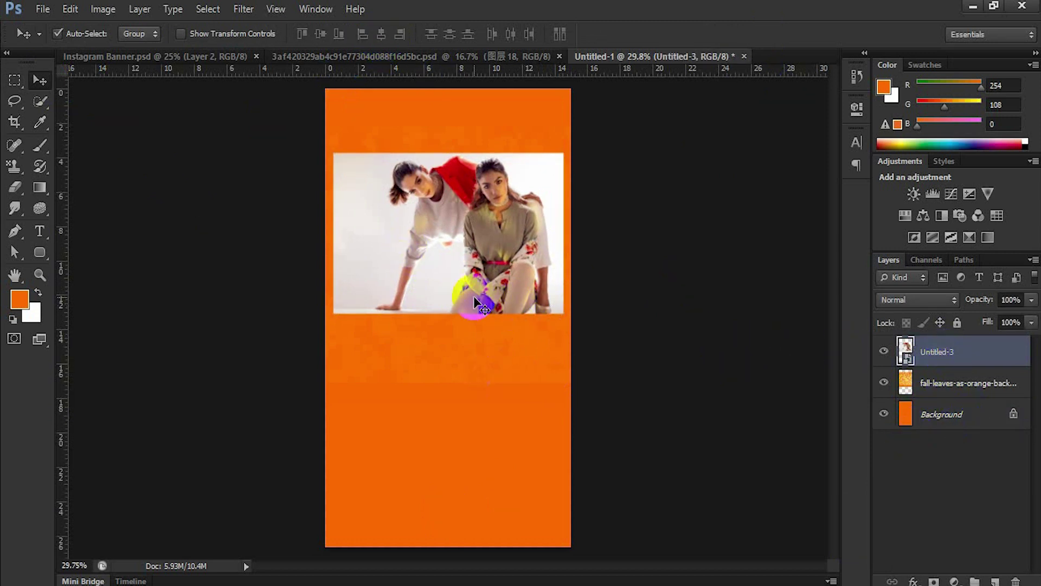
pyautogui.scroll(1, 429, 282)
pyautogui.scroll(1, 428, 281)
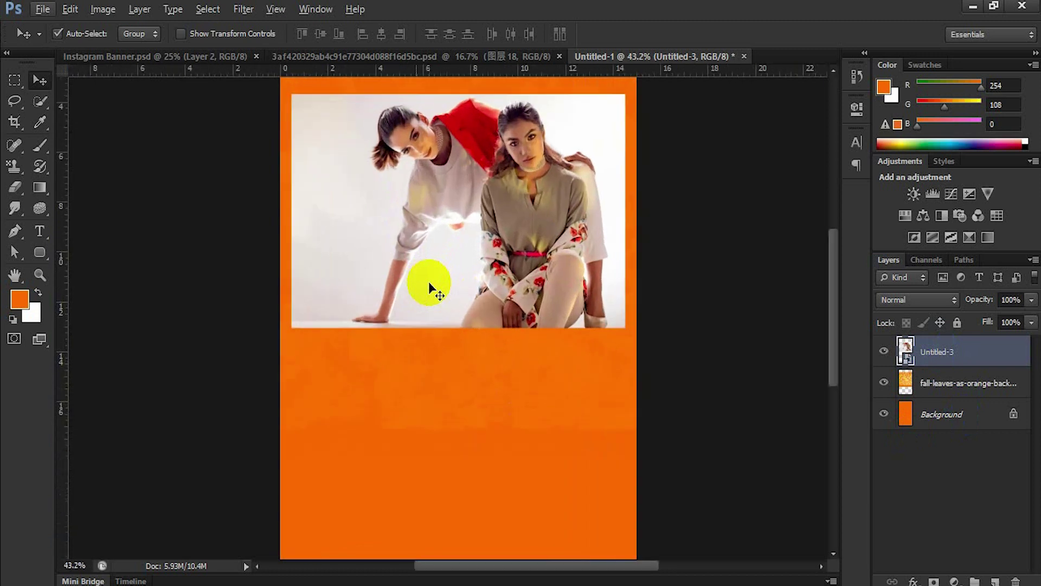
pyautogui.scroll(1, 380, 284)
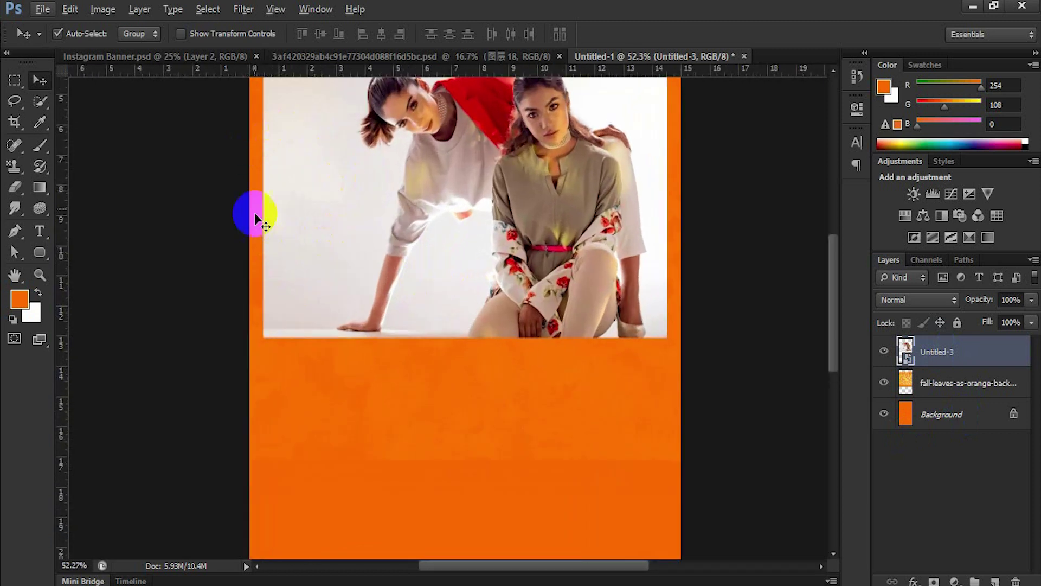
pyautogui.scroll(-1, 478, 274)
pyautogui.scroll(-1, 477, 274)
pyautogui.scroll(-1, 477, 274)
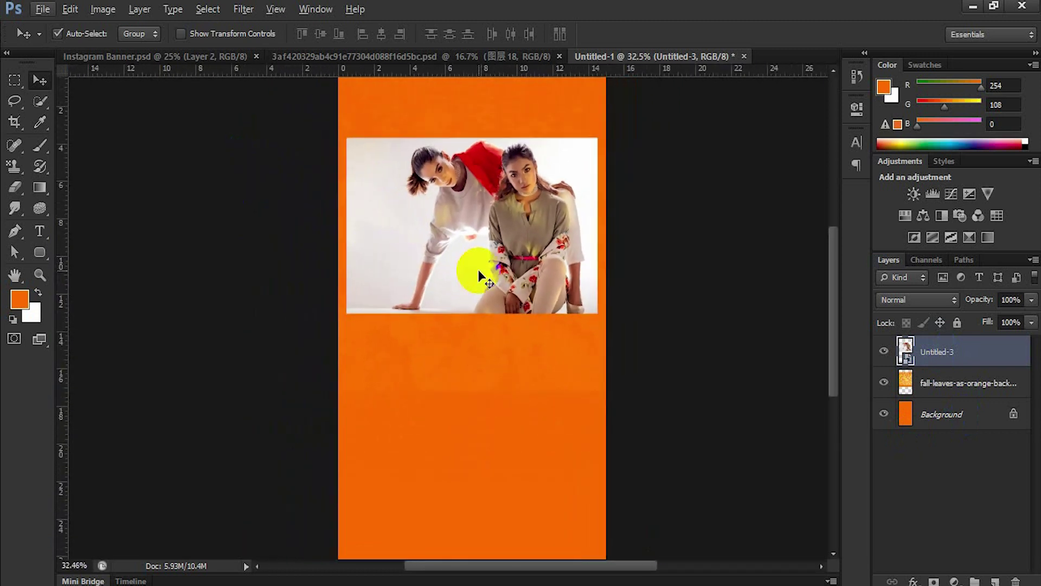
pyautogui.scroll(-1, 478, 274)
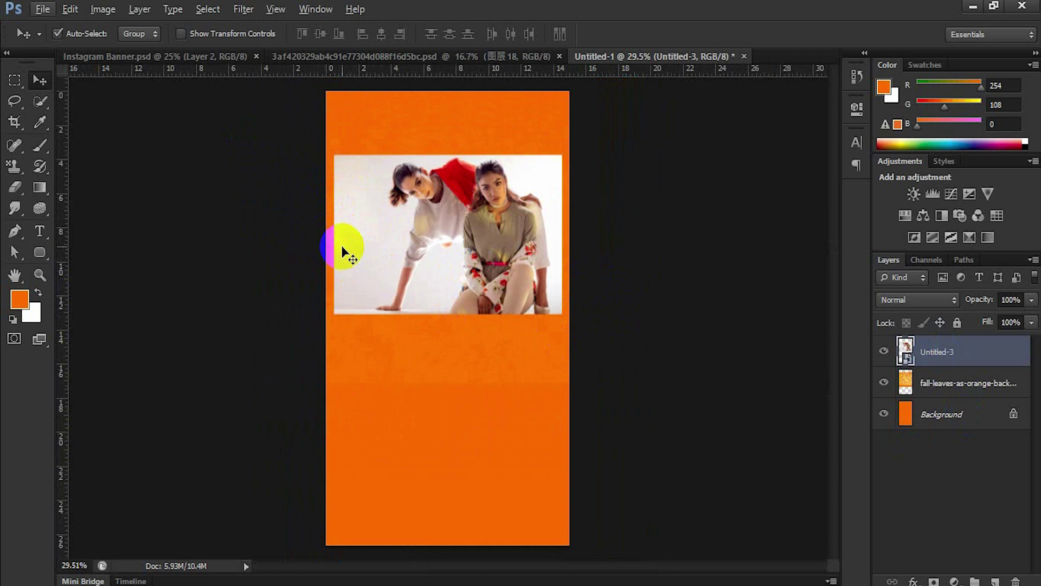
# Create a new 1080×1920 px document
pyautogui.click(44, 10)
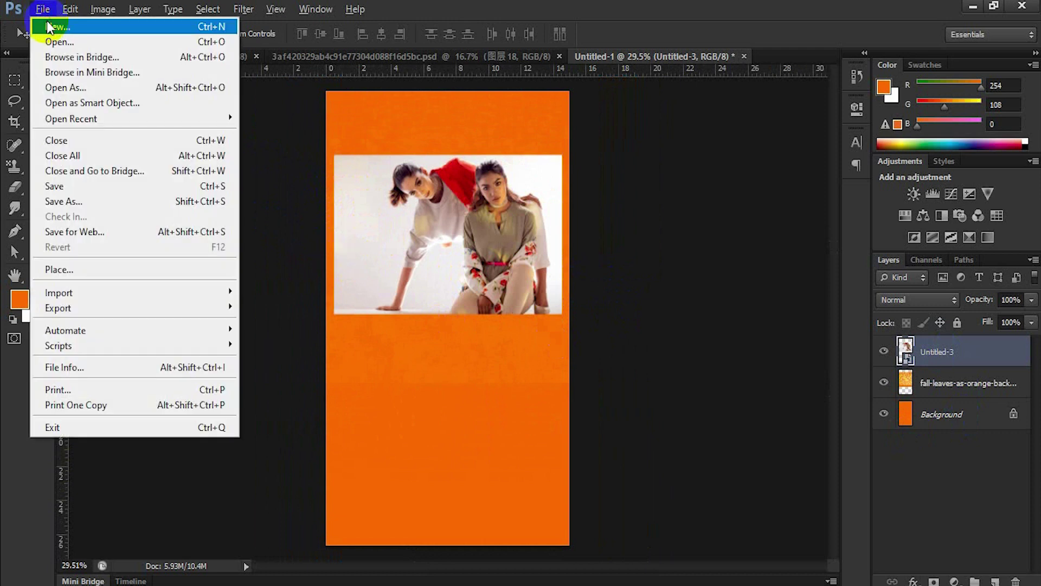
pyautogui.click(50, 27)
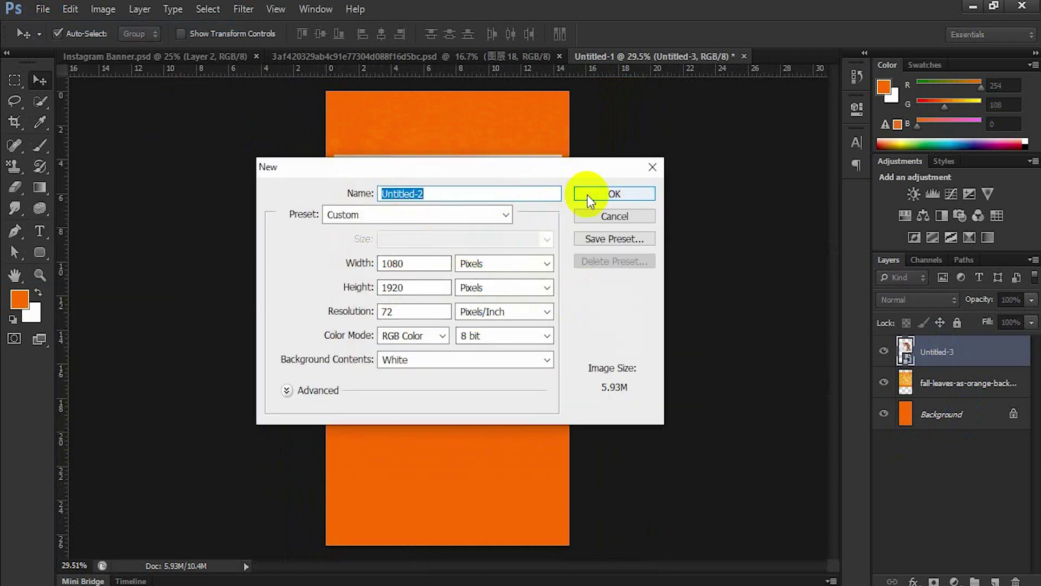
pyautogui.click(587, 194)
pyautogui.scroll(2, 481, 336)
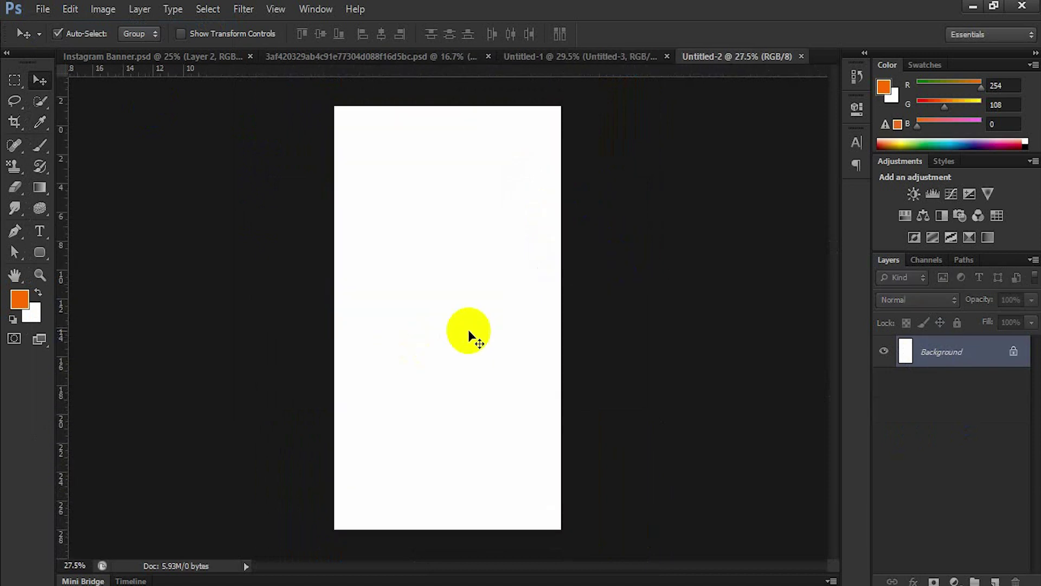
pyautogui.scroll(3, 480, 336)
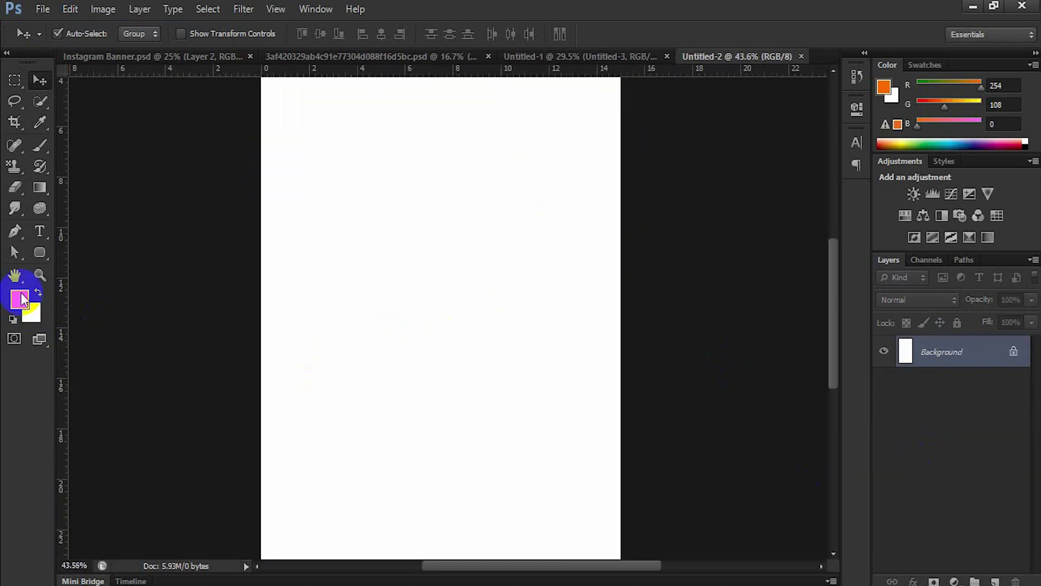
# Set the background colour to black and fill the canvas with it
pyautogui.click(38, 316)
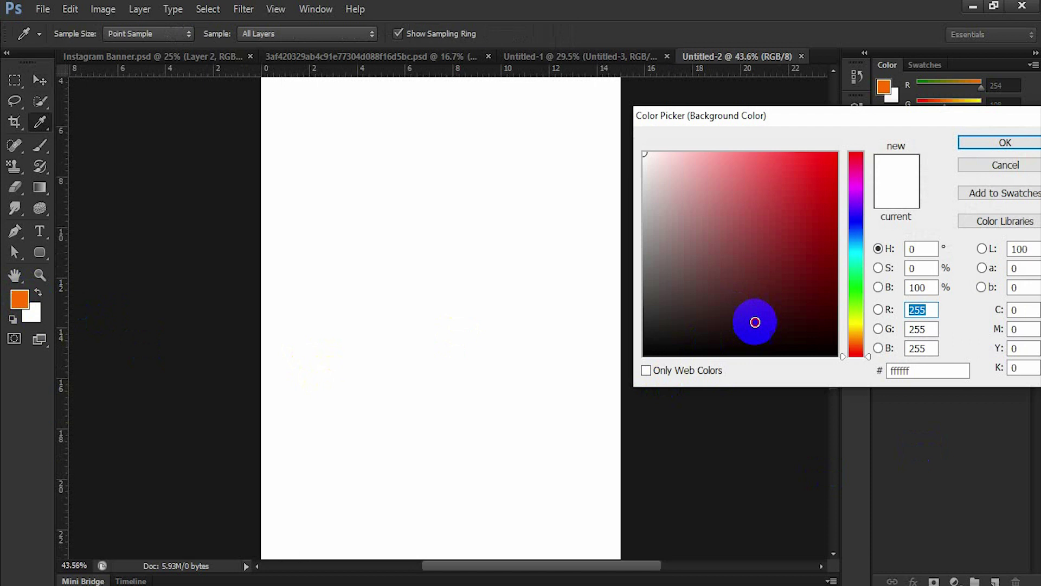
pyautogui.moveTo(754, 318); pyautogui.dragTo(836, 355)
pyautogui.click(1004, 144)
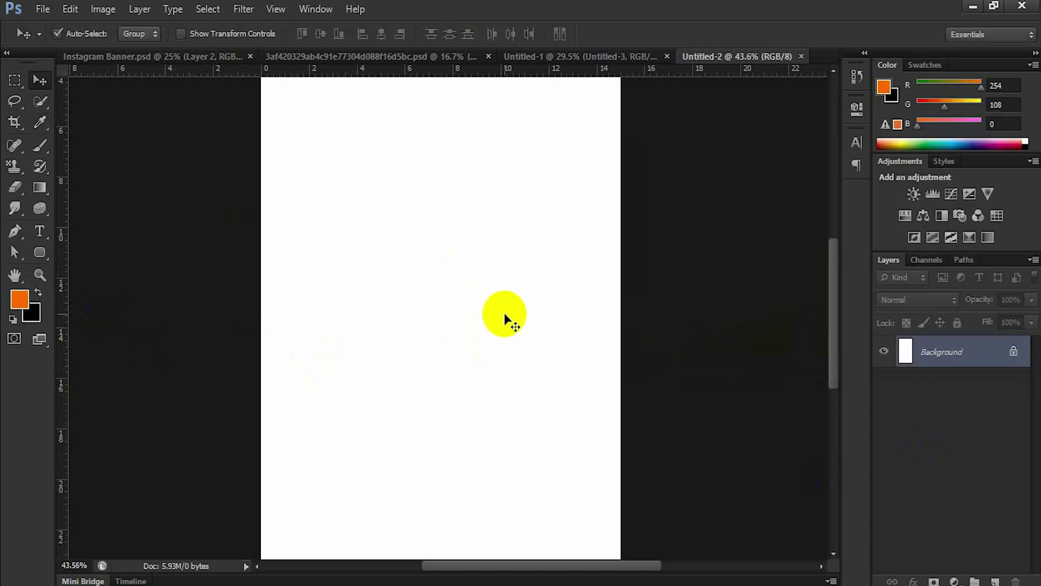
pyautogui.hotkey('ctrl', 'BackSpace')
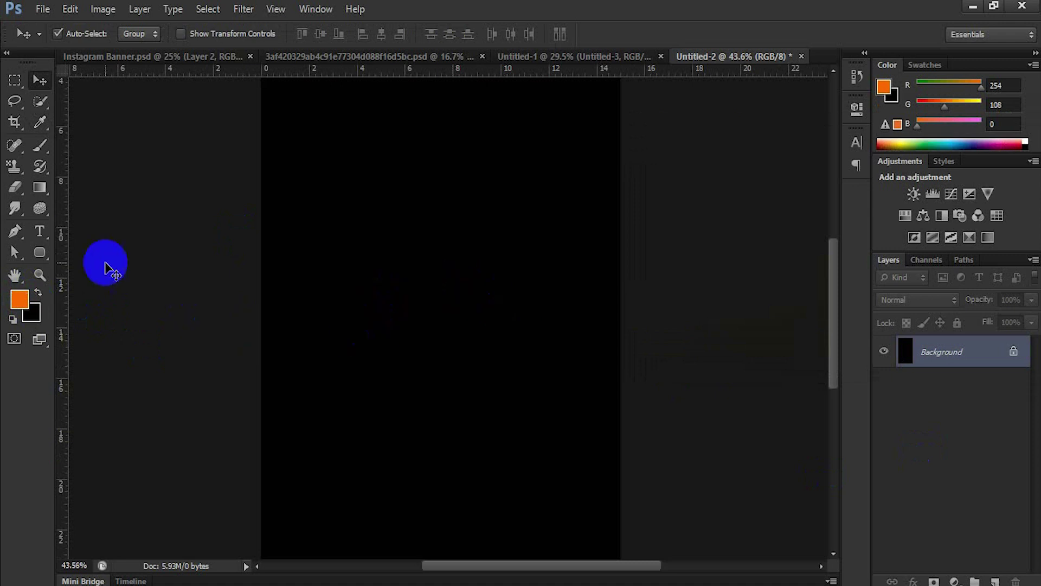
# Draw a white-filled circle in the middle of the black canvas
pyautogui.click(41, 254)
pyautogui.rightClick(44, 254)
pyautogui.click(98, 283)
pyautogui.moveTo(395, 297)
pyautogui.mouseDown()
pyautogui.moveTo(523, 416)
pyautogui.moveTo(528, 406)
pyautogui.mouseUp()
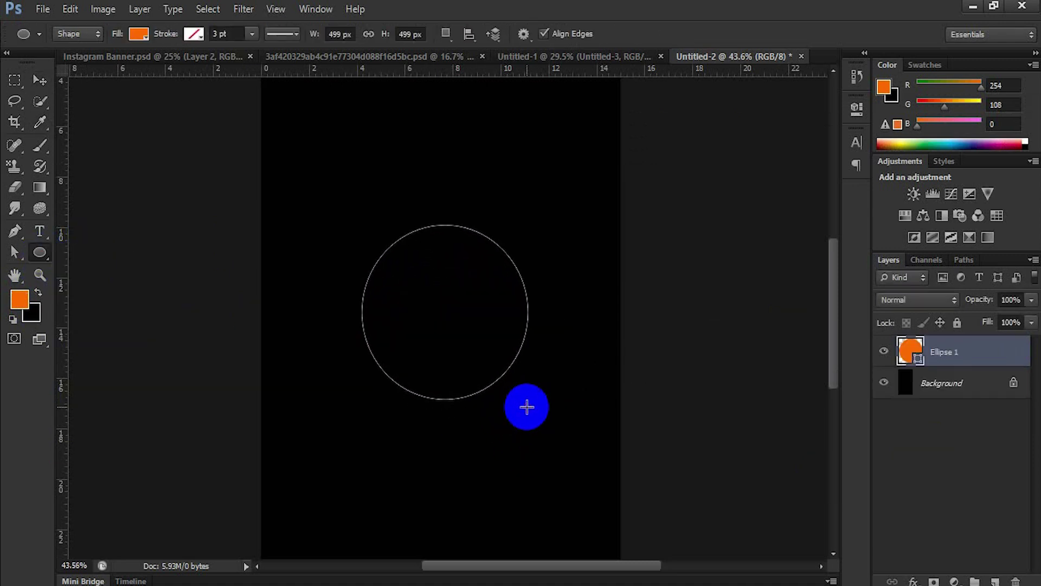
pyautogui.doubleClick(905, 351)
pyautogui.click(644, 153)
pyautogui.click(1005, 142)
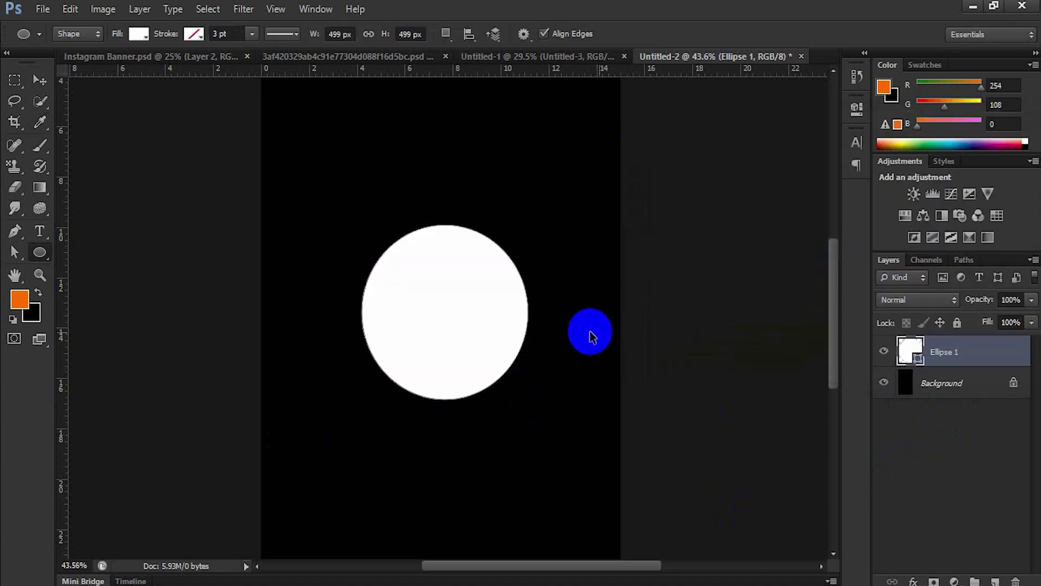
# Duplicate the circle as a no-fill, white-outlined ring enlarged around the original
pyautogui.hotkey('ctrl', 'j')
pyautogui.click(194, 34)
pyautogui.click(130, 114)
pyautogui.click(139, 33)
pyautogui.click(73, 65)
pyautogui.click(824, 371)
pyautogui.hotkey('ctrl', 't')
pyautogui.moveTo(529, 399); pyautogui.dragTo(537, 409)
pyautogui.click(765, 35)
# Set the ring's stroke to 2 pt, adjust the layers, and switch to the autumn leaves image
pyautogui.doubleClick(222, 34)
pyautogui.write('2')
pyautogui.press('Return')
pyautogui.keyDown('ctrl'); pyautogui.click(916, 383); pyautogui.keyUp('ctrl')
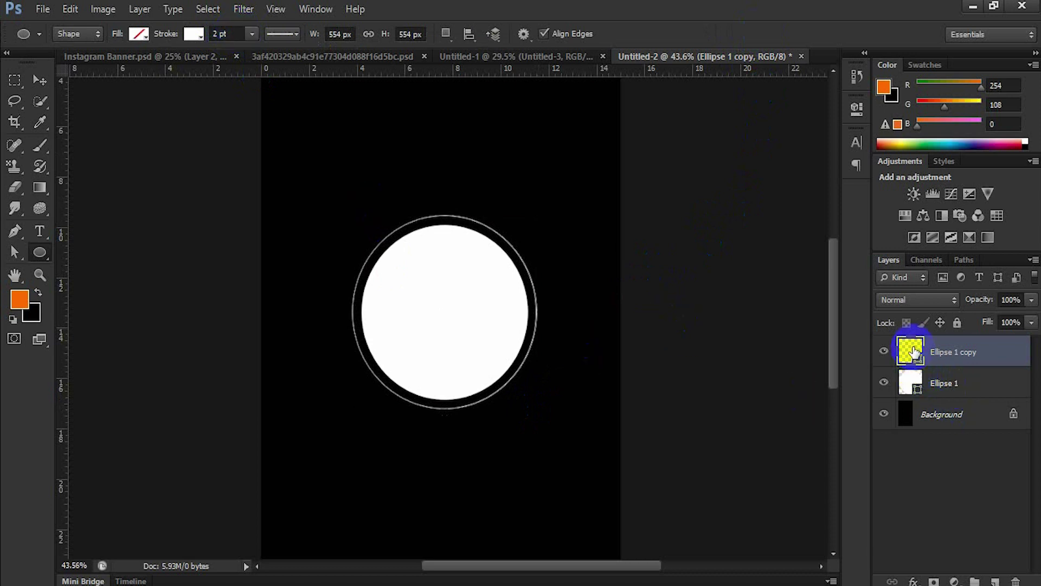
pyautogui.click(446, 343)
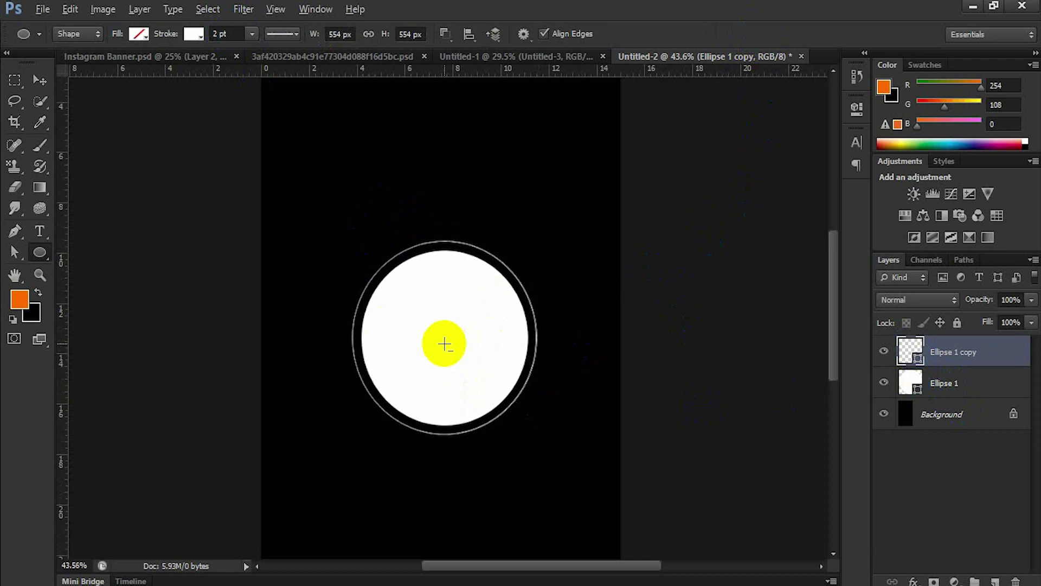
pyautogui.scroll(1, 444, 343)
pyautogui.scroll(1, 444, 343)
pyautogui.scroll(1, 444, 344)
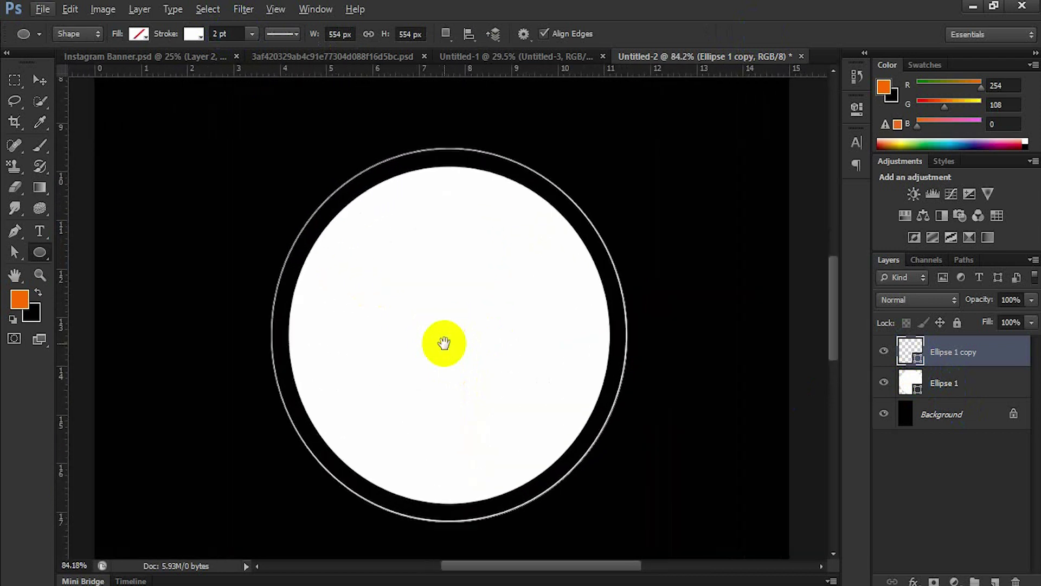
pyautogui.moveTo(444, 343); pyautogui.dragTo(450, 296)
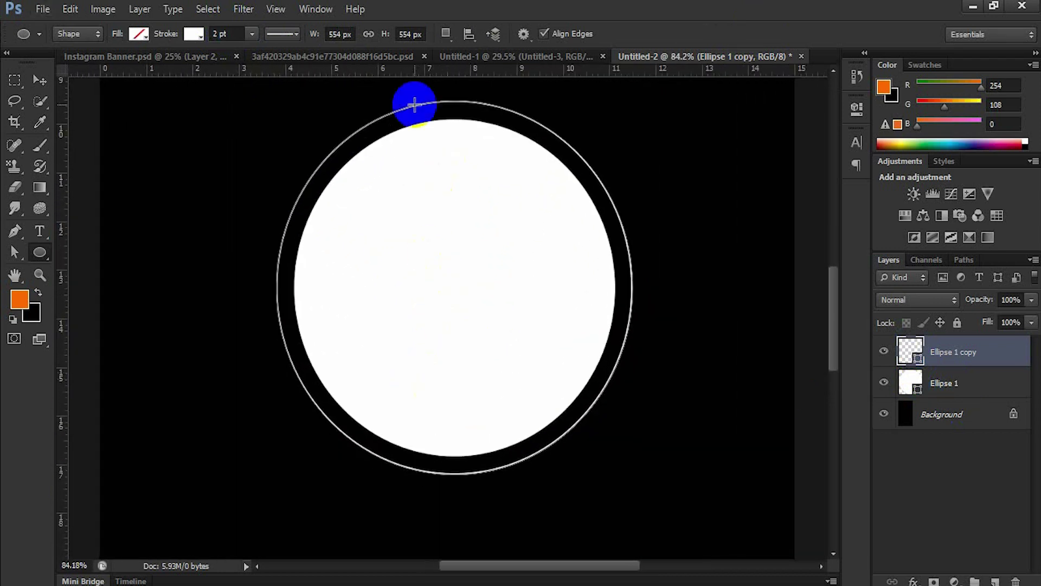
pyautogui.click(333, 56)
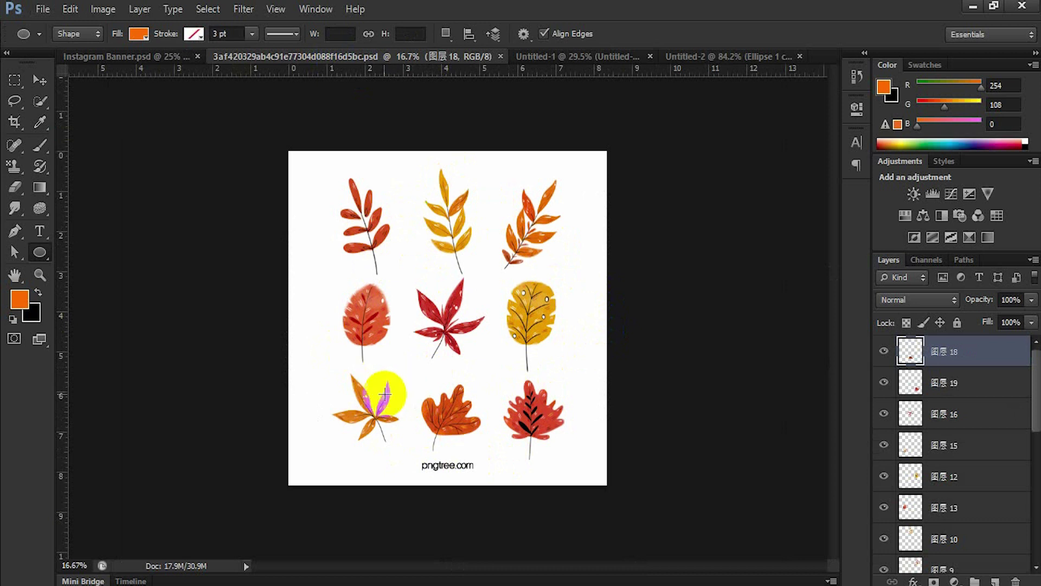
# With Move set to auto-select Layer, drag the yellow leaf sprig onto the white circle
pyautogui.click(20, 165)
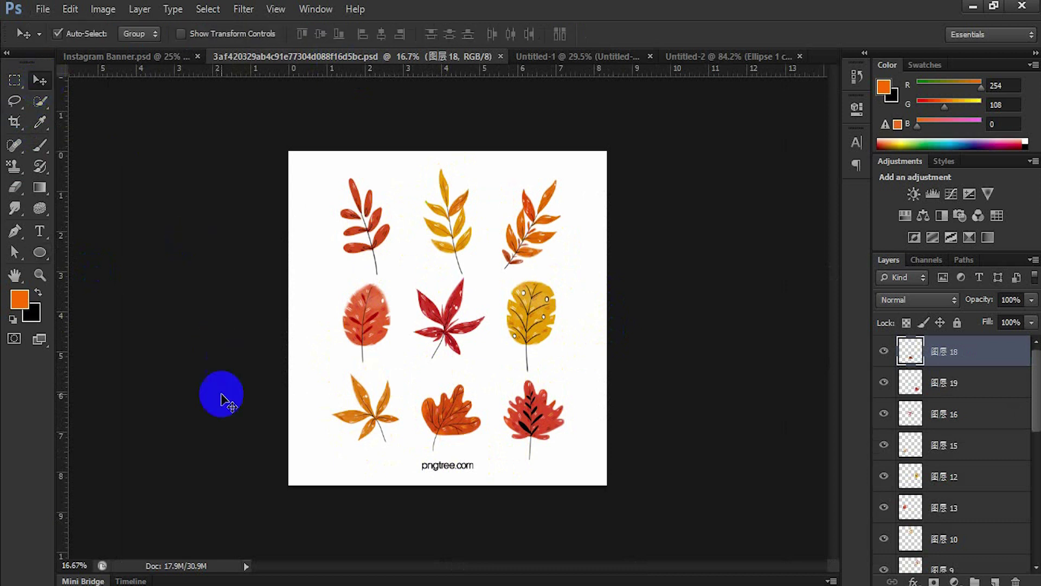
pyautogui.click(453, 247)
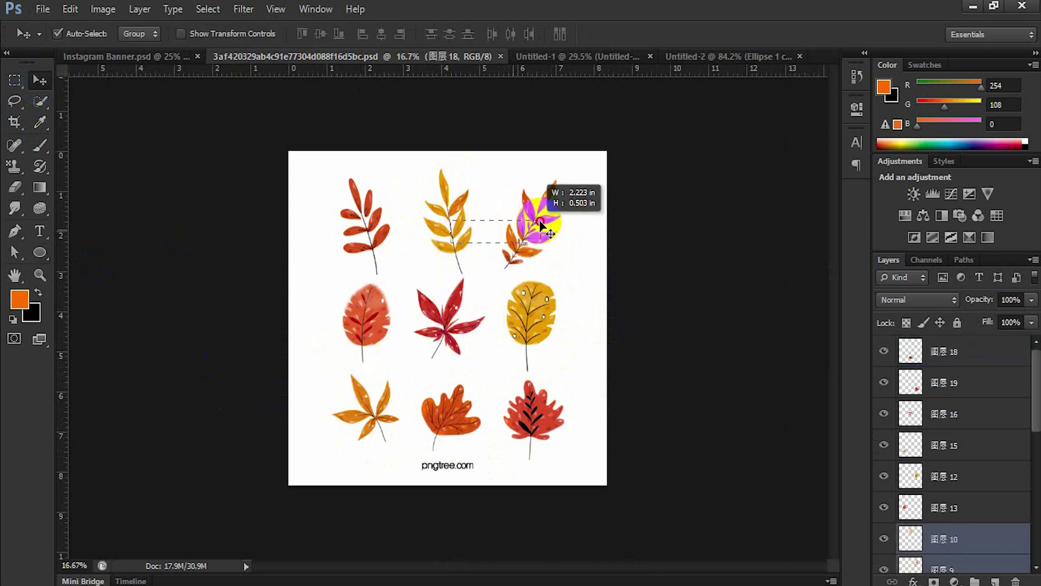
pyautogui.click(570, 239)
pyautogui.click(564, 301)
pyautogui.click(449, 232)
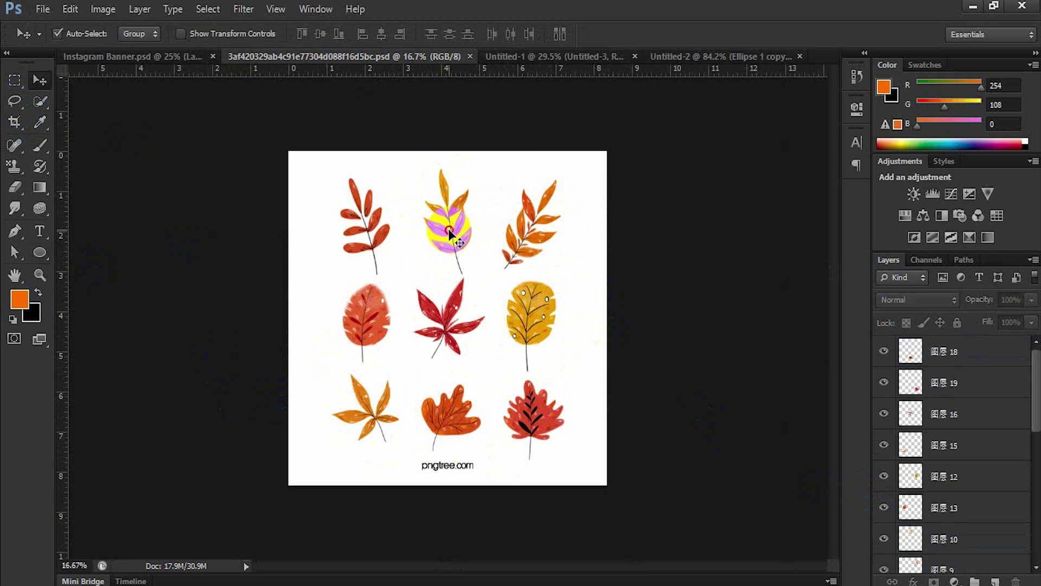
pyautogui.click(146, 35)
pyautogui.click(144, 59)
pyautogui.click(460, 238)
pyautogui.moveTo(452, 233)
pyautogui.mouseDown()
pyautogui.moveTo(697, 71)
pyautogui.moveTo(437, 256)
pyautogui.mouseUp()
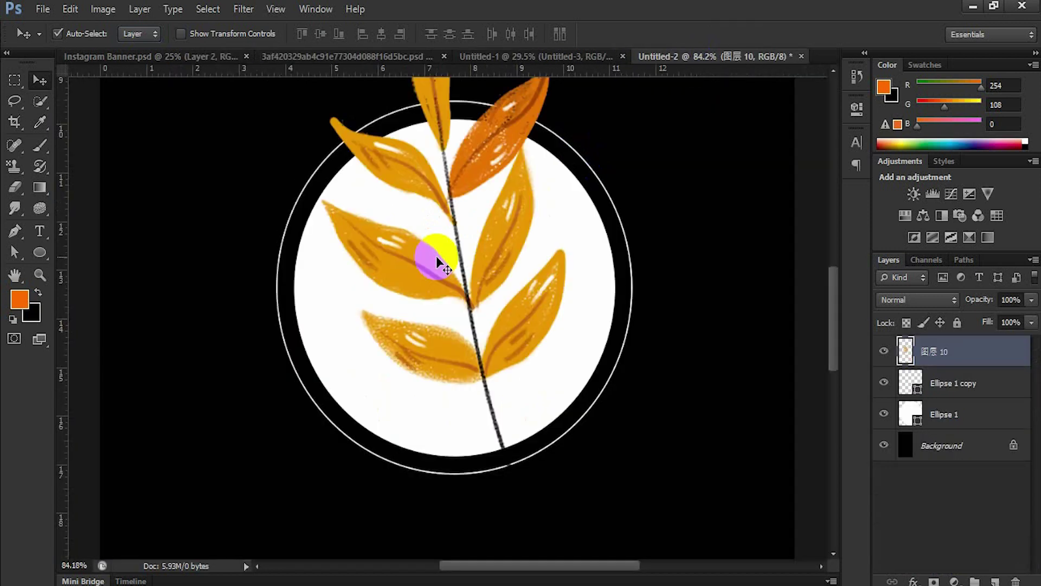
pyautogui.moveTo(455, 304); pyautogui.dragTo(419, 343)
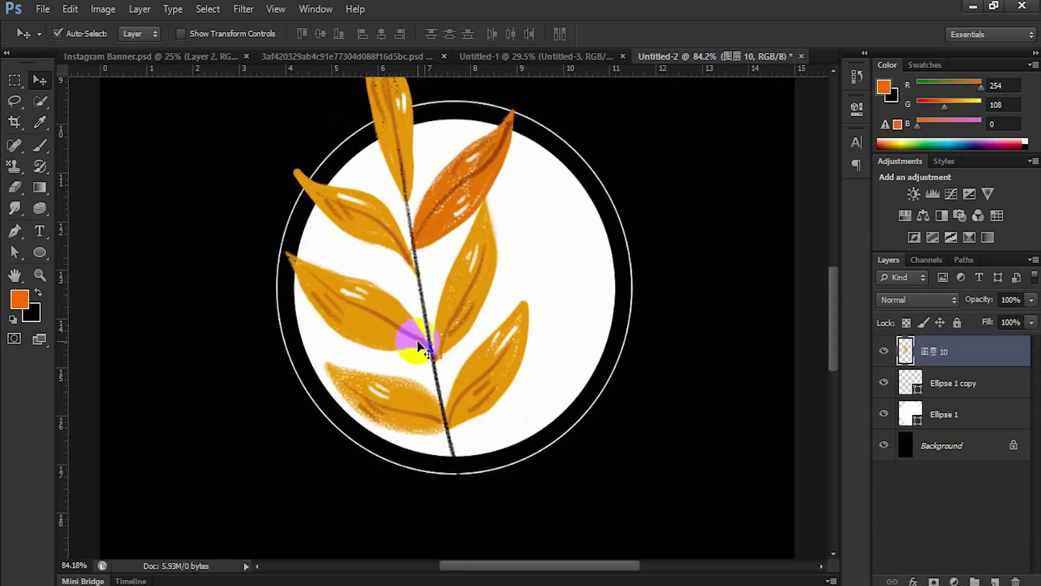
# Shrink the leaf sprig to about 45%, rotate it to about -53°, and move it to the circle's bottom edge
pyautogui.hotkey('ctrl', 't')
pyautogui.scroll(-3, 434, 417)
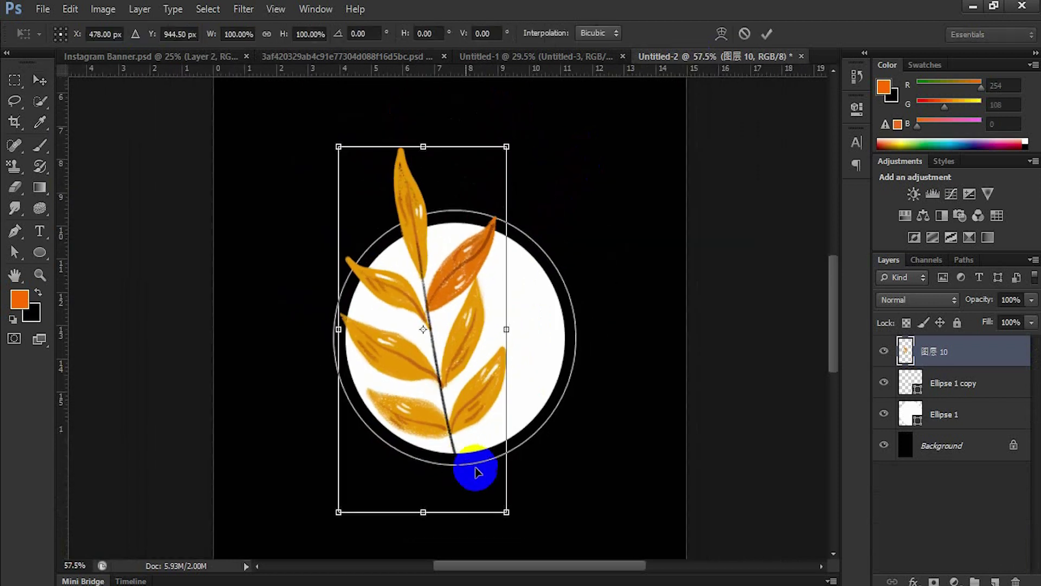
pyautogui.moveTo(506, 513); pyautogui.dragTo(473, 437)
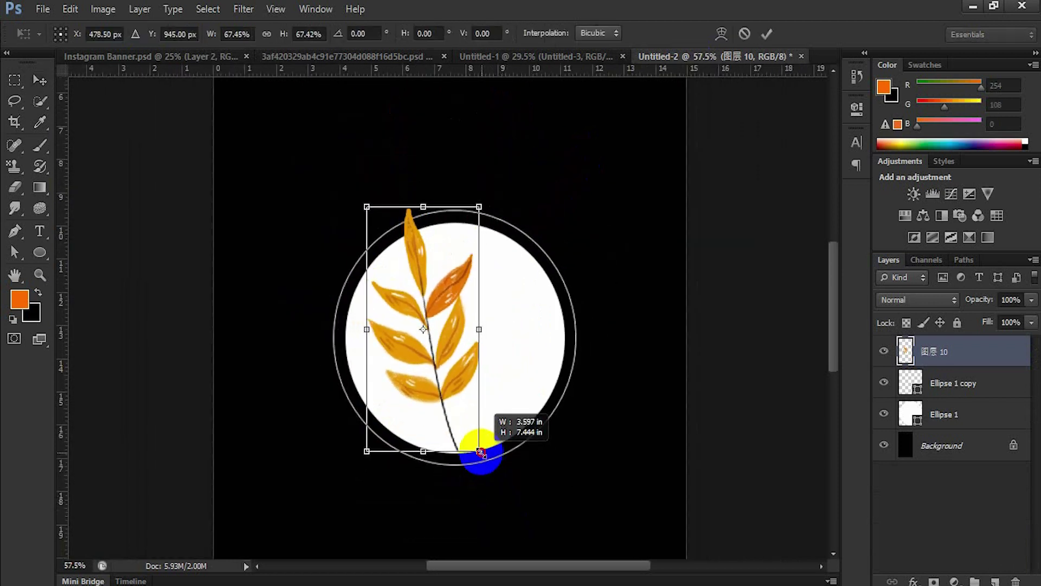
pyautogui.moveTo(435, 353); pyautogui.dragTo(432, 399)
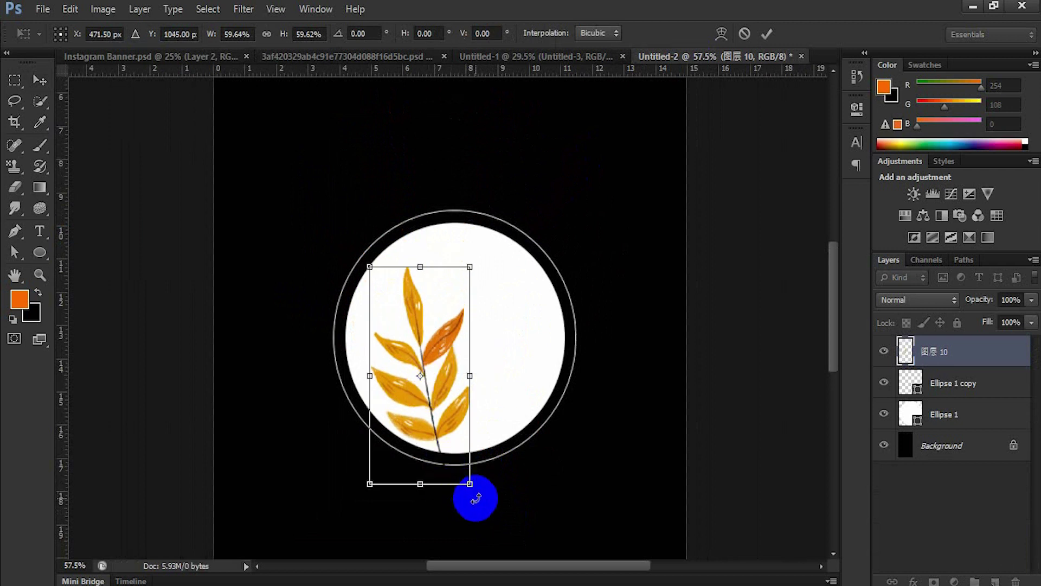
pyautogui.moveTo(484, 488); pyautogui.dragTo(537, 436)
pyautogui.moveTo(440, 395); pyautogui.dragTo(438, 441)
pyautogui.moveTo(521, 478); pyautogui.dragTo(496, 463)
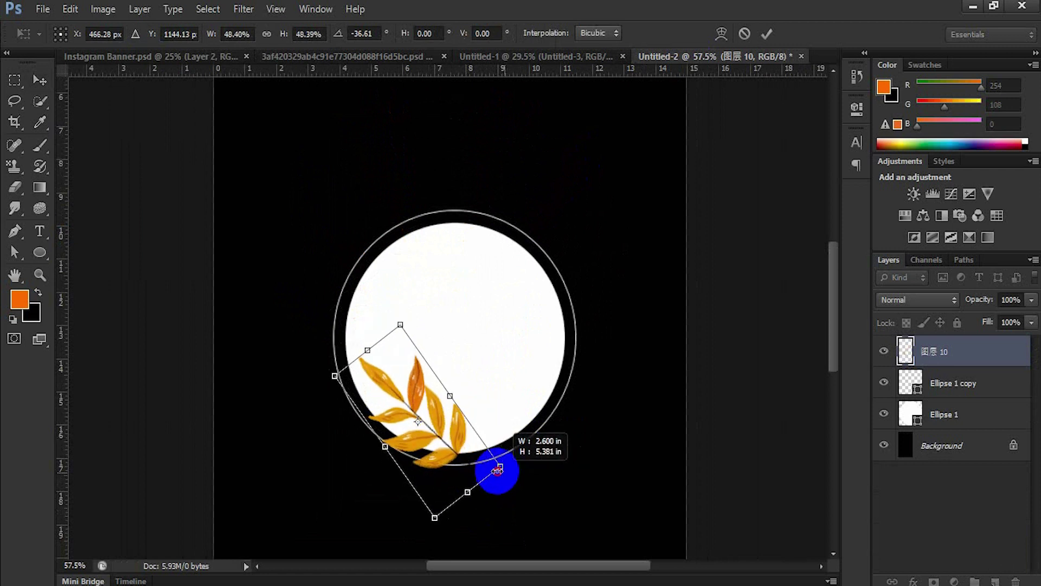
pyautogui.moveTo(430, 438); pyautogui.dragTo(433, 446)
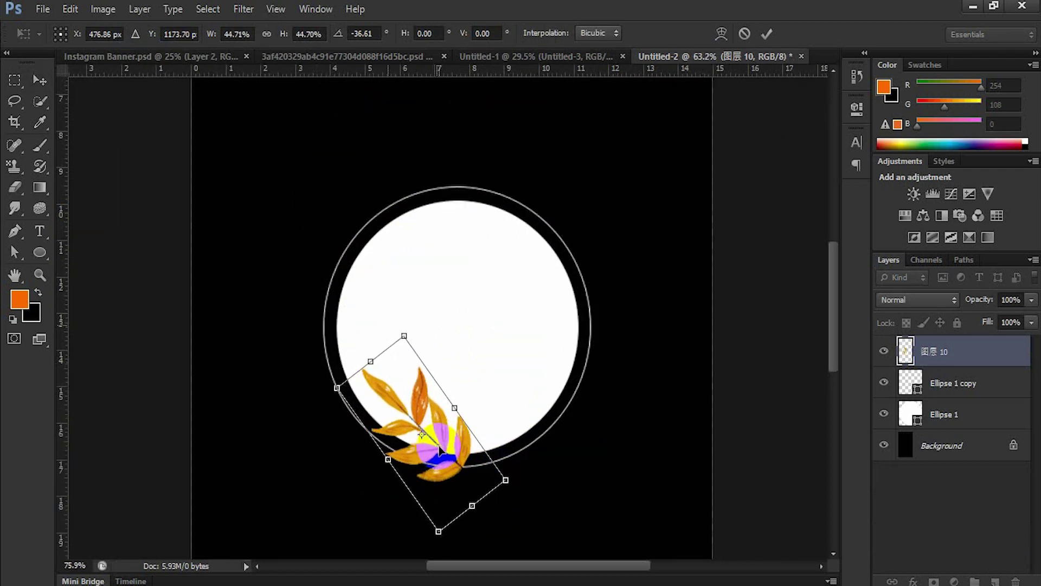
pyautogui.scroll(3, 434, 444)
pyautogui.moveTo(566, 509)
pyautogui.mouseDown()
pyautogui.moveTo(573, 459)
pyautogui.moveTo(522, 448)
pyautogui.mouseUp()
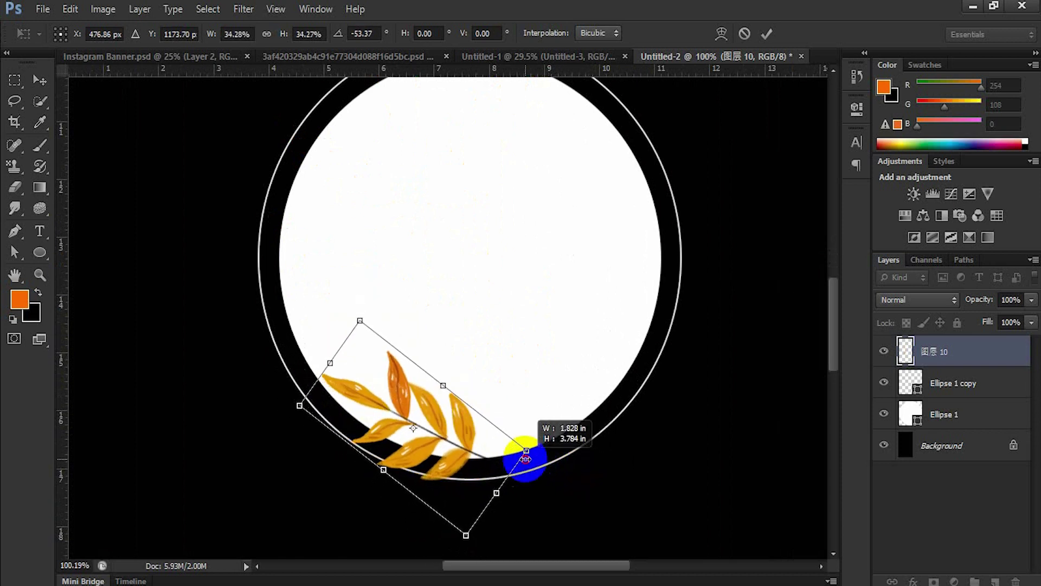
pyautogui.moveTo(440, 437); pyautogui.dragTo(413, 454)
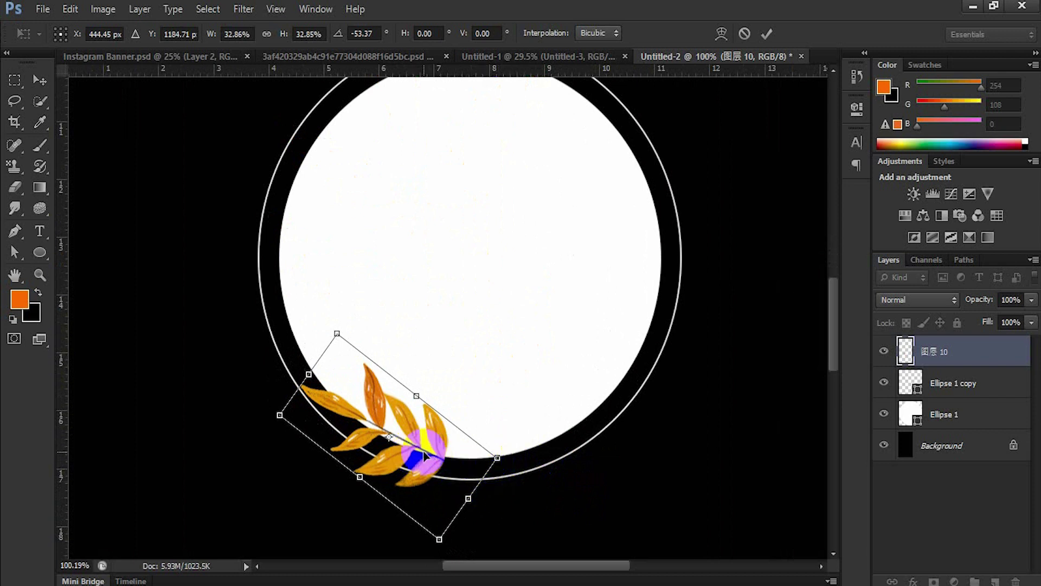
pyautogui.moveTo(429, 452)
pyautogui.mouseDown()
pyautogui.moveTo(433, 460)
pyautogui.moveTo(426, 452)
pyautogui.mouseUp()
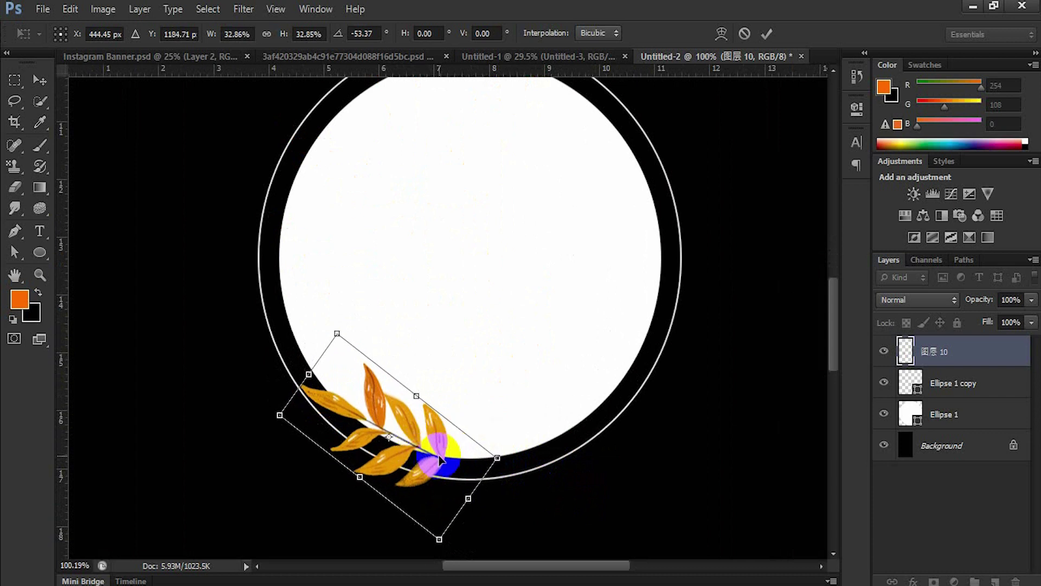
pyautogui.scroll(-2, 488, 390)
pyautogui.scroll(-2, 491, 390)
pyautogui.scroll(-1, 492, 391)
pyautogui.scroll(1, 492, 391)
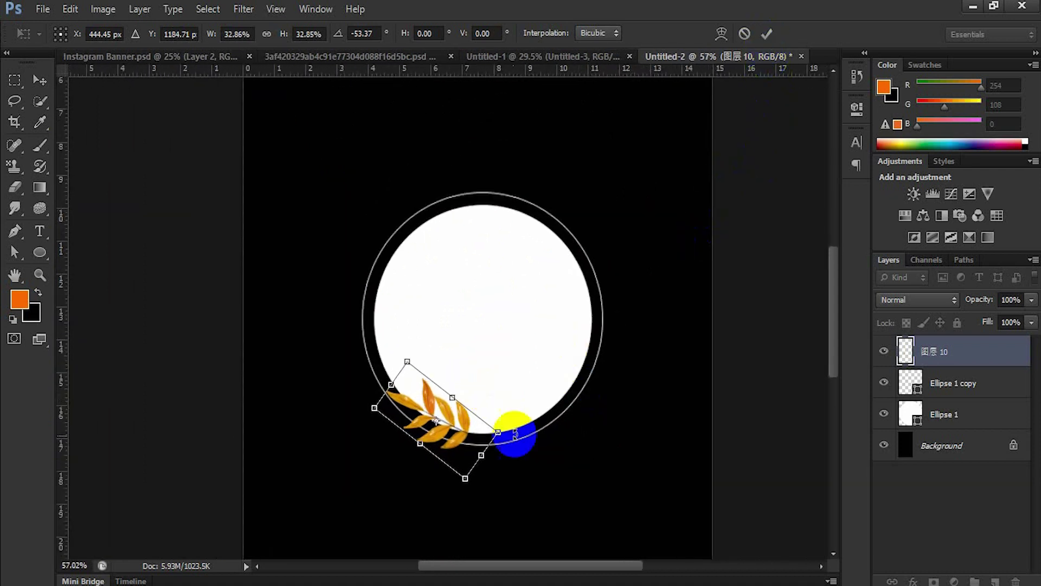
# Warp the leaf sprig to curve along the ring's lower left and commit
pyautogui.rightClick(452, 442)
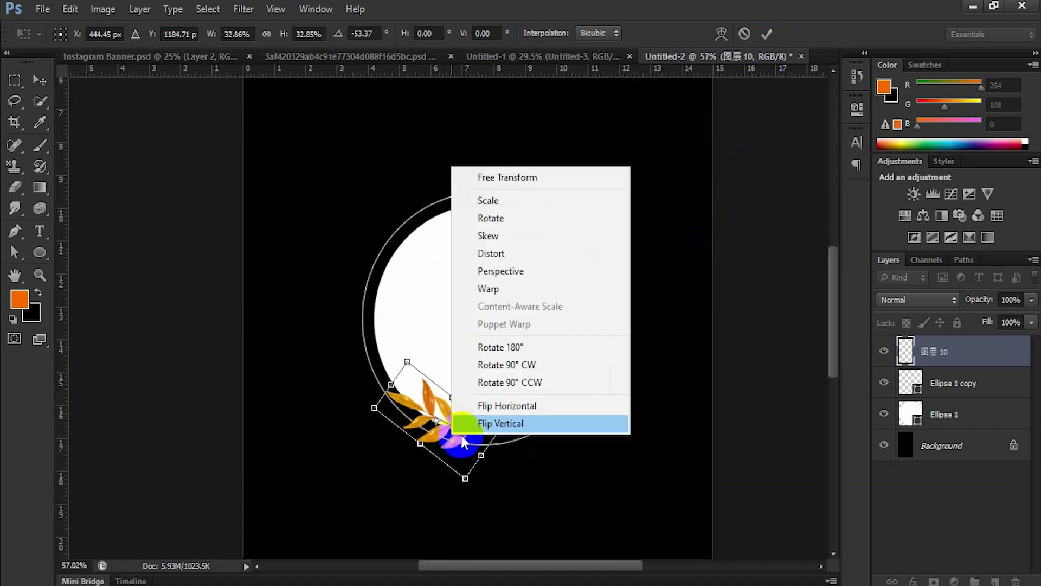
pyautogui.click(511, 290)
pyautogui.scroll(1, 495, 429)
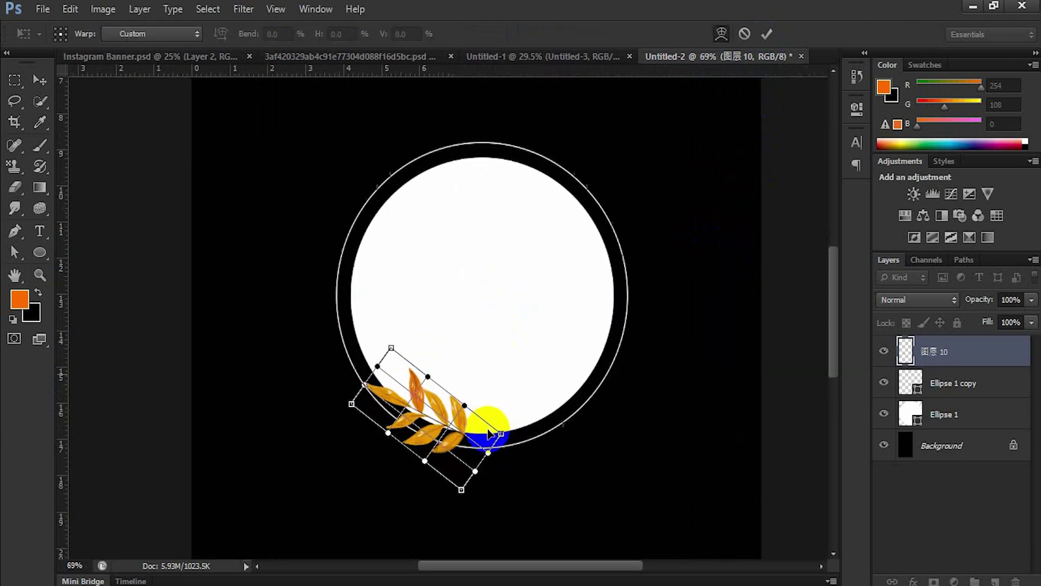
pyautogui.scroll(2, 494, 430)
pyautogui.scroll(1, 492, 431)
pyautogui.scroll(1, 490, 434)
pyautogui.scroll(1, 488, 432)
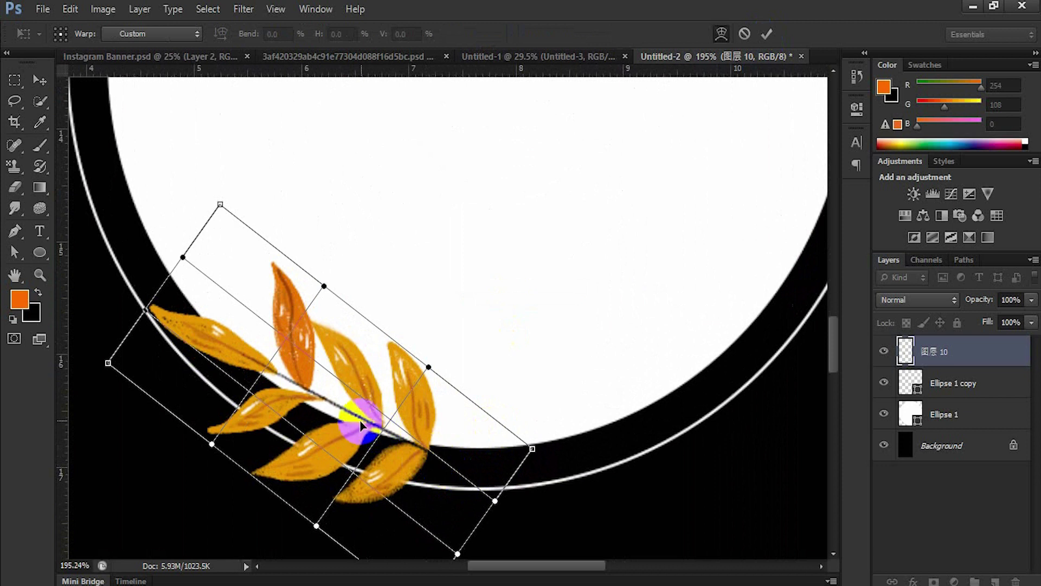
pyautogui.moveTo(366, 420)
pyautogui.mouseDown()
pyautogui.moveTo(356, 429)
pyautogui.moveTo(310, 415)
pyautogui.moveTo(324, 418)
pyautogui.moveTo(244, 358)
pyautogui.mouseUp()
pyautogui.moveTo(365, 464)
pyautogui.mouseDown()
pyautogui.moveTo(423, 459)
pyautogui.moveTo(378, 476)
pyautogui.moveTo(279, 465)
pyautogui.moveTo(209, 437)
pyautogui.moveTo(209, 400)
pyautogui.mouseUp()
pyautogui.moveTo(432, 474); pyautogui.dragTo(431, 472)
pyautogui.moveTo(270, 344); pyautogui.dragTo(268, 350)
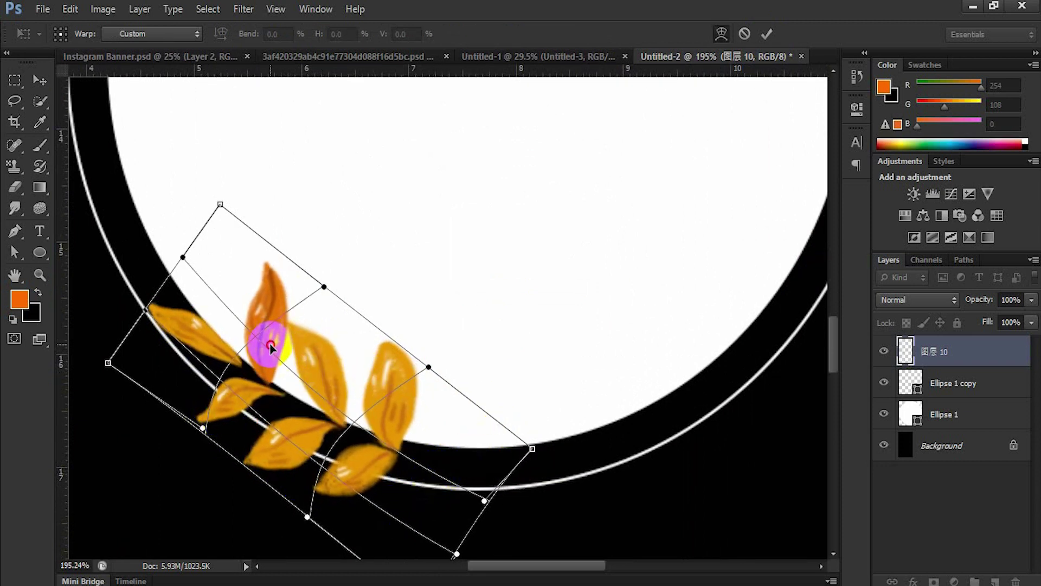
pyautogui.moveTo(390, 464); pyautogui.dragTo(395, 407)
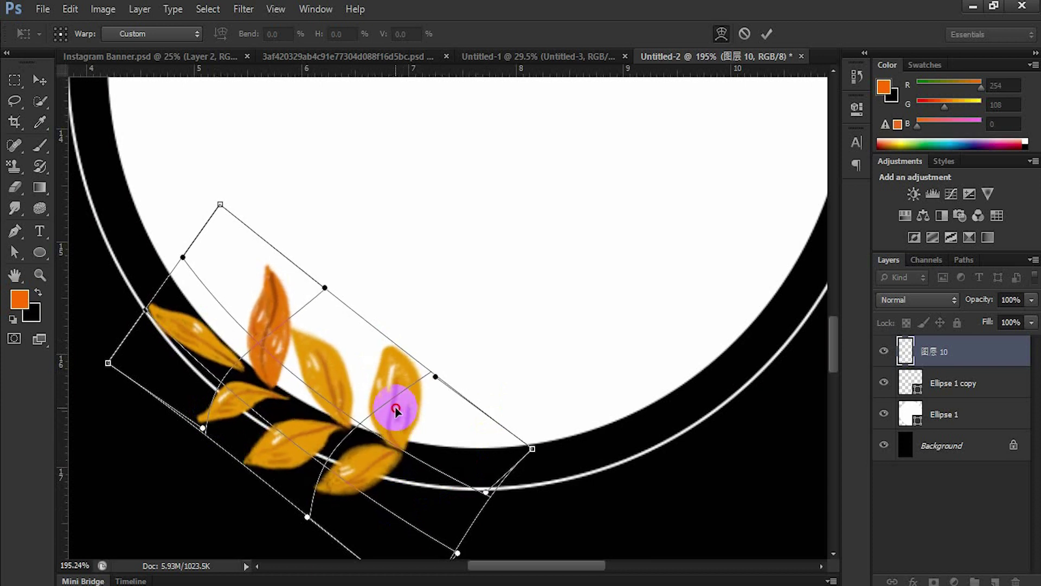
pyautogui.click(777, 35)
pyautogui.scroll(-2, 597, 237)
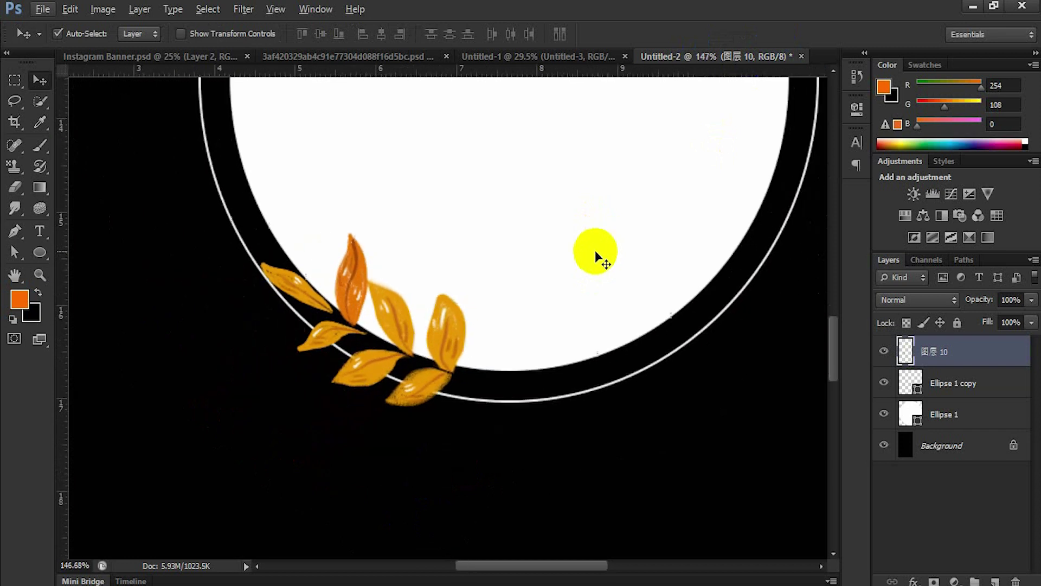
pyautogui.scroll(-2, 598, 237)
pyautogui.scroll(-2, 597, 237)
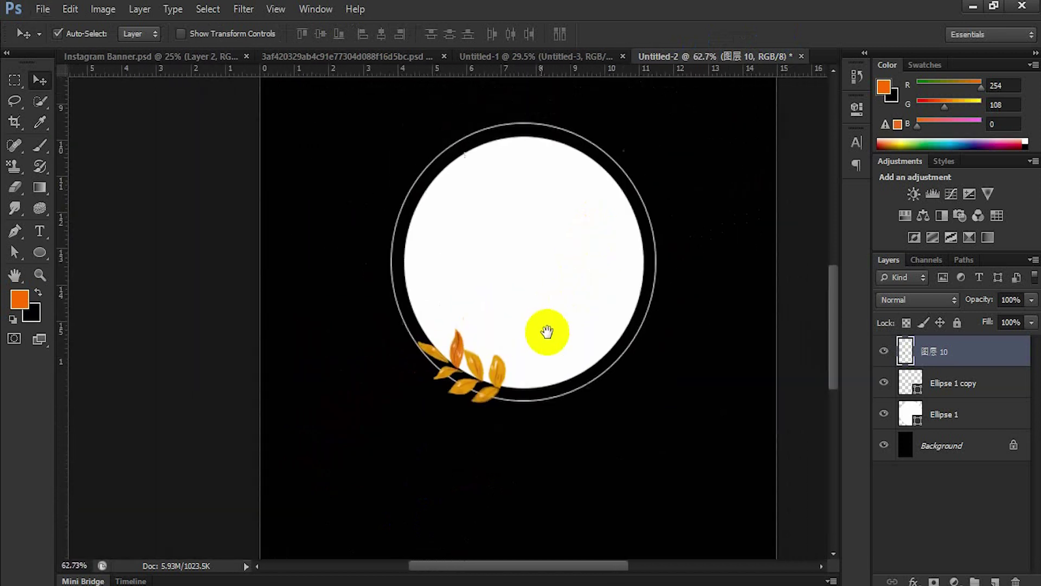
# Drag the five-petal bottom-left leaf from the leaves sheet into the Untitled-2 design
pyautogui.click(548, 158)
pyautogui.moveTo(547, 158); pyautogui.dragTo(565, 148)
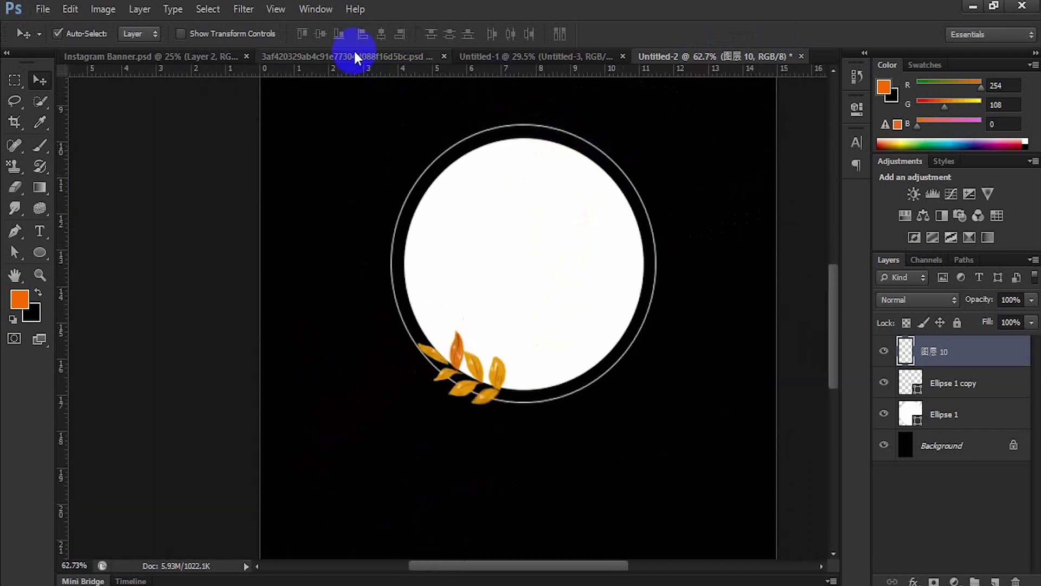
pyautogui.click(355, 57)
pyautogui.click(494, 404)
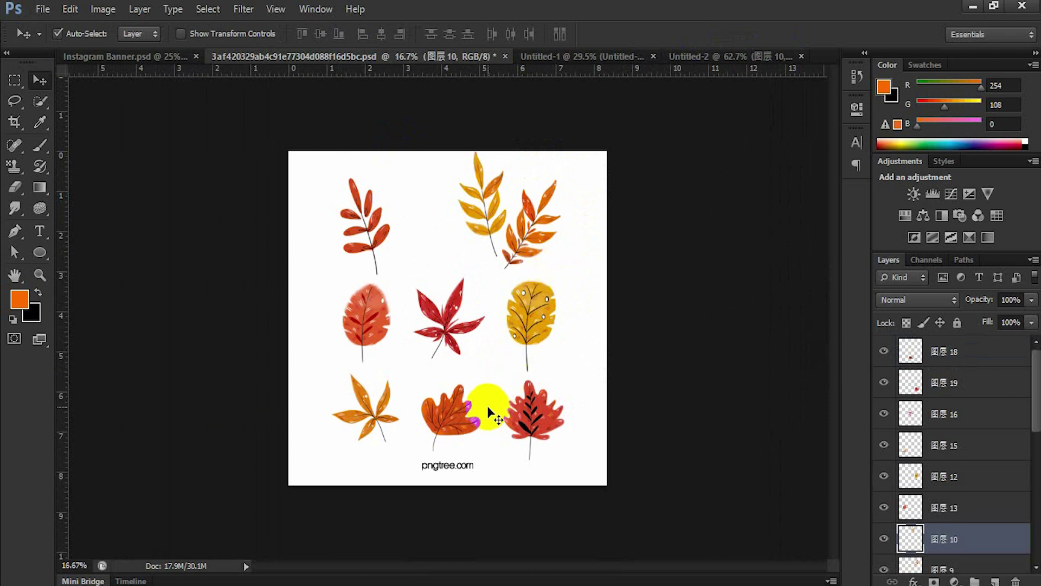
pyautogui.click(365, 418)
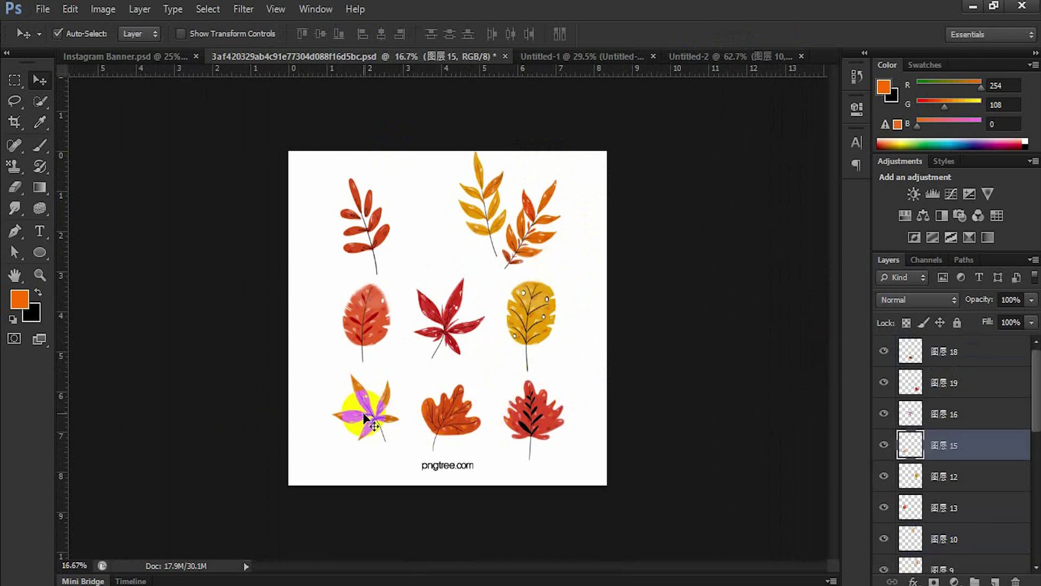
pyautogui.moveTo(365, 417)
pyautogui.mouseDown()
pyautogui.moveTo(704, 59)
pyautogui.moveTo(604, 184)
pyautogui.moveTo(569, 197)
pyautogui.mouseUp()
# Shrink the leaf to about 28% and position it at the circle's top right
pyautogui.scroll(-1, 616, 240)
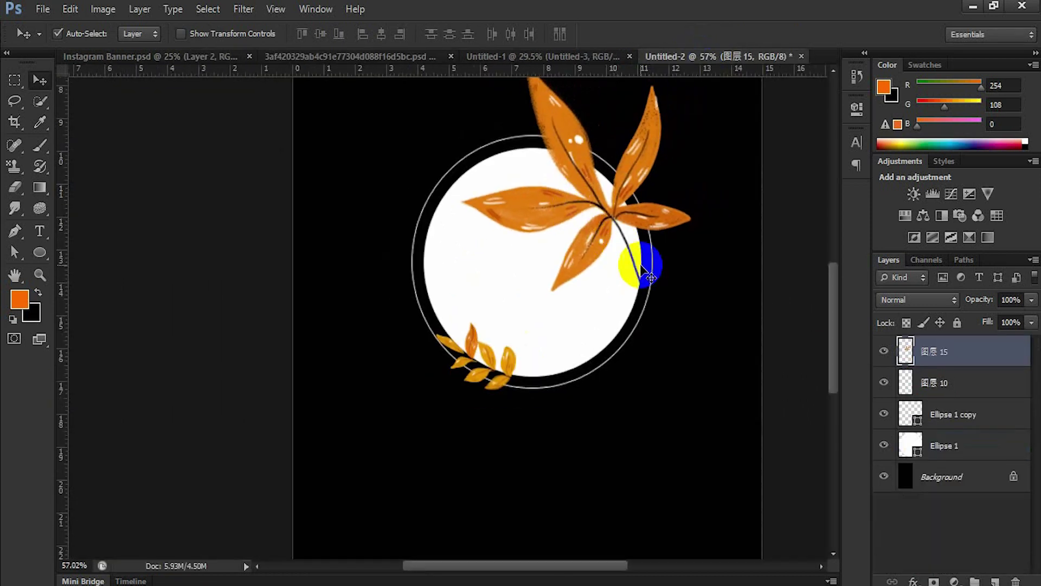
pyautogui.hotkey('ctrl', 't')
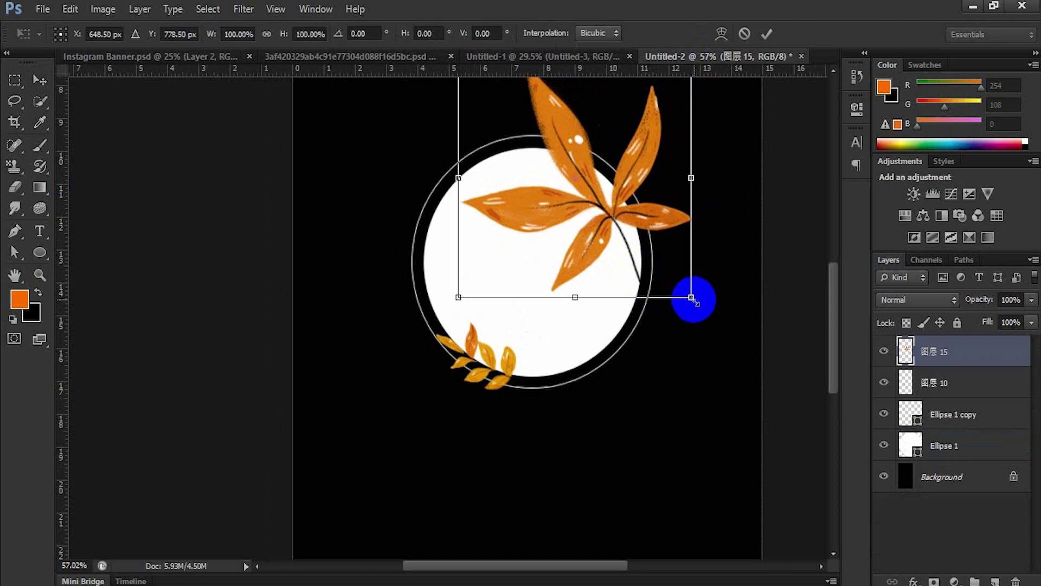
pyautogui.moveTo(692, 297); pyautogui.dragTo(633, 210)
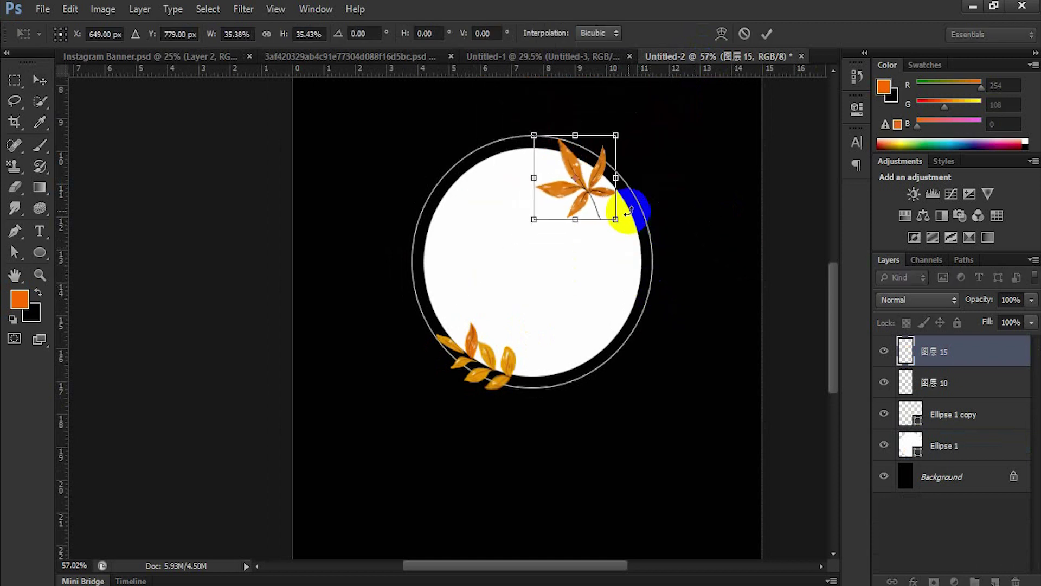
pyautogui.scroll(5, 630, 211)
pyautogui.moveTo(572, 171); pyautogui.dragTo(611, 178)
pyautogui.moveTo(649, 234); pyautogui.dragTo(615, 191)
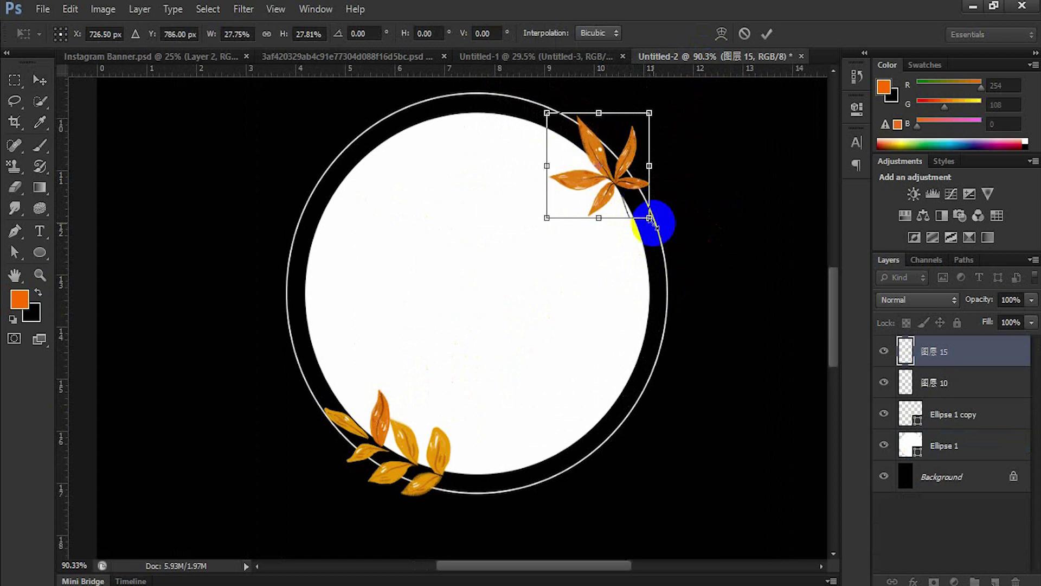
# Warp the top-right leaf so its upper-left and left petals curve along the ring
pyautogui.rightClick(645, 209)
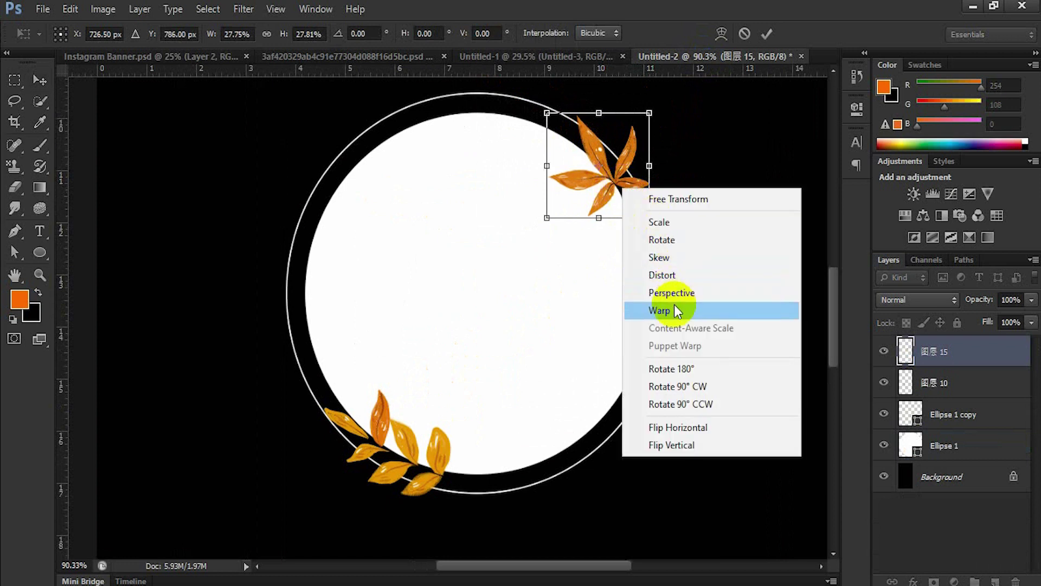
pyautogui.click(675, 308)
pyautogui.scroll(2, 623, 209)
pyautogui.scroll(2, 623, 208)
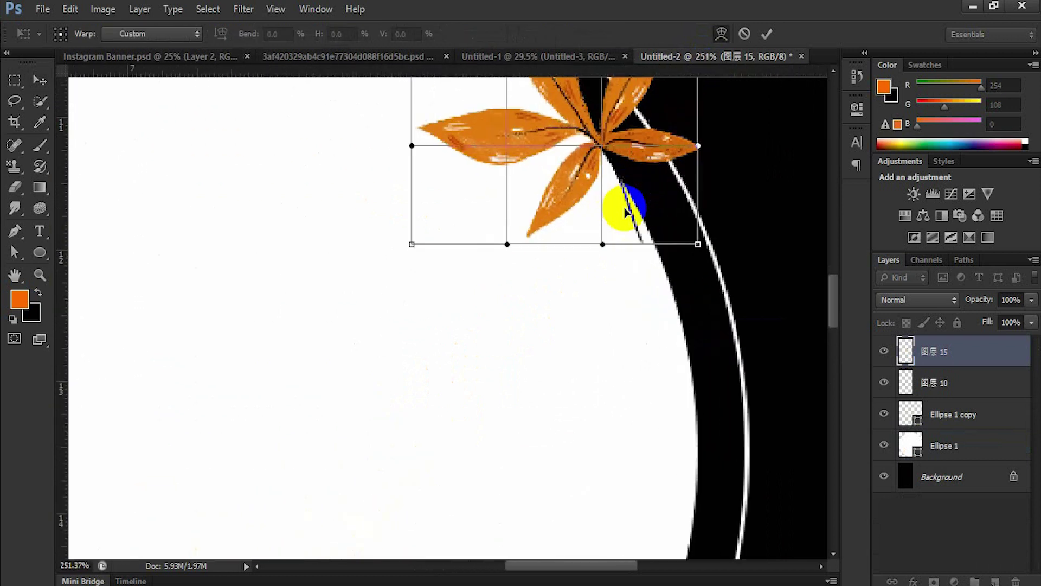
pyautogui.scroll(1, 625, 212)
pyautogui.moveTo(625, 212); pyautogui.dragTo(637, 396)
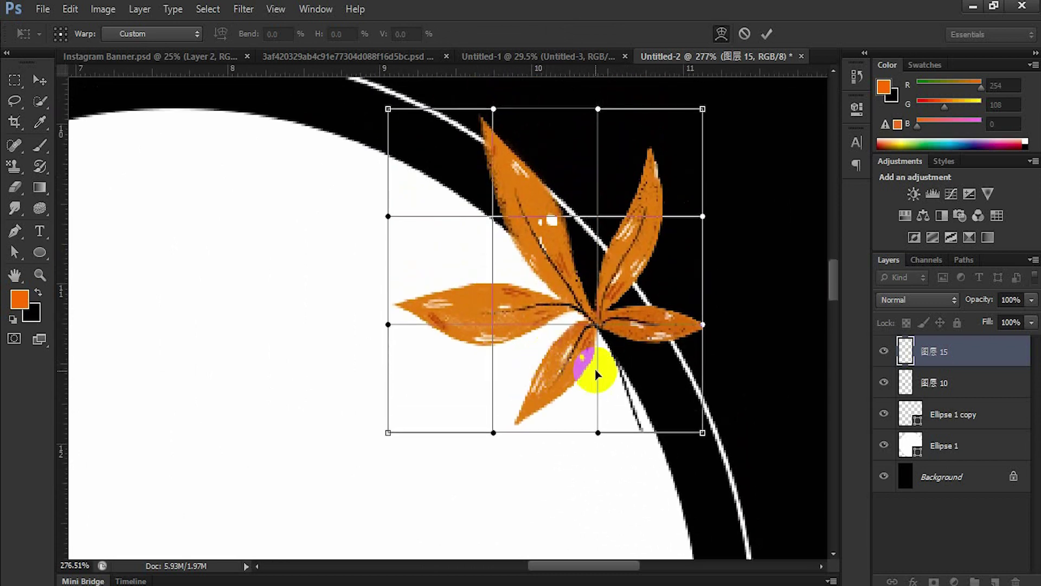
pyautogui.moveTo(506, 204); pyautogui.dragTo(477, 152)
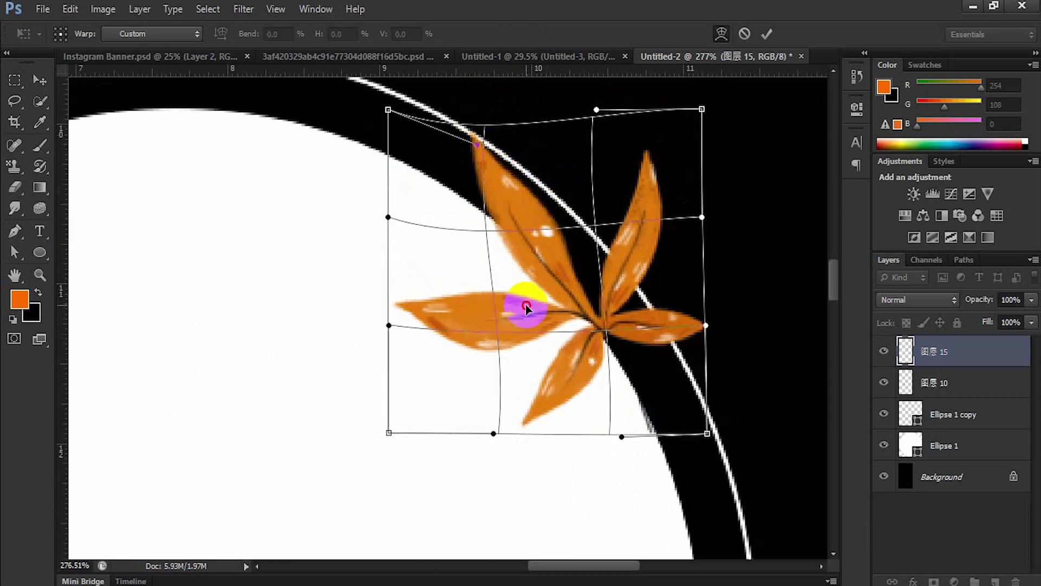
pyautogui.moveTo(530, 304); pyautogui.dragTo(667, 345)
pyautogui.press('Return')
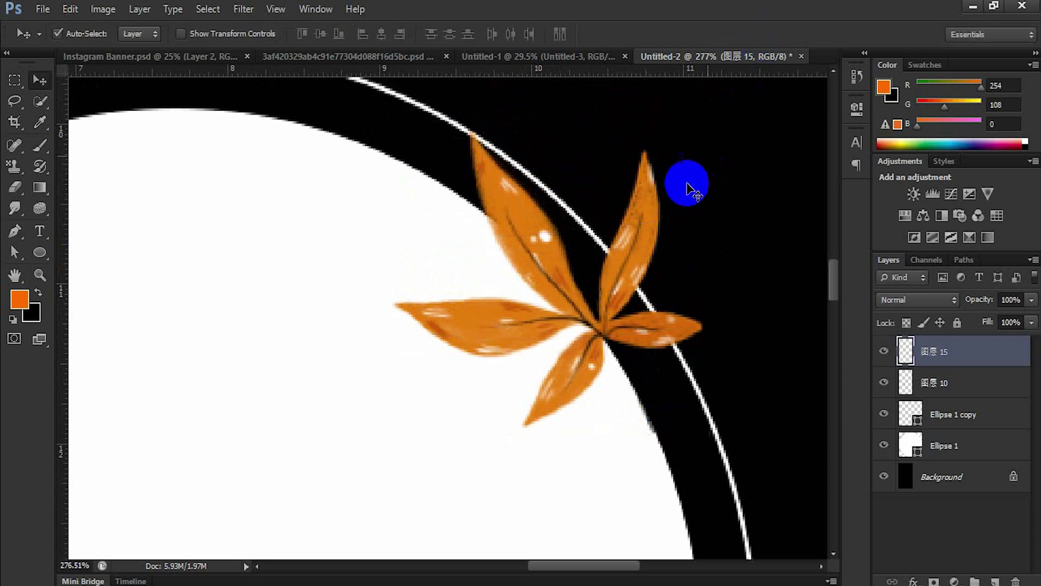
pyautogui.scroll(-3, 493, 287)
pyautogui.scroll(-3, 493, 287)
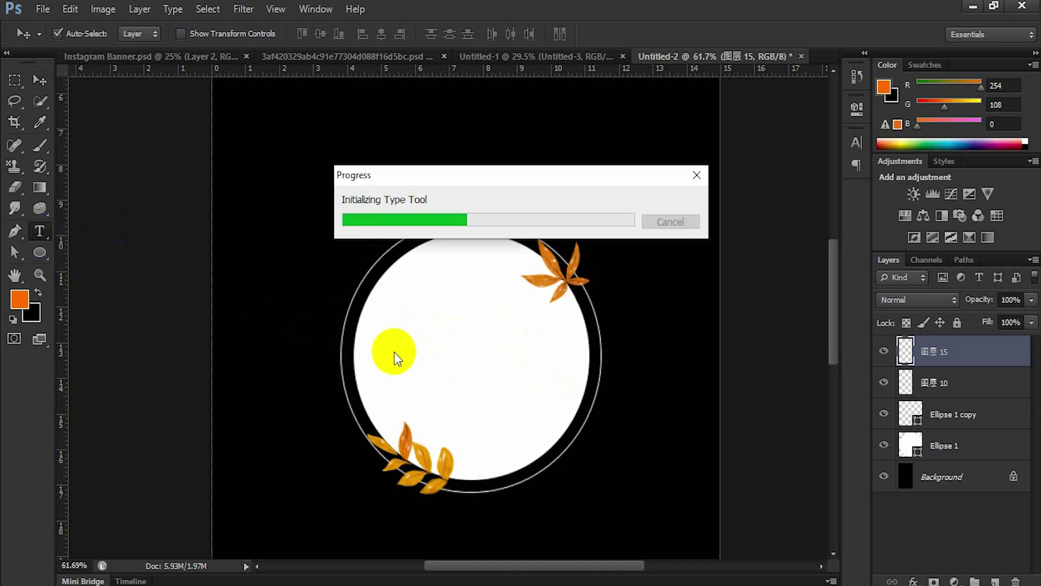
# Switch to the Type tool and choose Times New Roman as the font
pyautogui.click(475, 412)
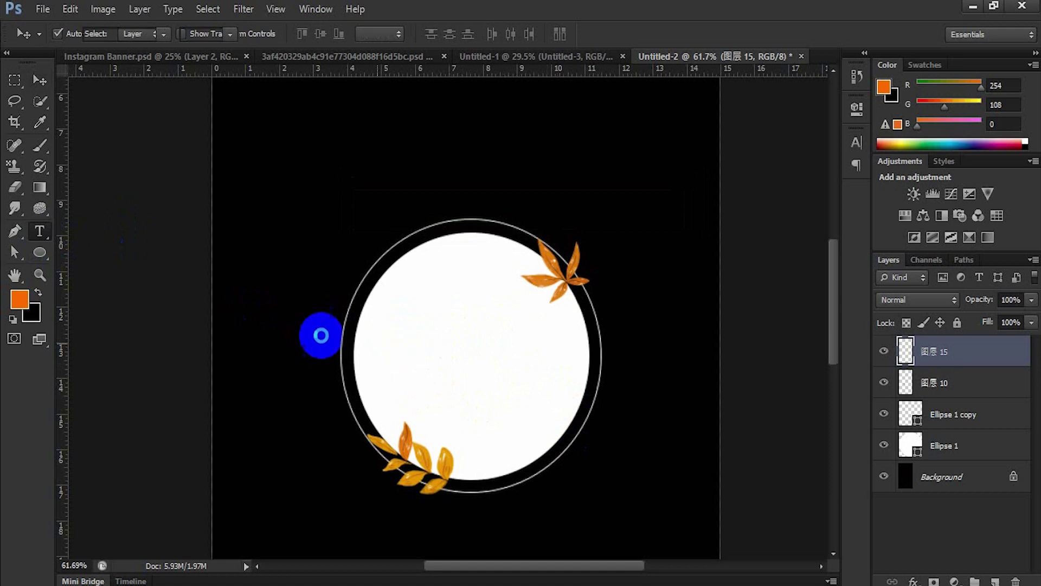
pyautogui.click(37, 230)
pyautogui.click(161, 39)
pyautogui.scroll(-1, 222, 408)
pyautogui.scroll(13, 223, 408)
pyautogui.scroll(-9, 223, 404)
pyautogui.scroll(-6, 208, 311)
pyautogui.scroll(-5, 207, 311)
pyautogui.scroll(-4, 207, 310)
pyautogui.scroll(-1, 208, 311)
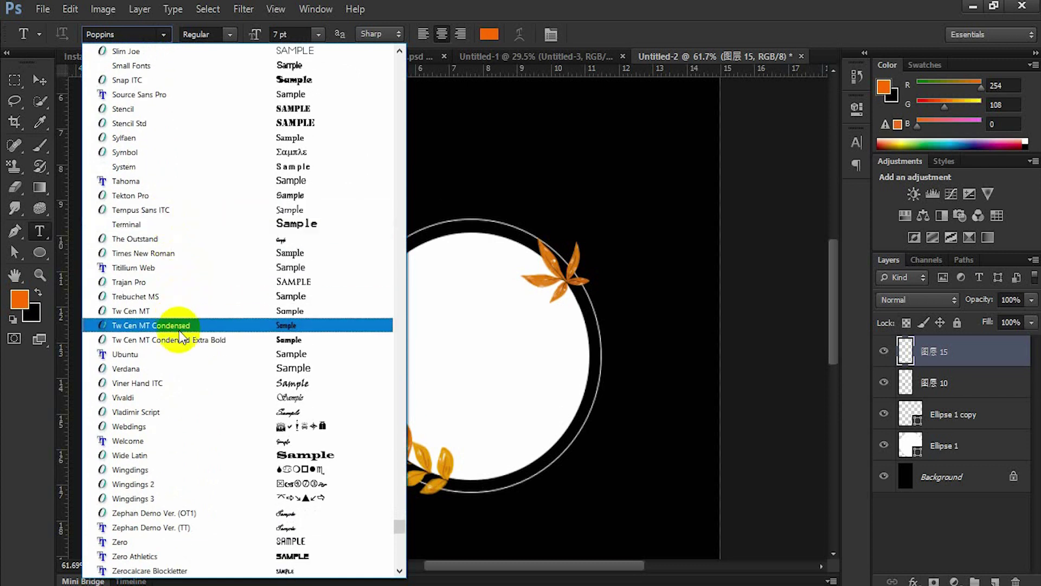
pyautogui.click(244, 253)
# Type FALL at 72 pt and move it to the centre of the circle
pyautogui.click(386, 338)
pyautogui.click(318, 35)
pyautogui.click(302, 301)
pyautogui.write('FALL')
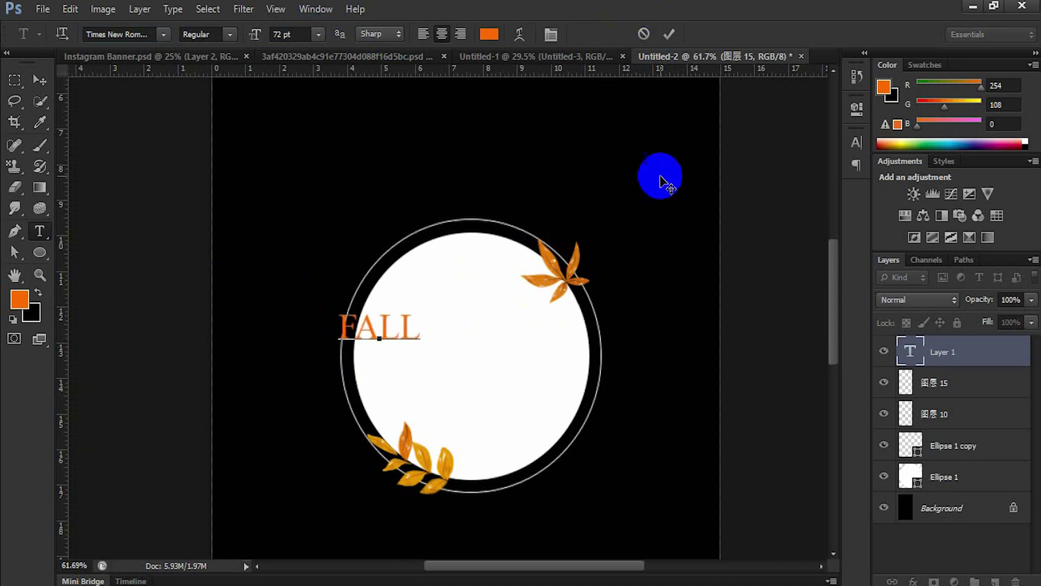
pyautogui.click(39, 80)
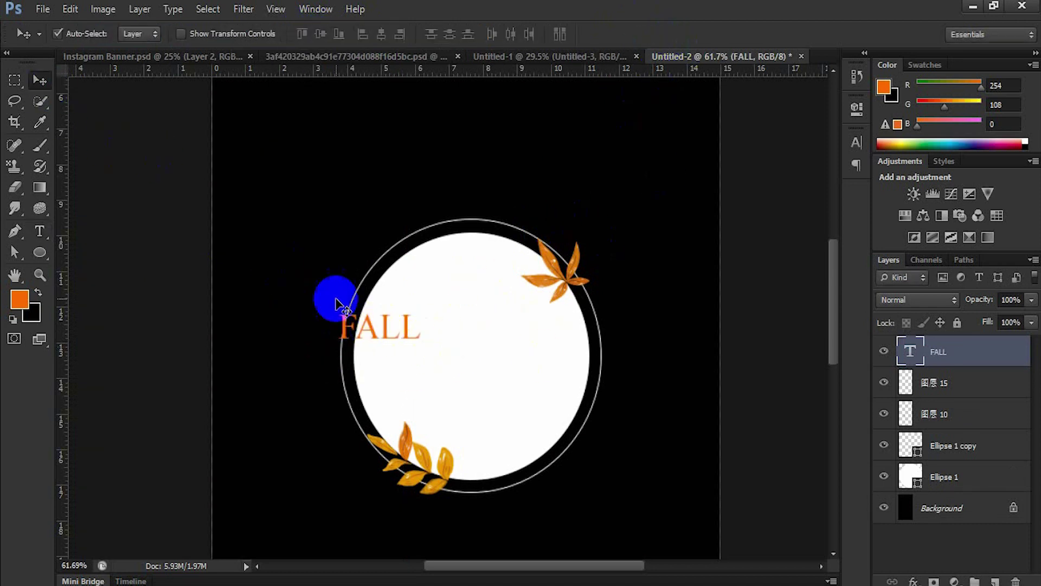
pyautogui.moveTo(417, 331); pyautogui.dragTo(503, 372)
pyautogui.scroll(2, 504, 374)
pyautogui.scroll(1, 508, 375)
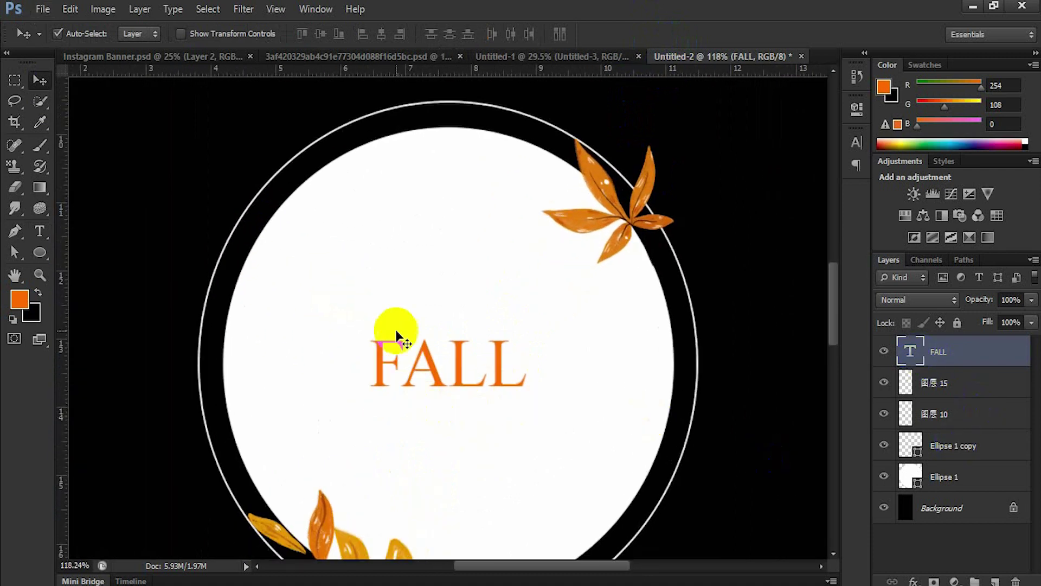
# Select the FALL text and preview different fonts on it
pyautogui.doubleClick(908, 353)
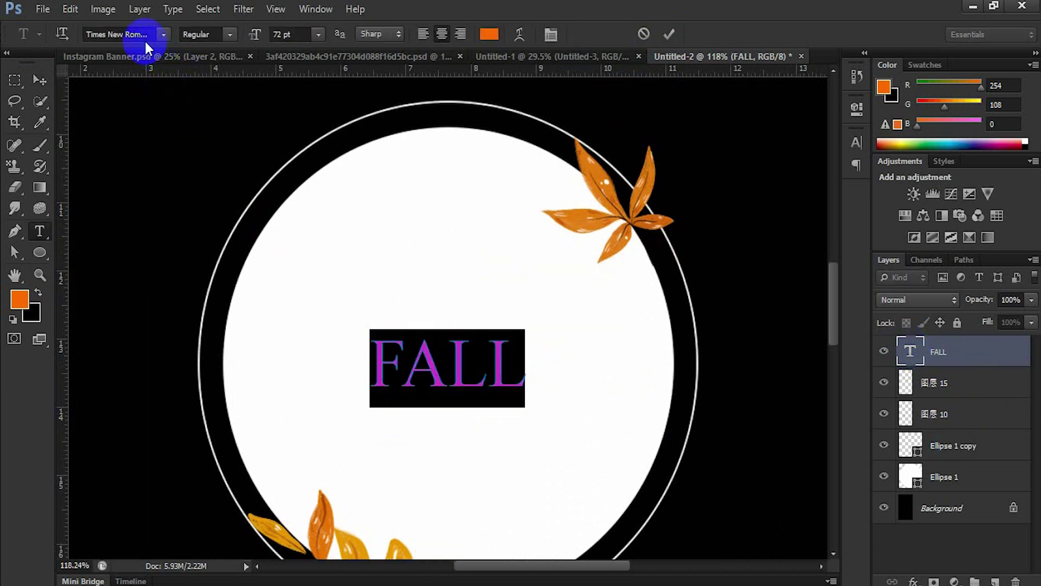
pyautogui.click(227, 38)
pyautogui.click(226, 39)
pyautogui.click(139, 33)
pyautogui.click(136, 29)
pyautogui.press('Down')
pyautogui.press('Up')
pyautogui.press('Down')
# Set FALL to bold Trajan Pro, then enlarge it to 128 pt
pyautogui.click(230, 35)
pyautogui.click(217, 58)
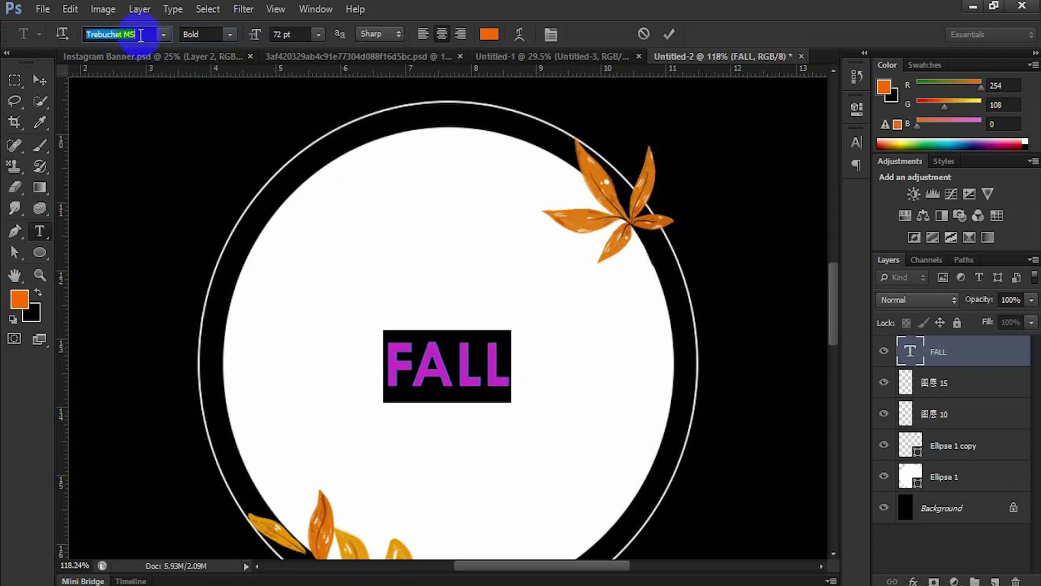
pyautogui.press('Up')
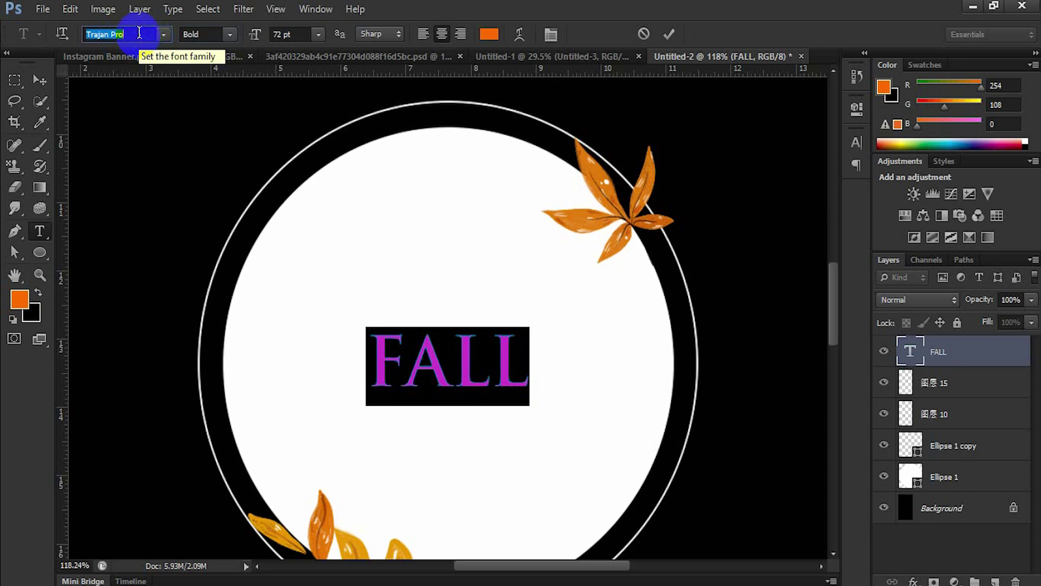
pyautogui.click(669, 35)
pyautogui.press('v')
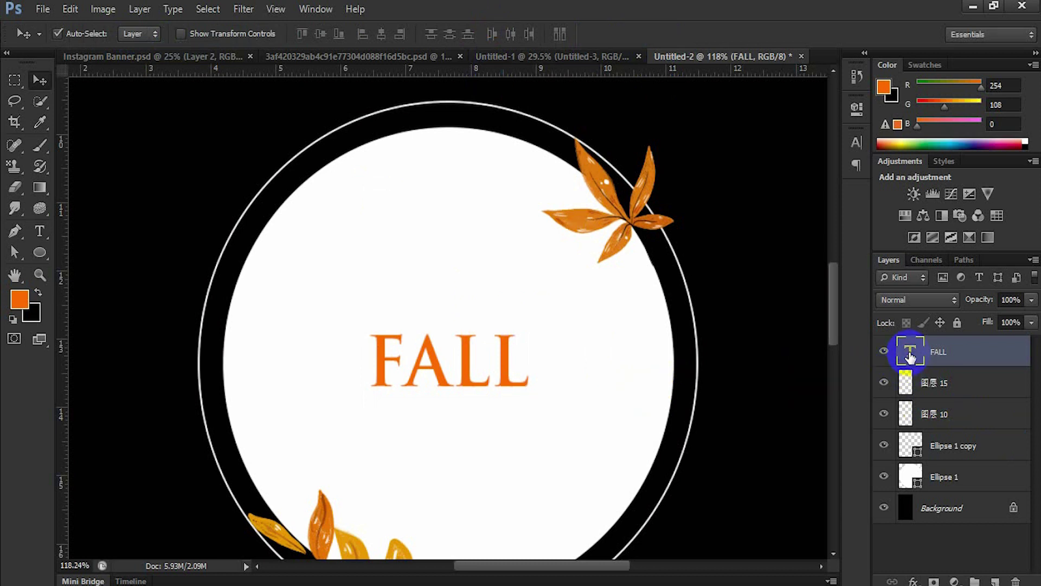
pyautogui.doubleClick(487, 331)
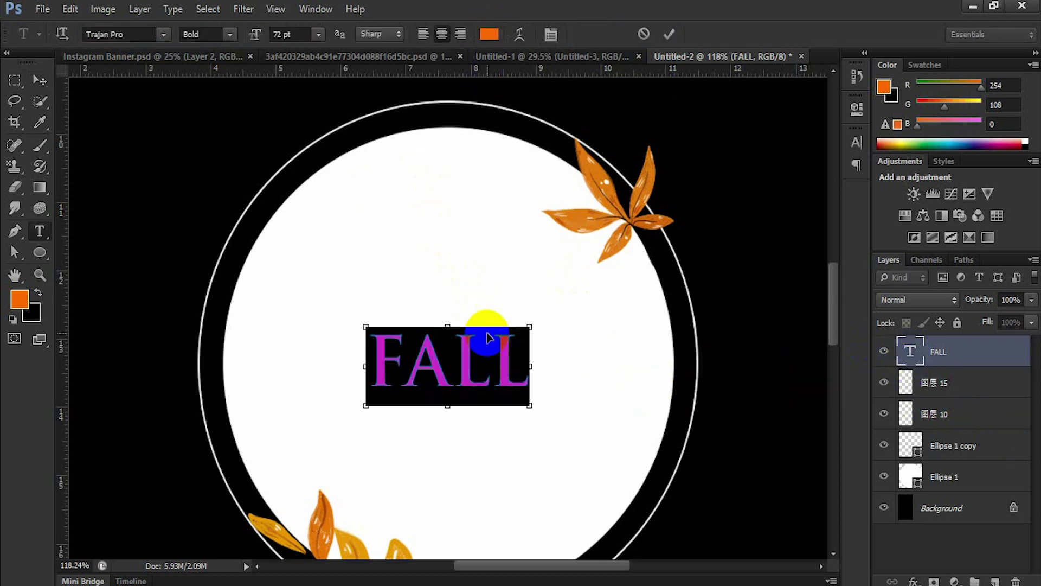
pyautogui.hotkey('ctrl', 'shift', '.')
pyautogui.hotkey('ctrl', 'shift', '.')
pyautogui.hotkey('ctrl', 'shift', '.')
pyautogui.hotkey('ctrl', 'shift', '.')
pyautogui.hotkey('ctrl', 'shift', '.')
pyautogui.hotkey('ctrl', 'shift', '.')
pyautogui.hotkey('ctrl', 'shift', '.')
pyautogui.hotkey('ctrl', 'shift', '.')
pyautogui.hotkey('ctrl', 'shift', '.')
pyautogui.hotkey('ctrl', 'shift', '.')
pyautogui.hotkey('ctrl', 'shift', '.')
pyautogui.hotkey('ctrl', 'shift', '.')
pyautogui.hotkey('ctrl', 'shift', '.')
pyautogui.hotkey('ctrl', 'shift', '.')
pyautogui.hotkey('ctrl', 'shift', '.')
pyautogui.hotkey('ctrl', 'shift', '.')
pyautogui.hotkey('ctrl', 'shift', '.')
pyautogui.hotkey('ctrl', 'shift', '.')
pyautogui.hotkey('ctrl', 'shift', '.')
pyautogui.hotkey('ctrl', 'shift', '.')
pyautogui.hotkey('ctrl', 'shift', '.')
pyautogui.hotkey('ctrl', 'shift', '.')
pyautogui.hotkey('ctrl', 'shift', '.')
pyautogui.hotkey('ctrl', 'shift', '.')
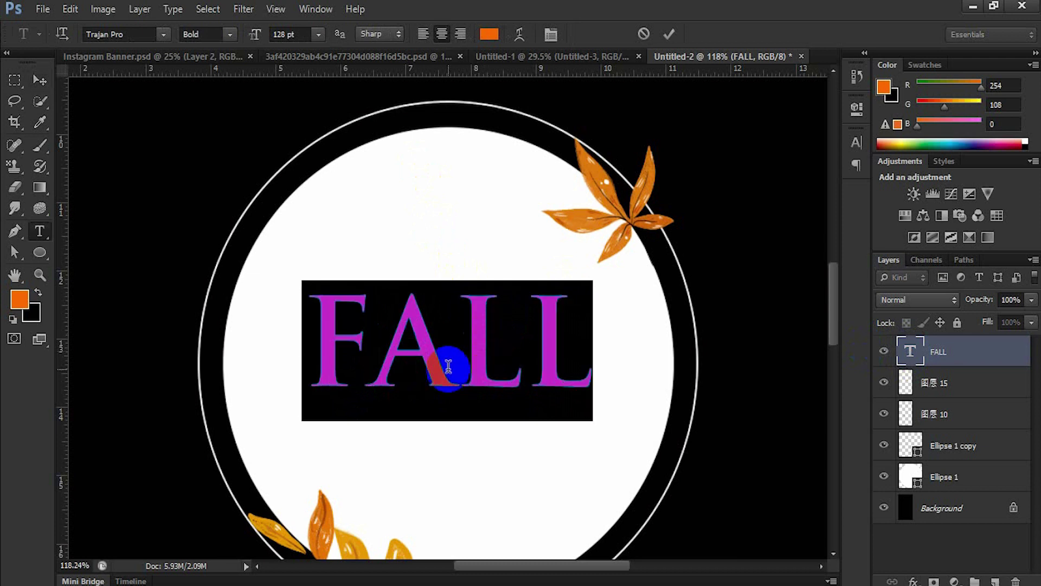
# Enlarge FALL to about 132% and vertically centre it with the white circle
pyautogui.click(680, 70)
pyautogui.press('v')
pyautogui.hotkey('ctrl', 't')
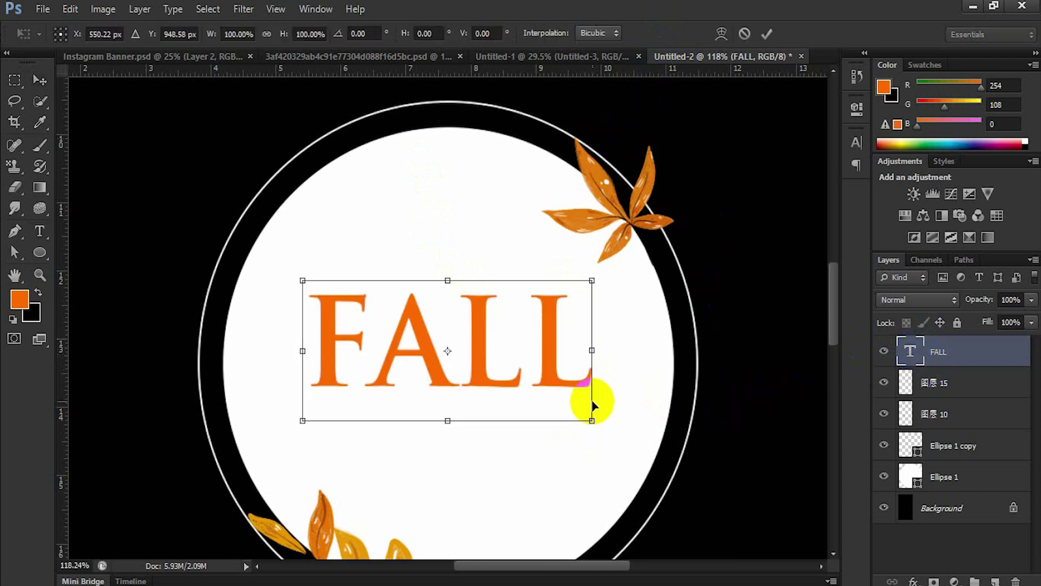
pyautogui.moveTo(593, 421); pyautogui.dragTo(640, 443)
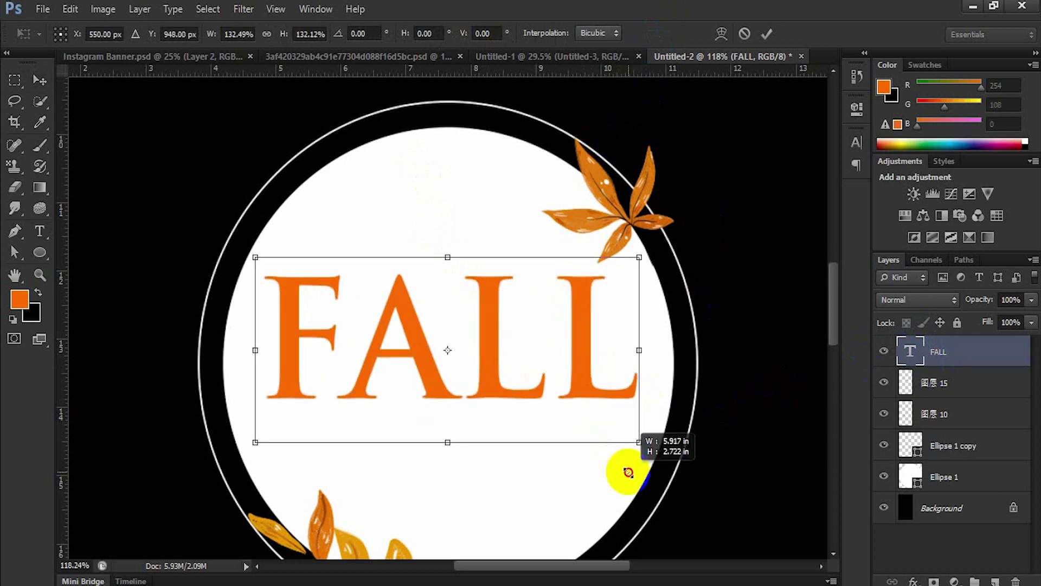
pyautogui.click(767, 35)
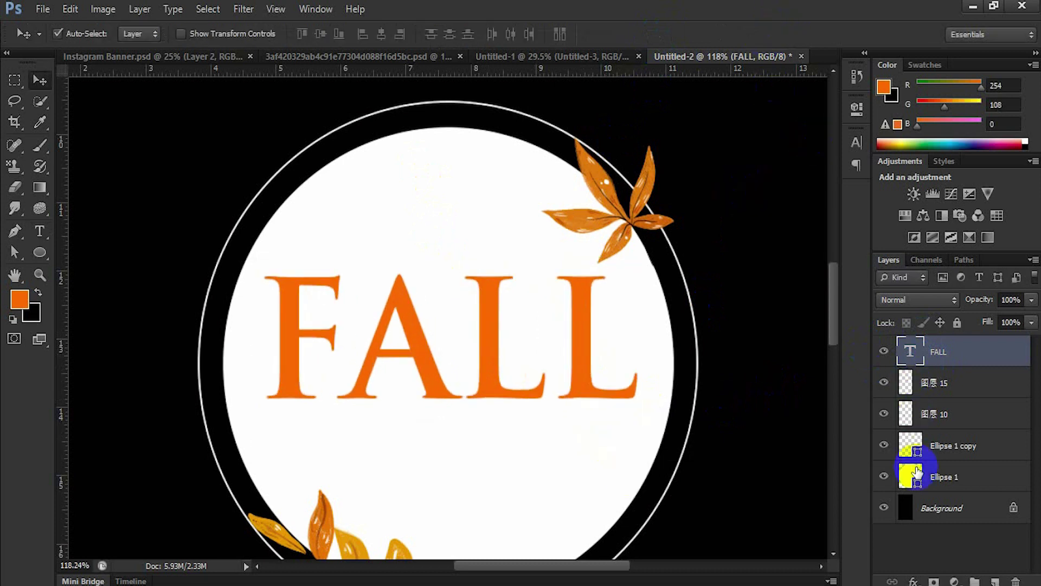
pyautogui.keyDown('ctrl'); pyautogui.click(958, 481); pyautogui.keyUp('ctrl')
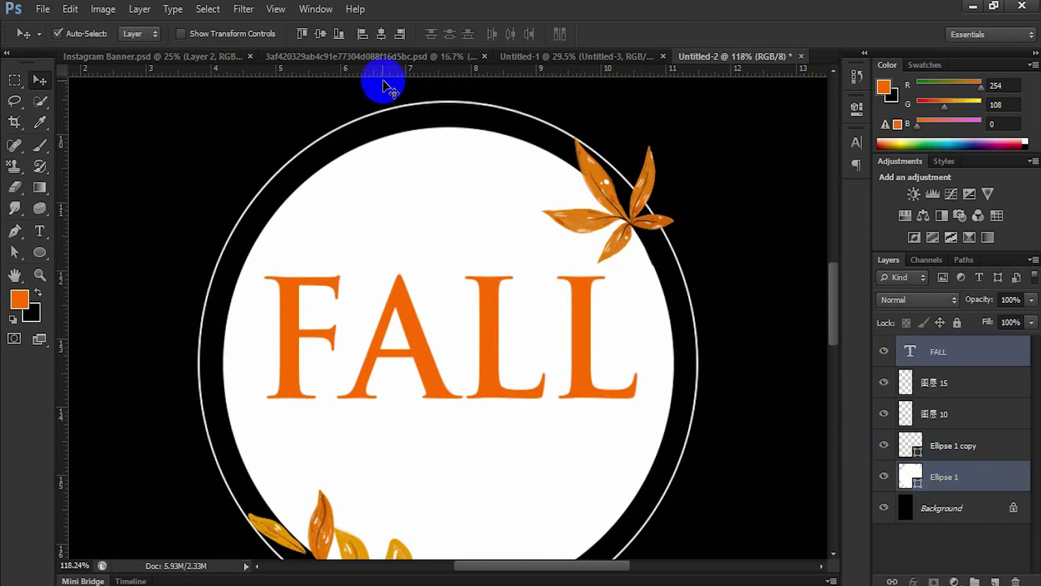
pyautogui.click(320, 33)
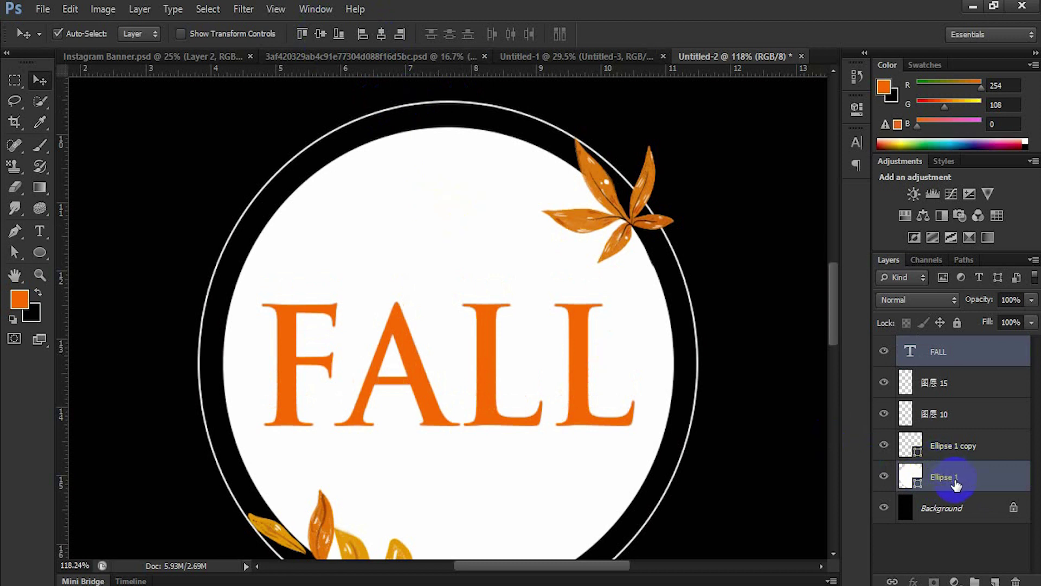
# Fine-tune the FALL font size in the Type options bar
pyautogui.click(914, 352)
pyautogui.doubleClick(914, 353)
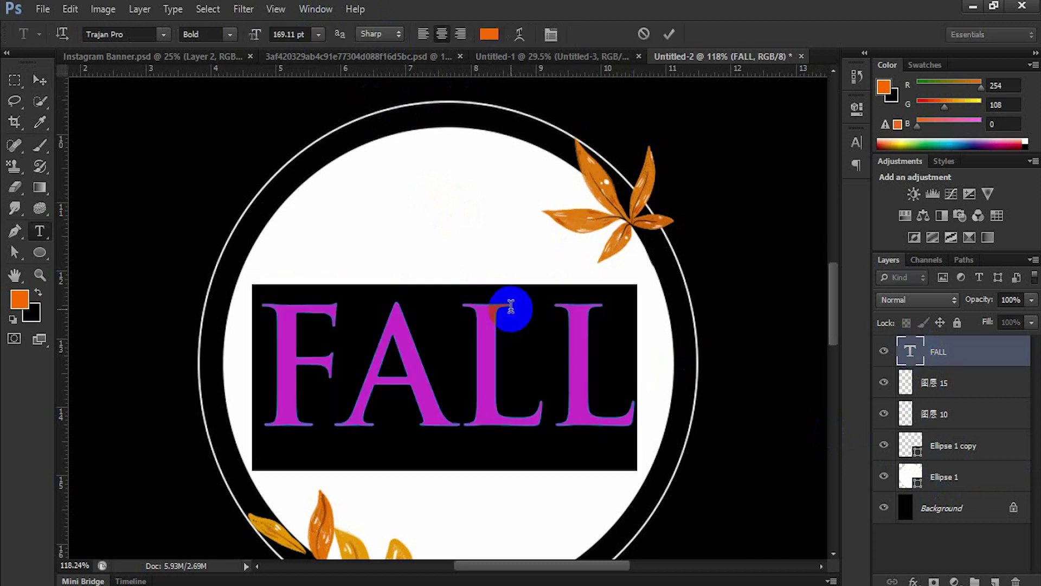
pyautogui.scroll(2, 299, 38)
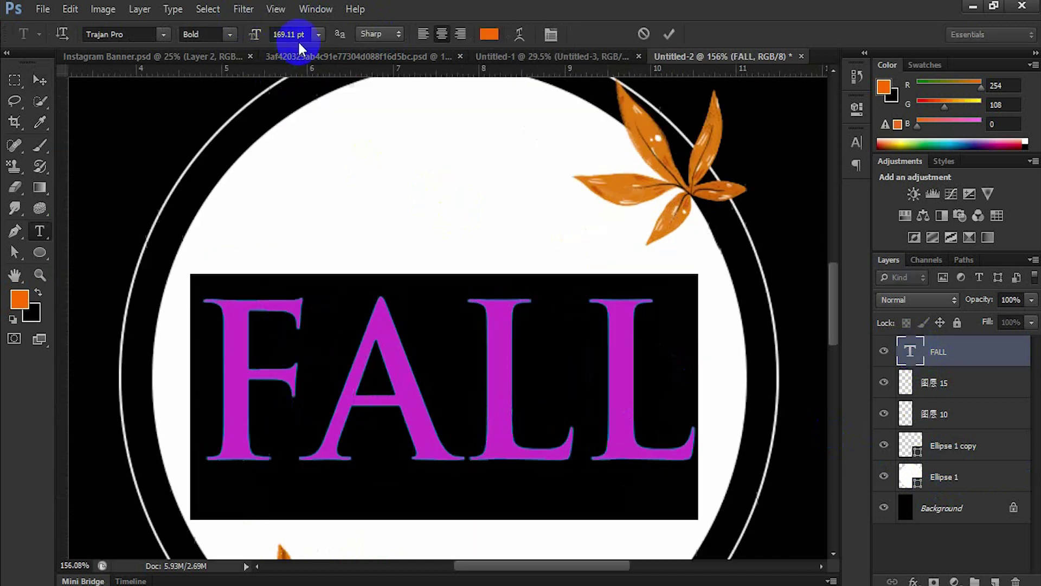
pyautogui.scroll(-2, 299, 37)
pyautogui.click(307, 34)
pyautogui.press('Up')
pyautogui.press('Up')
pyautogui.press('Up')
pyautogui.press('Up')
pyautogui.press('Return')
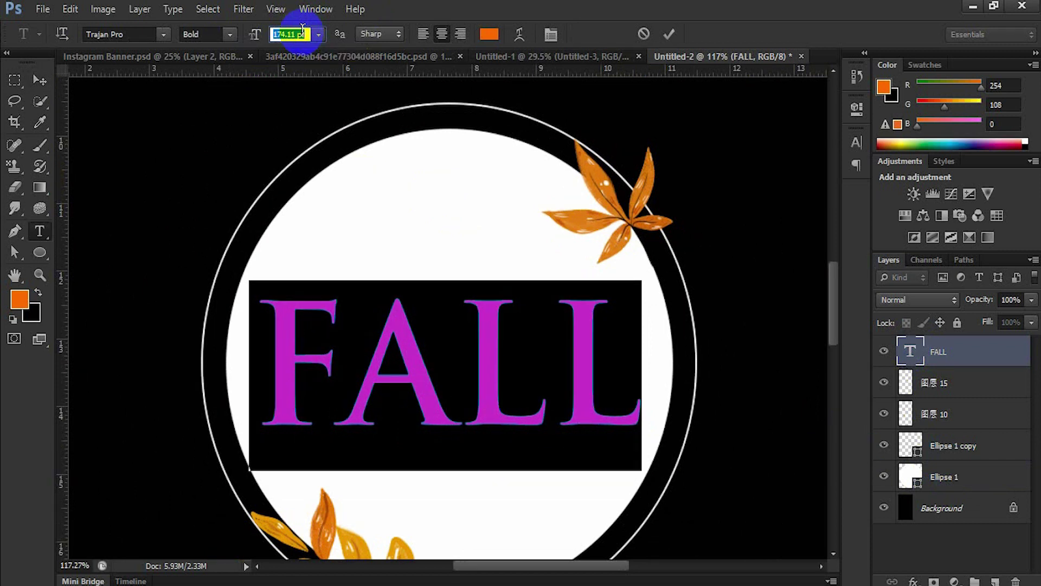
pyautogui.press('Down')
pyautogui.press('Down')
pyautogui.press('Down')
pyautogui.press('Down')
pyautogui.press('Down')
pyautogui.press('Down')
pyautogui.press('Down')
pyautogui.press('Down')
pyautogui.press('Down')
pyautogui.press('Down')
pyautogui.press('Down')
pyautogui.press('Down')
pyautogui.press('Down')
pyautogui.press('Down')
pyautogui.press('Down')
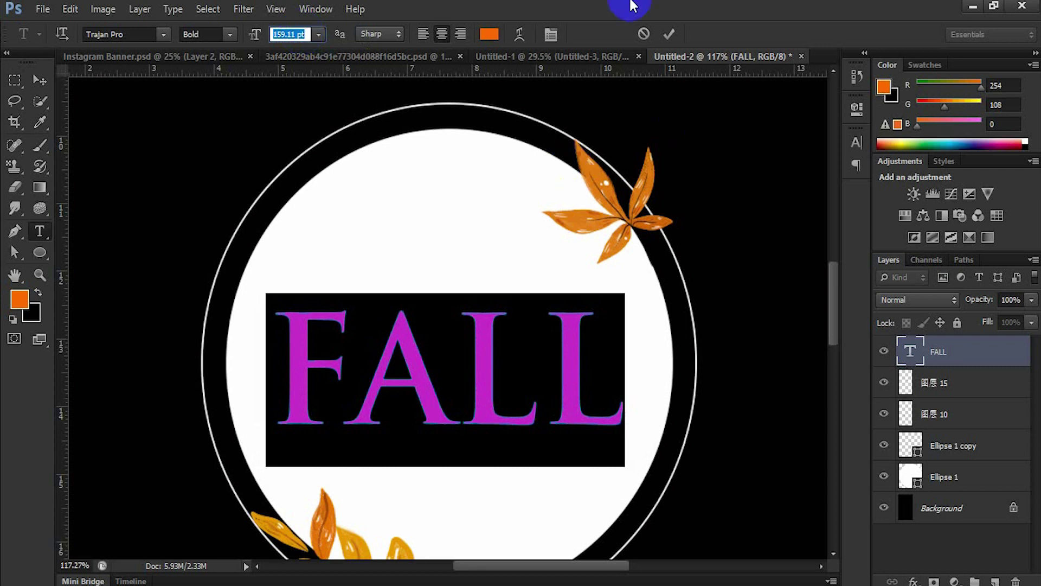
pyautogui.click(669, 34)
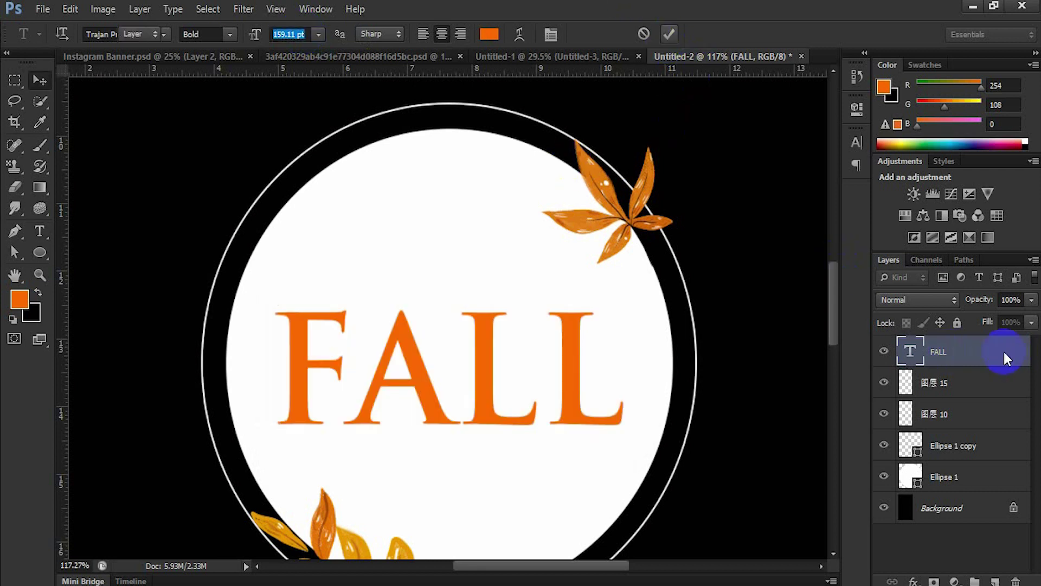
pyautogui.press('v')
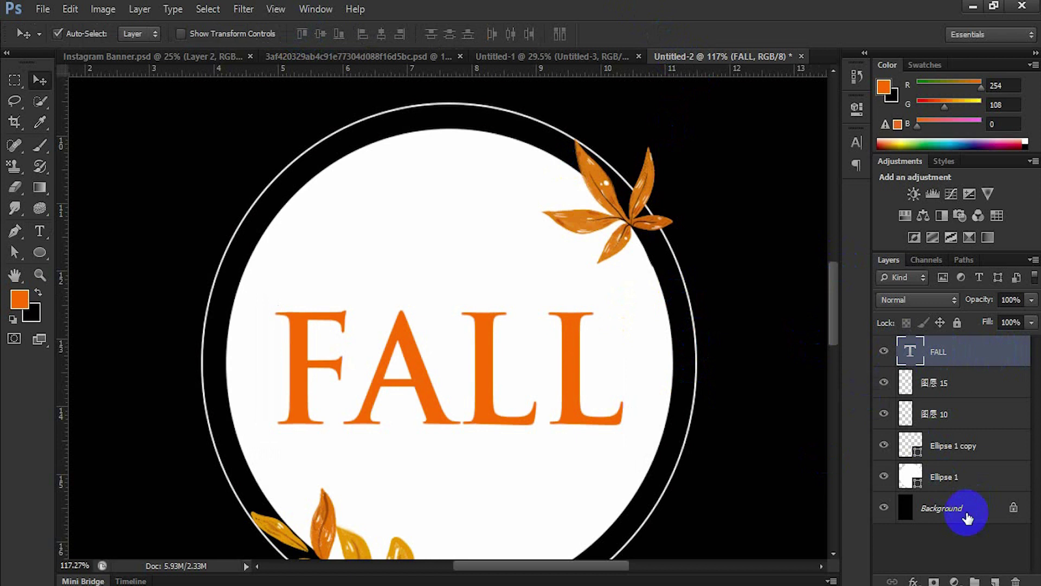
# Re-align FALL's vertical centre to the circle and reselect the FALL layer
pyautogui.keyDown('ctrl'); pyautogui.click(950, 479); pyautogui.keyUp('ctrl')
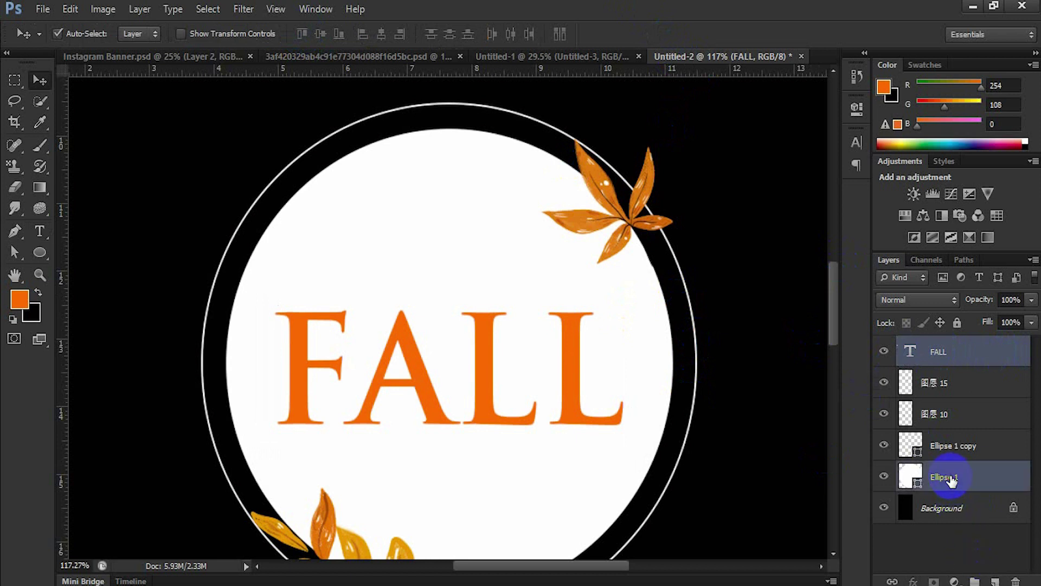
pyautogui.click(321, 35)
pyautogui.scroll(-1, 482, 290)
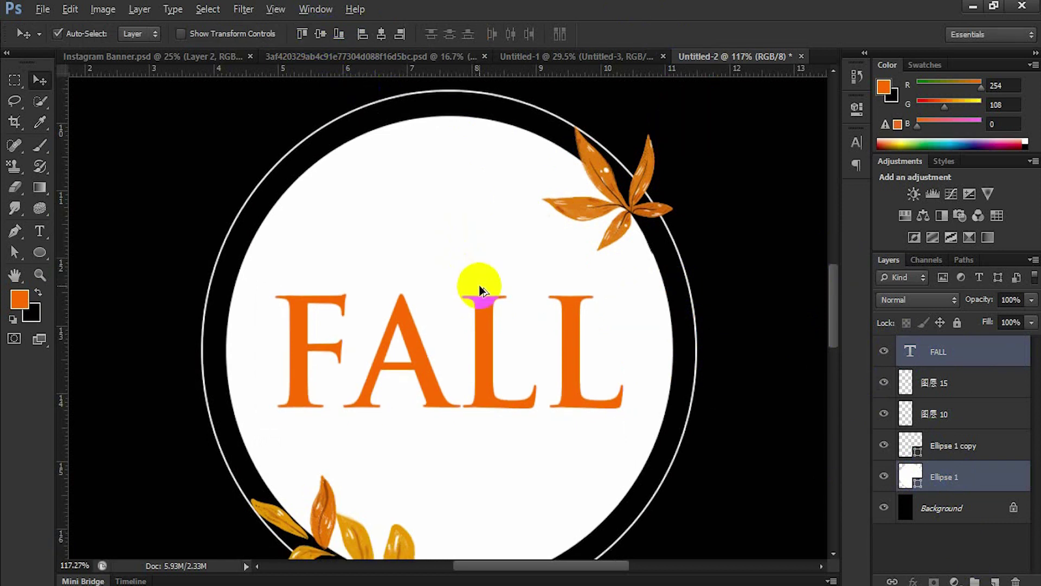
pyautogui.scroll(-1, 481, 290)
pyautogui.scroll(-1, 480, 287)
pyautogui.scroll(-1, 482, 304)
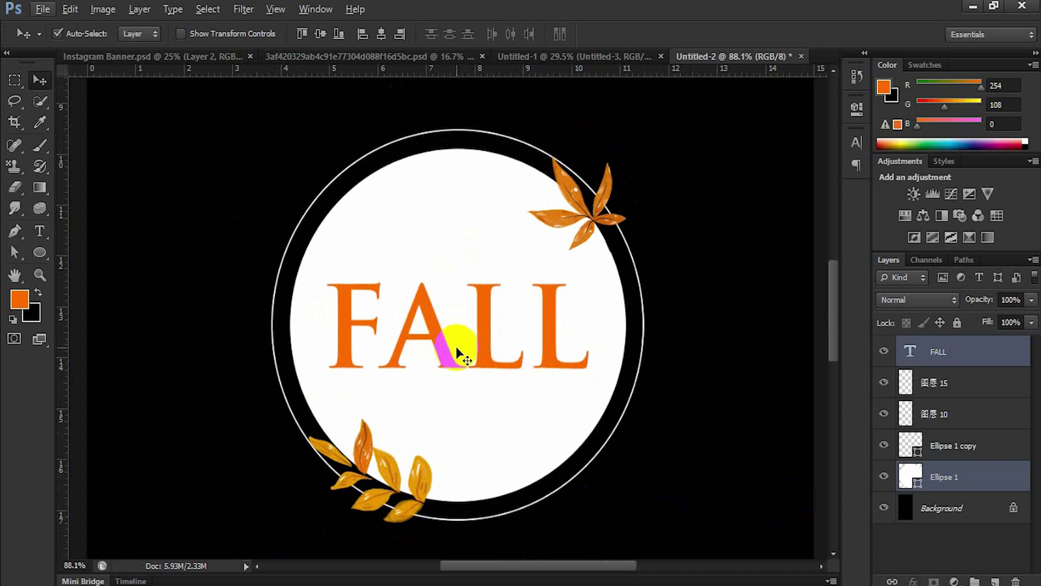
pyautogui.click(944, 363)
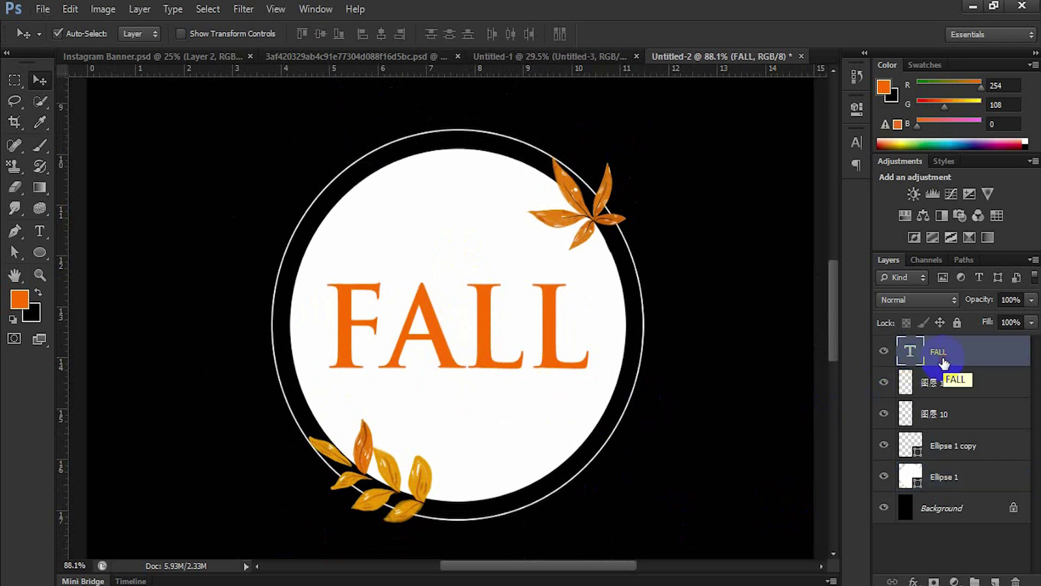
# Place the shutterstock autumn leaves photo, scale it over FALL, and clip it to the text
pyautogui.click(41, 10)
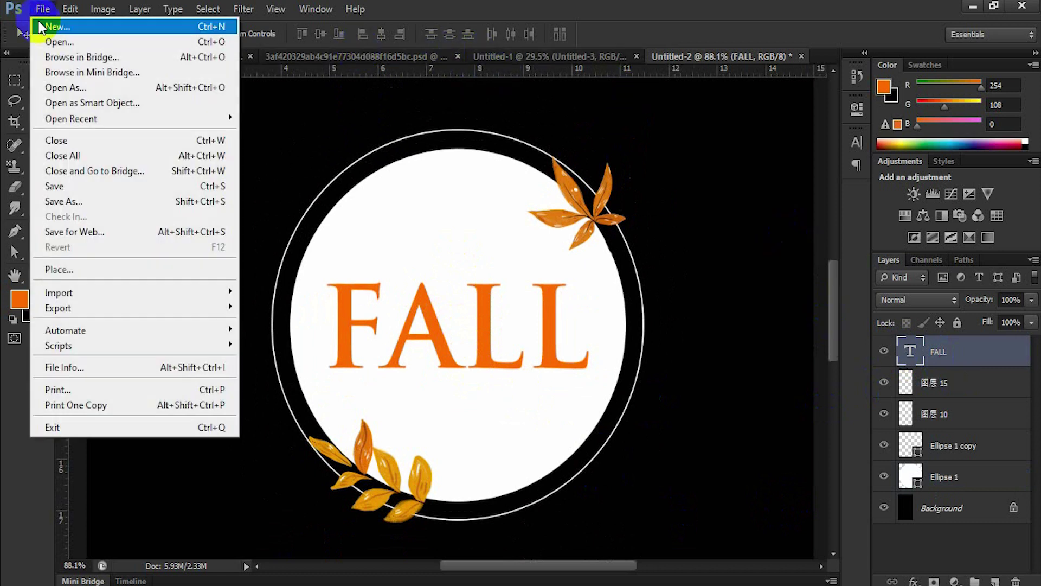
pyautogui.click(103, 271)
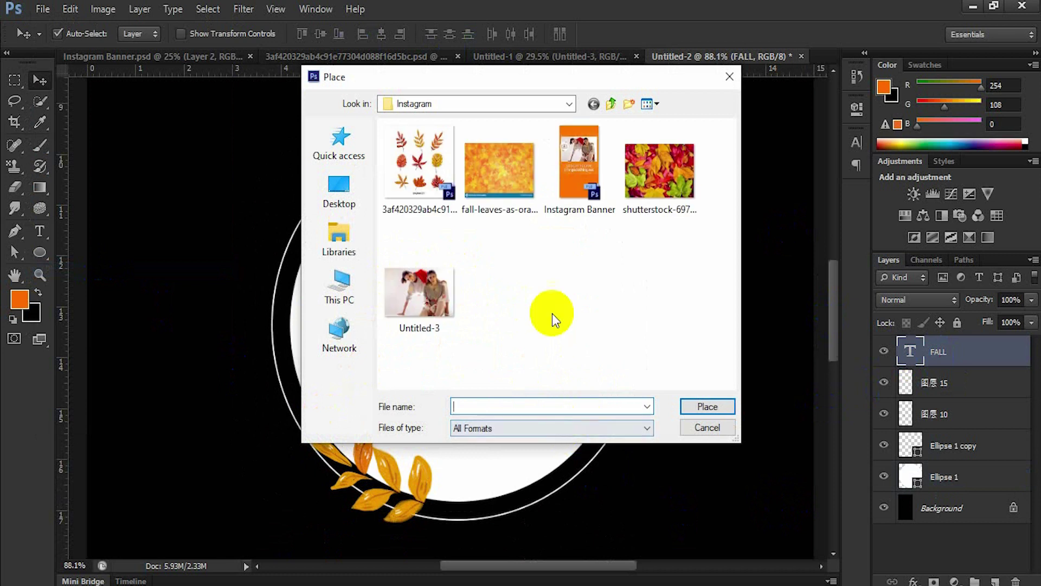
pyautogui.click(660, 171)
pyautogui.click(707, 406)
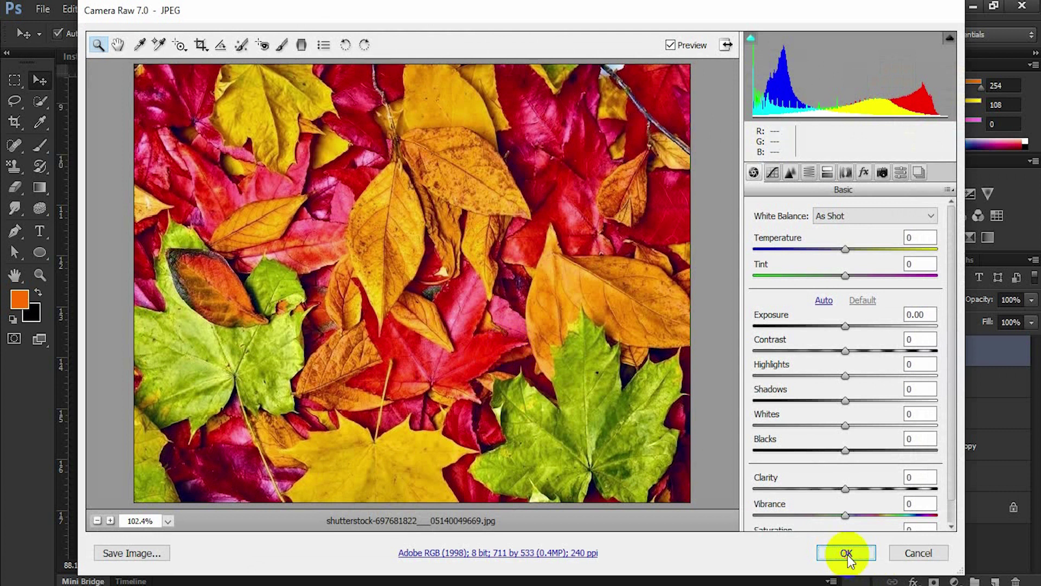
pyautogui.click(848, 555)
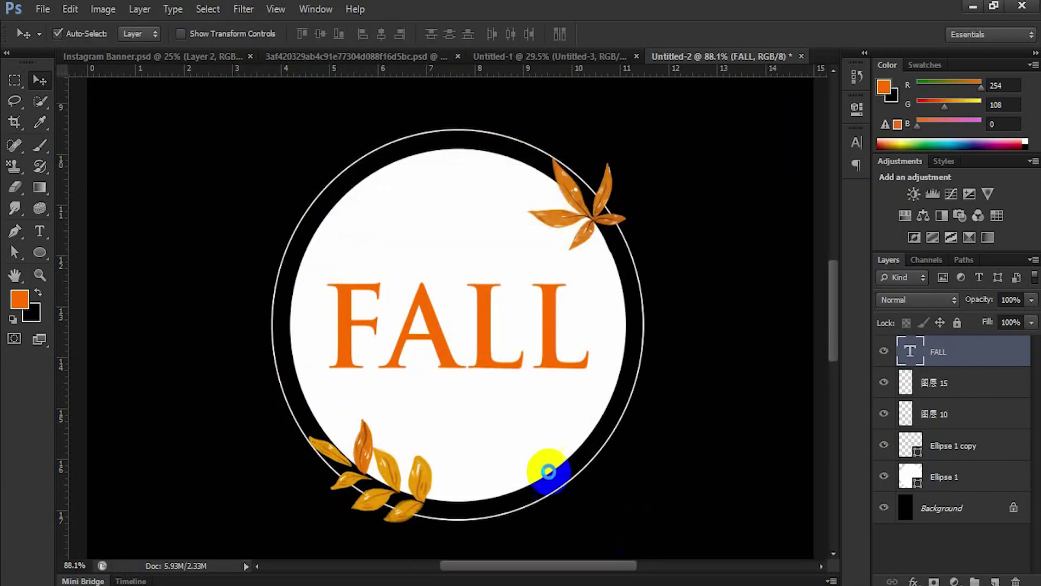
pyautogui.moveTo(520, 375); pyautogui.dragTo(618, 450)
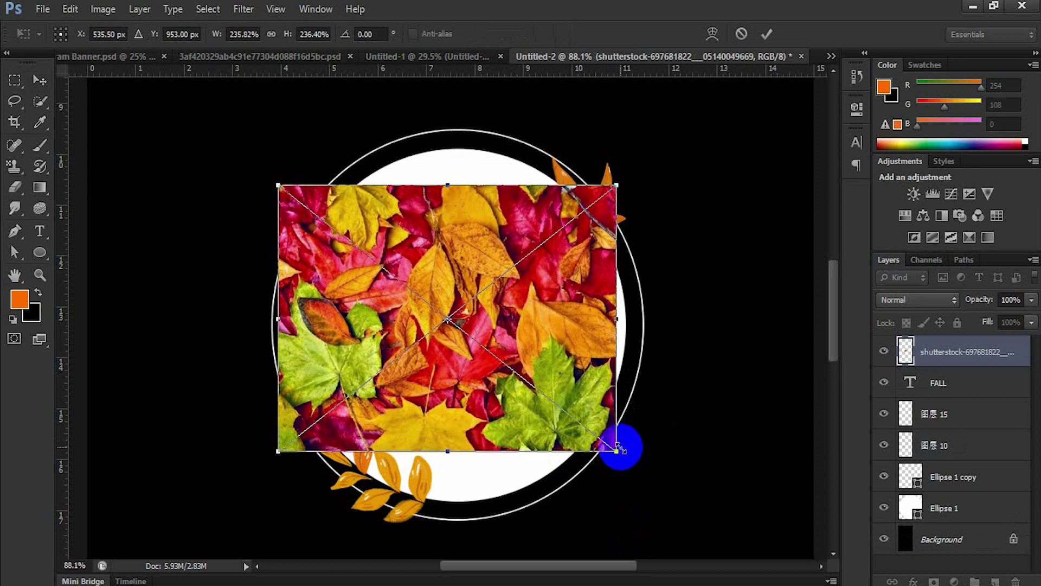
pyautogui.click(766, 33)
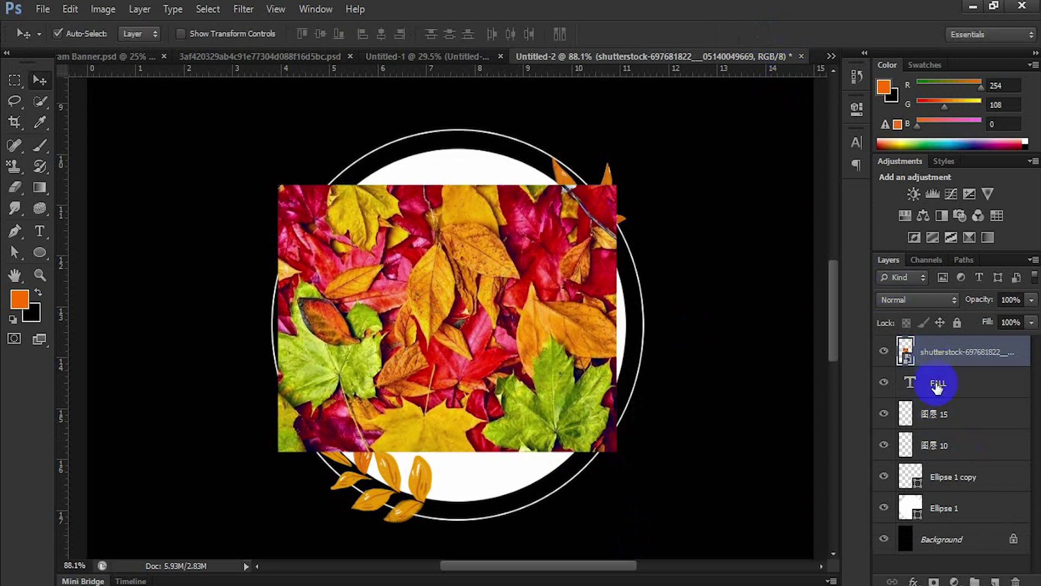
pyautogui.rightClick(951, 358)
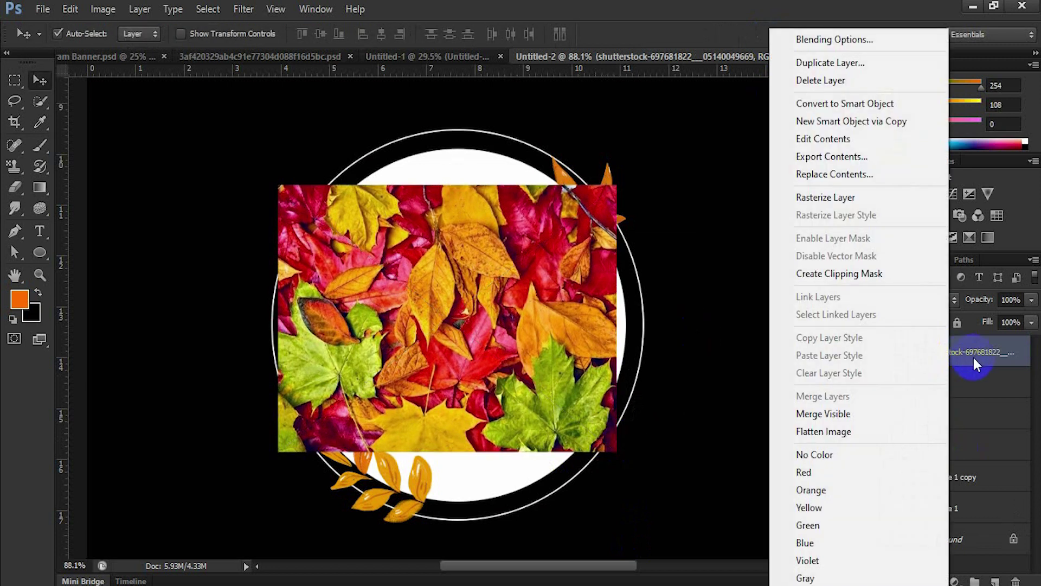
pyautogui.click(893, 274)
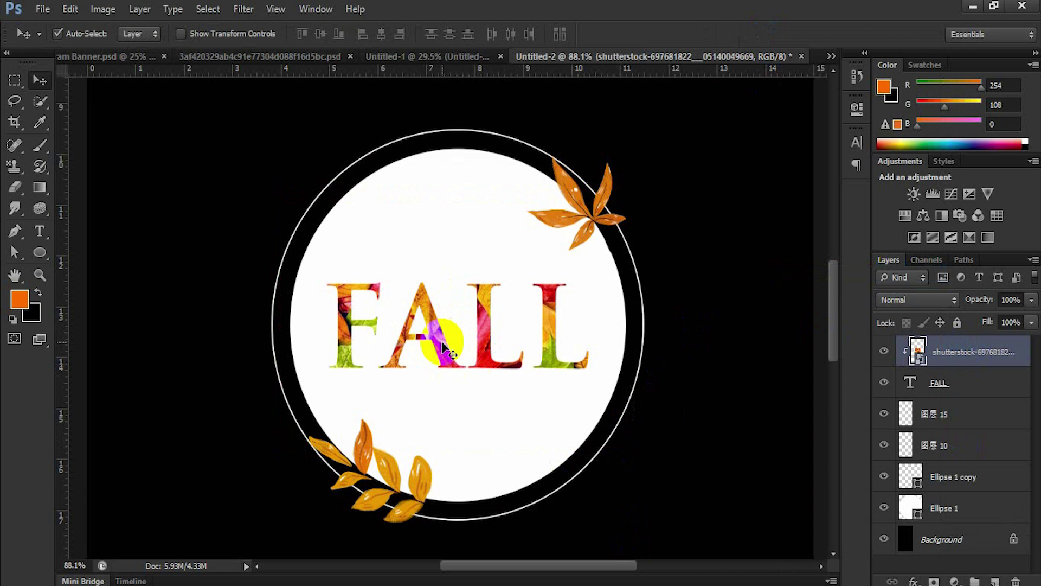
# Drag the red leaf (layer 19) into the FALL design and release its clipping mask
pyautogui.click(300, 57)
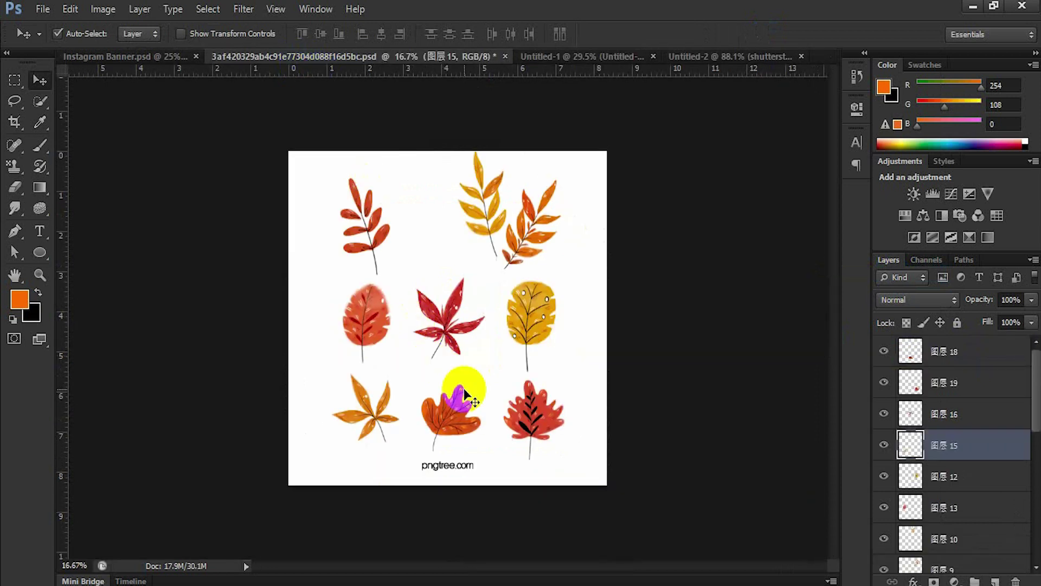
pyautogui.click(529, 415)
pyautogui.moveTo(529, 416)
pyautogui.mouseDown()
pyautogui.moveTo(700, 60)
pyautogui.moveTo(567, 251)
pyautogui.mouseUp()
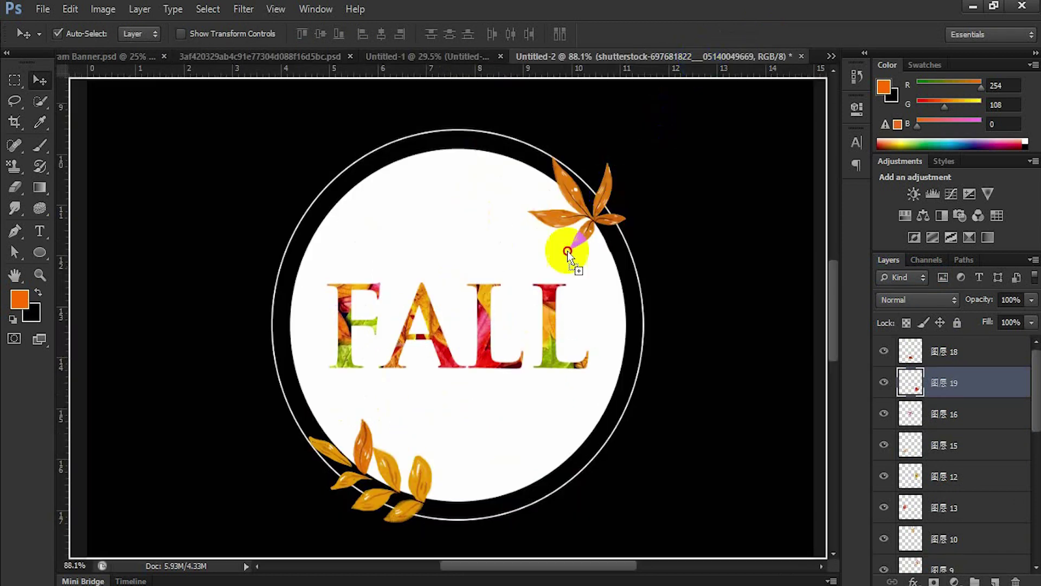
pyautogui.moveTo(453, 337); pyautogui.dragTo(450, 353)
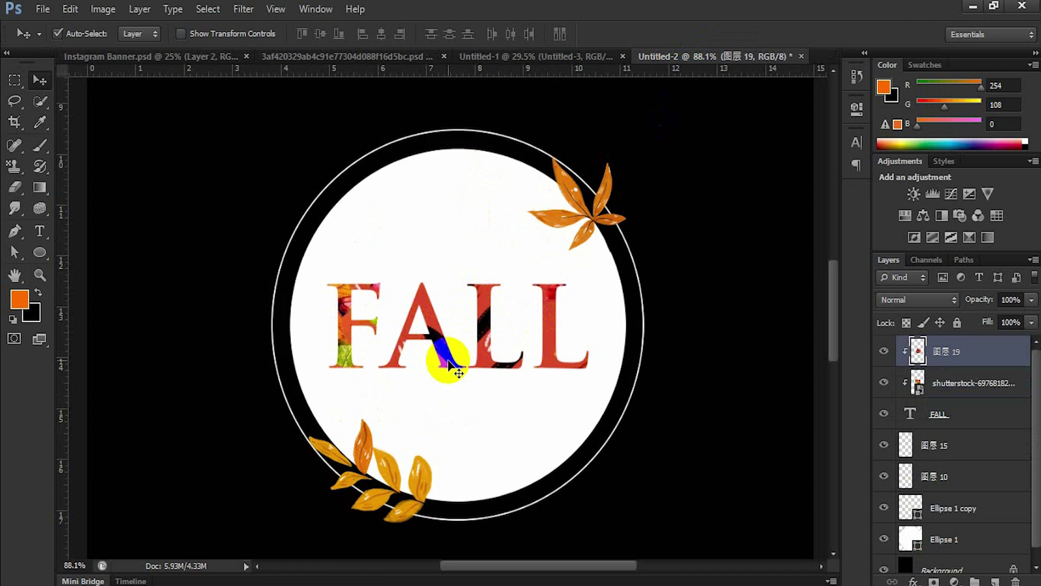
pyautogui.keyDown('alt'); pyautogui.click(959, 361); pyautogui.keyUp('alt')
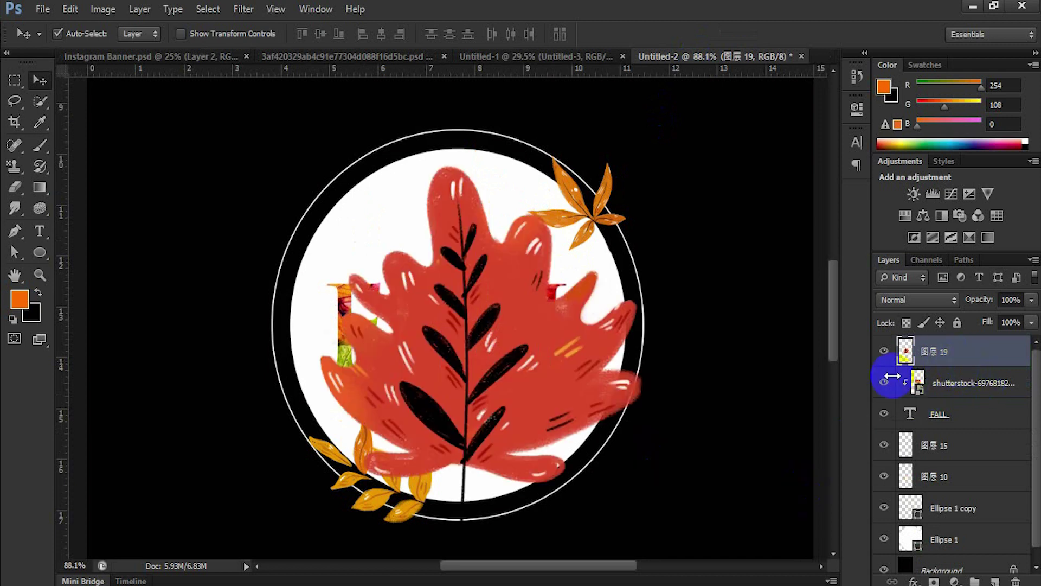
# Shrink the red leaf to about 11% onto the A of FALL and rotate it slightly
pyautogui.hotkey('ctrl', 't')
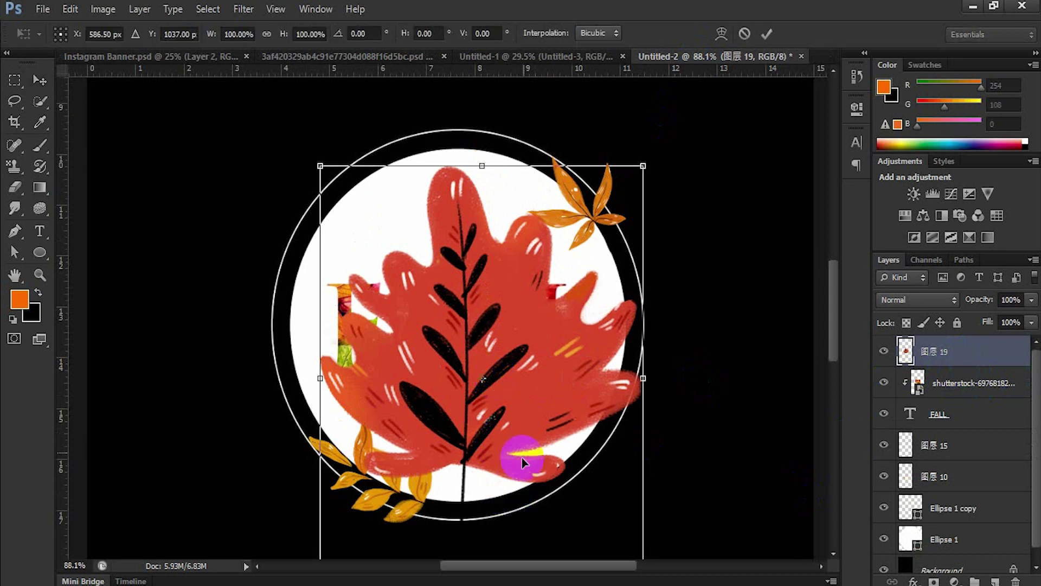
pyautogui.scroll(-1, 523, 462)
pyautogui.scroll(-1, 548, 489)
pyautogui.moveTo(600, 536)
pyautogui.mouseDown()
pyautogui.moveTo(542, 432)
pyautogui.moveTo(469, 356)
pyautogui.moveTo(491, 379)
pyautogui.moveTo(483, 351)
pyautogui.mouseUp()
pyautogui.scroll(5, 542, 429)
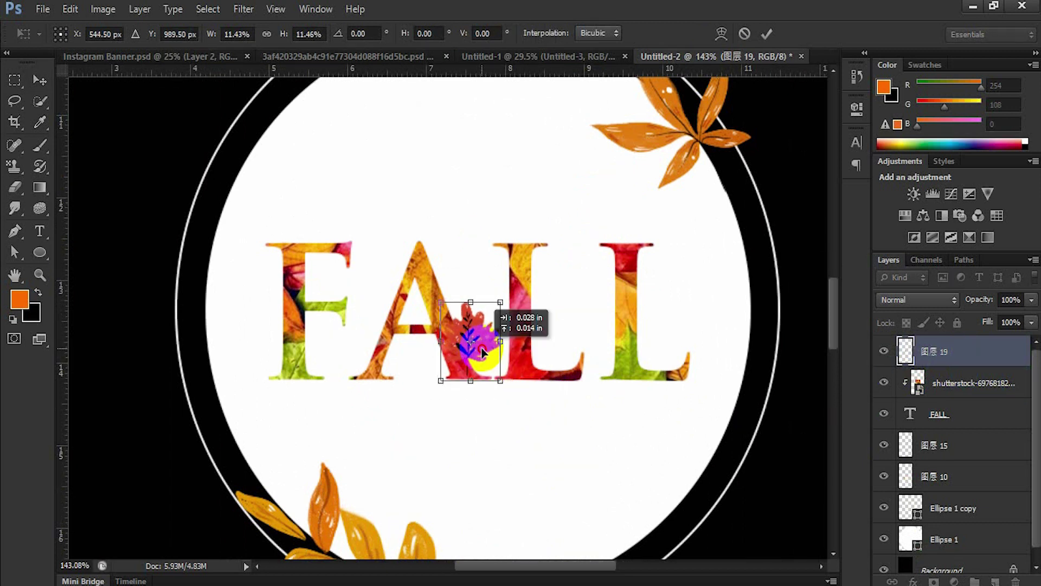
pyautogui.moveTo(570, 341); pyautogui.dragTo(464, 358)
# Commit the rotation and move the leaf layer beneath the FALL text layer
pyautogui.click(764, 35)
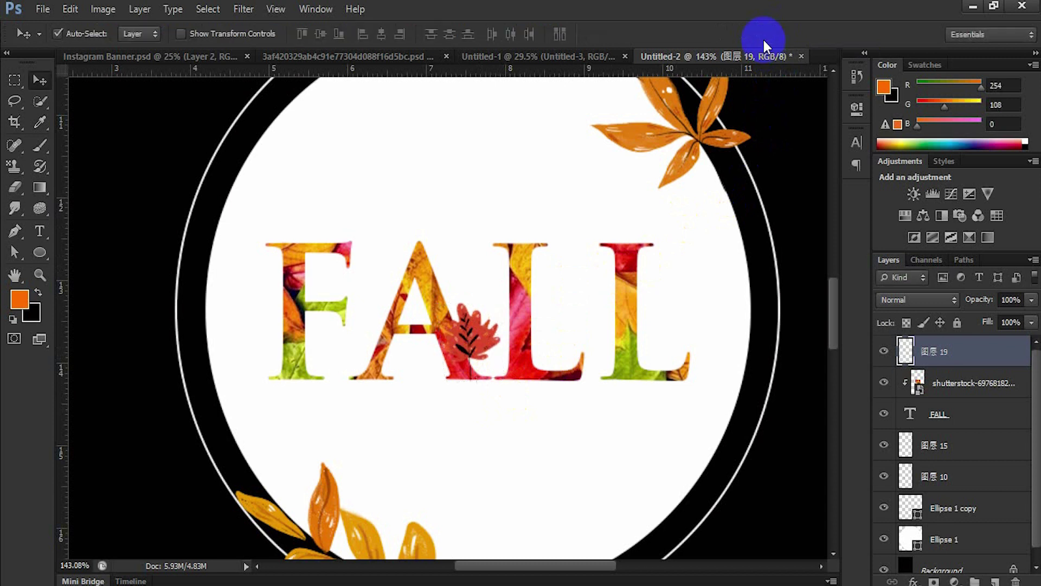
pyautogui.click(1001, 357)
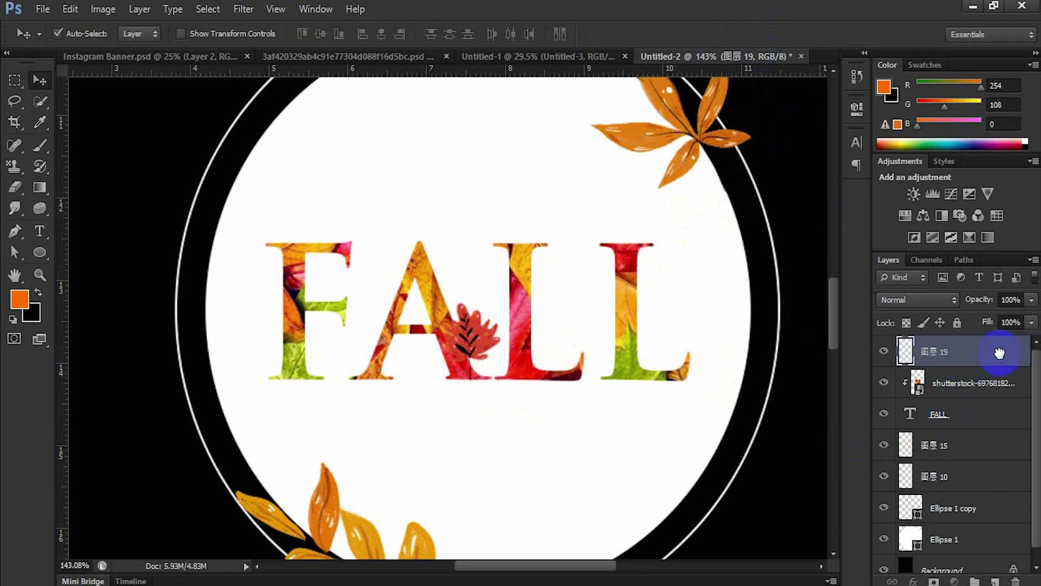
pyautogui.moveTo(1000, 353); pyautogui.dragTo(999, 430)
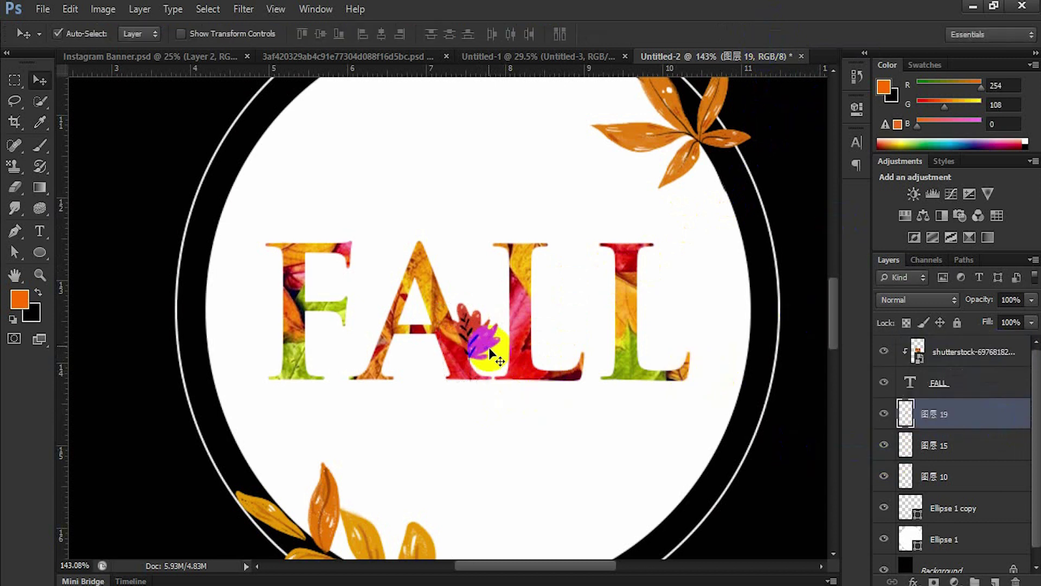
pyautogui.moveTo(476, 346); pyautogui.dragTo(477, 342)
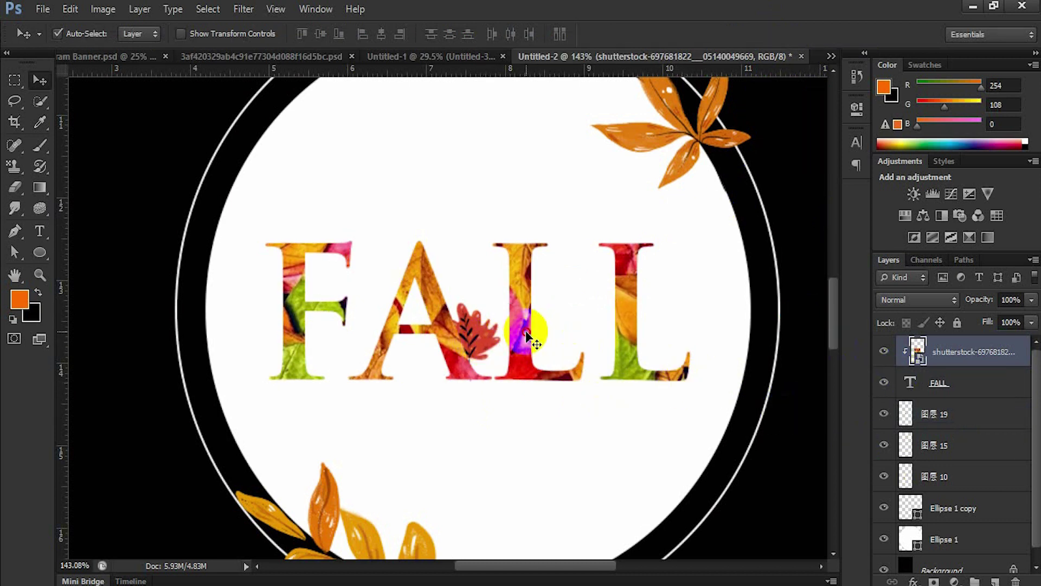
pyautogui.click(970, 414)
pyautogui.moveTo(485, 339); pyautogui.dragTo(485, 350)
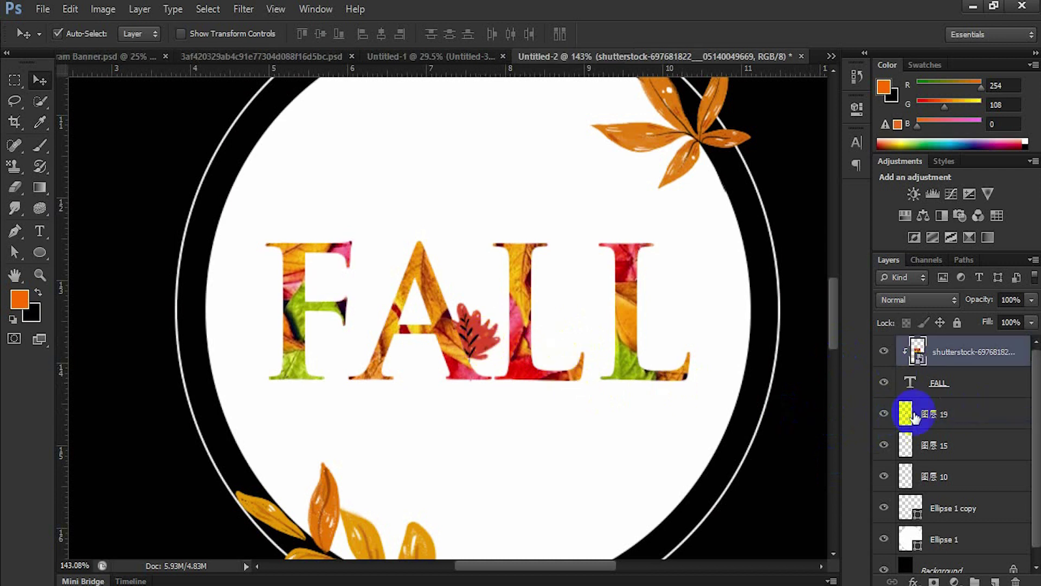
# Temporarily hide the texture and FALL layers to select the small leaf
pyautogui.click(939, 415)
pyautogui.click(474, 345)
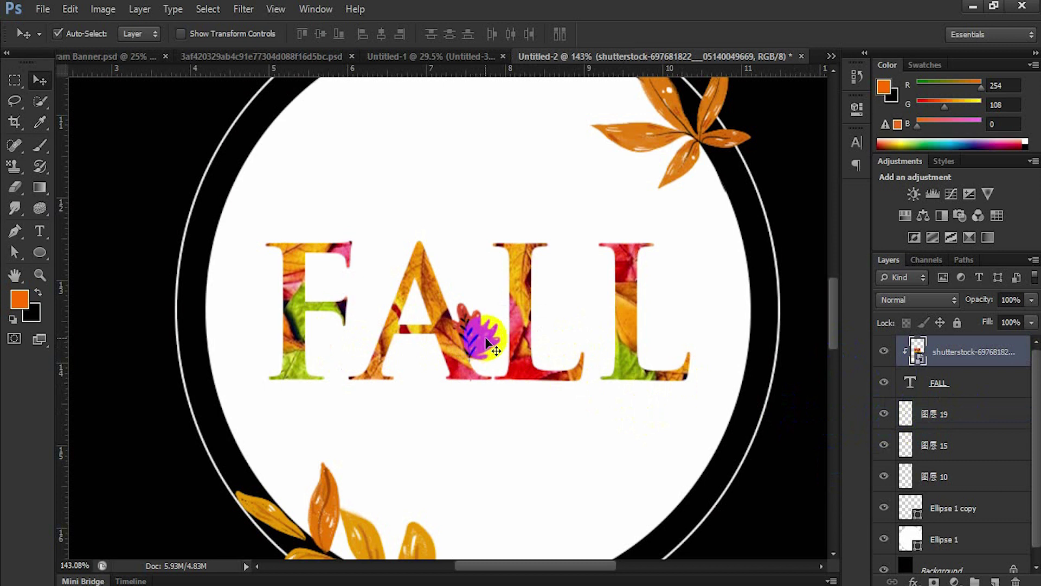
pyautogui.click(971, 413)
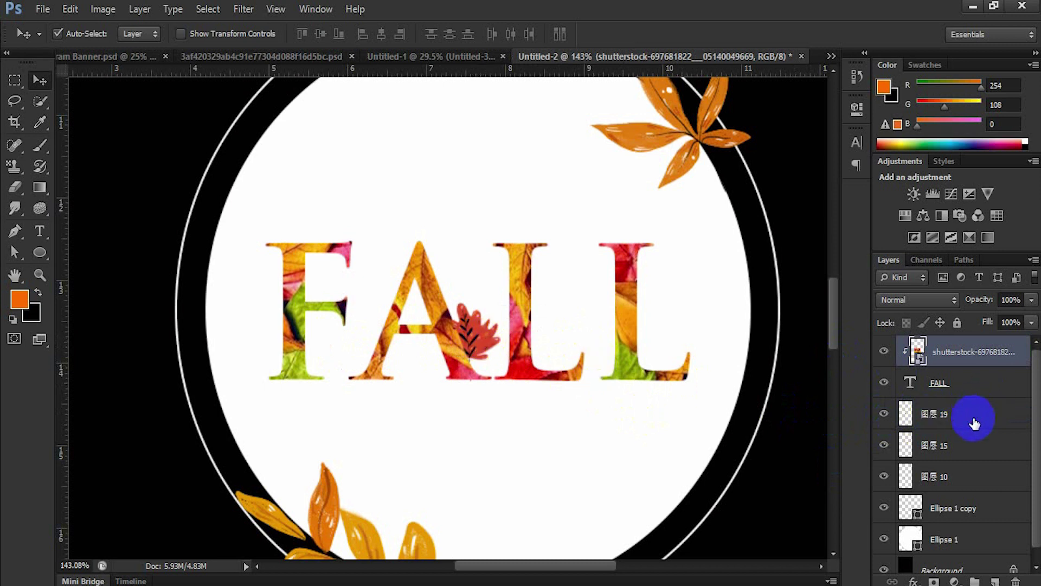
pyautogui.click(902, 415)
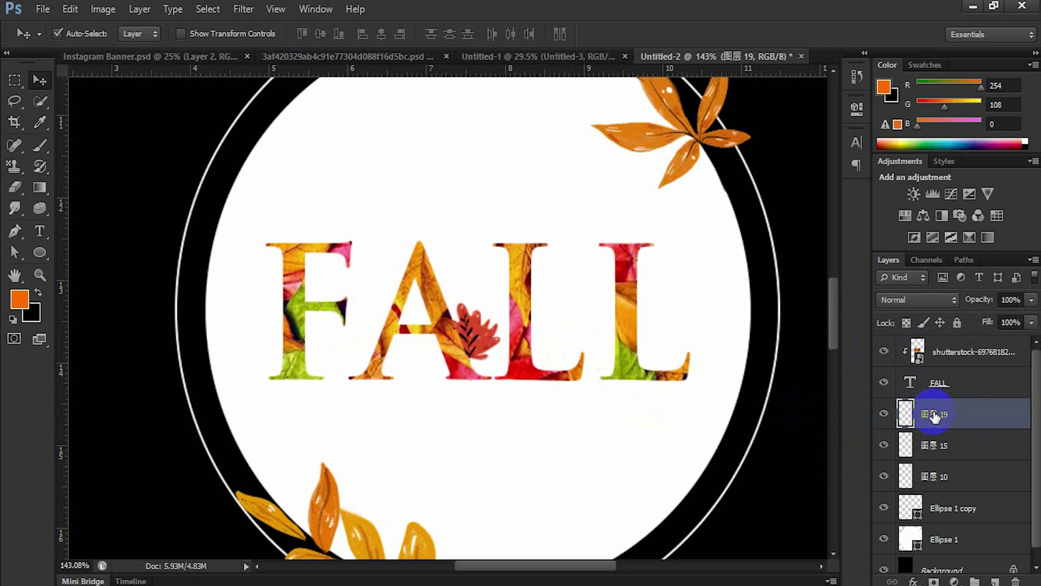
pyautogui.click(476, 339)
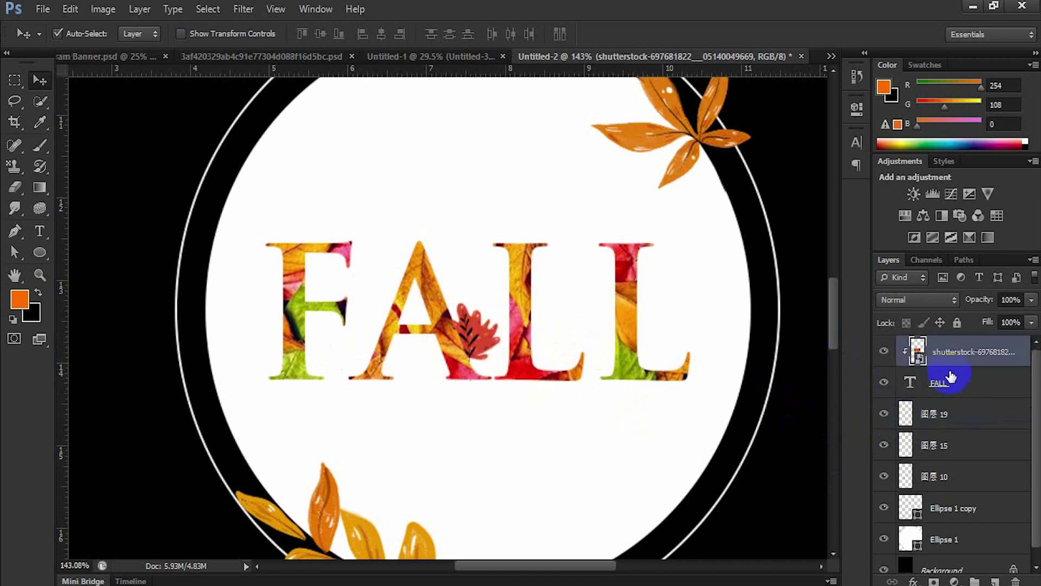
pyautogui.click(884, 352)
pyautogui.click(884, 382)
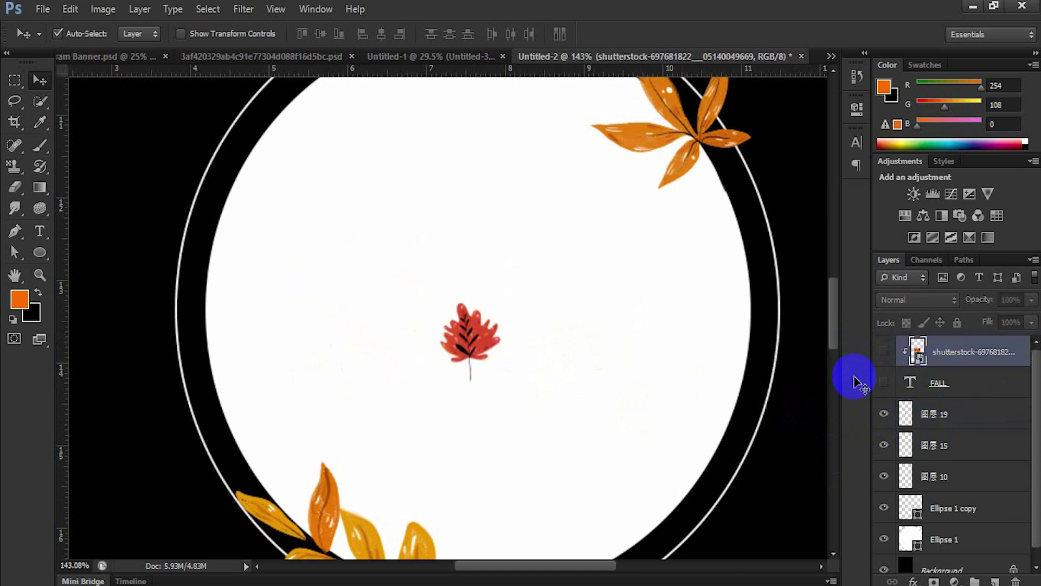
pyautogui.click(474, 343)
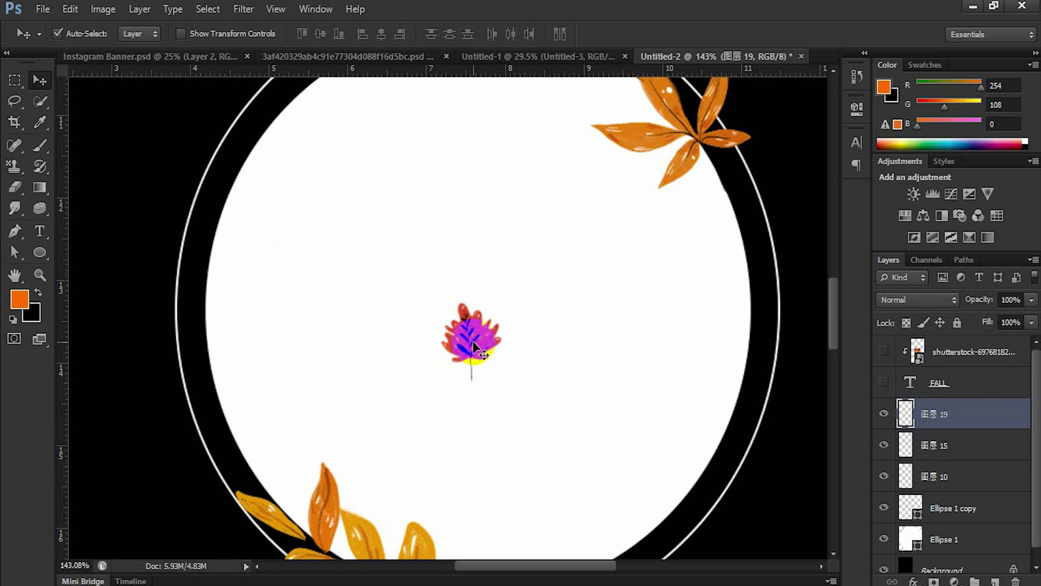
pyautogui.click(884, 383)
pyautogui.click(887, 352)
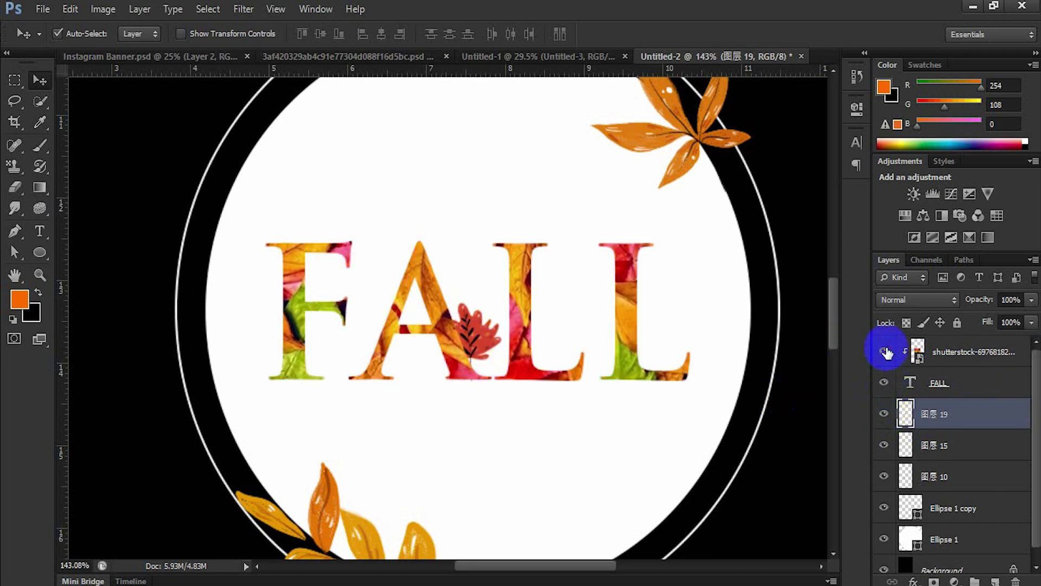
# Nudge the small leaf up and left and shrink it to about 90%
pyautogui.press('Left')
pyautogui.press('Left')
pyautogui.press('Left')
pyautogui.press('Up')
pyautogui.press('Up')
pyautogui.press('Up')
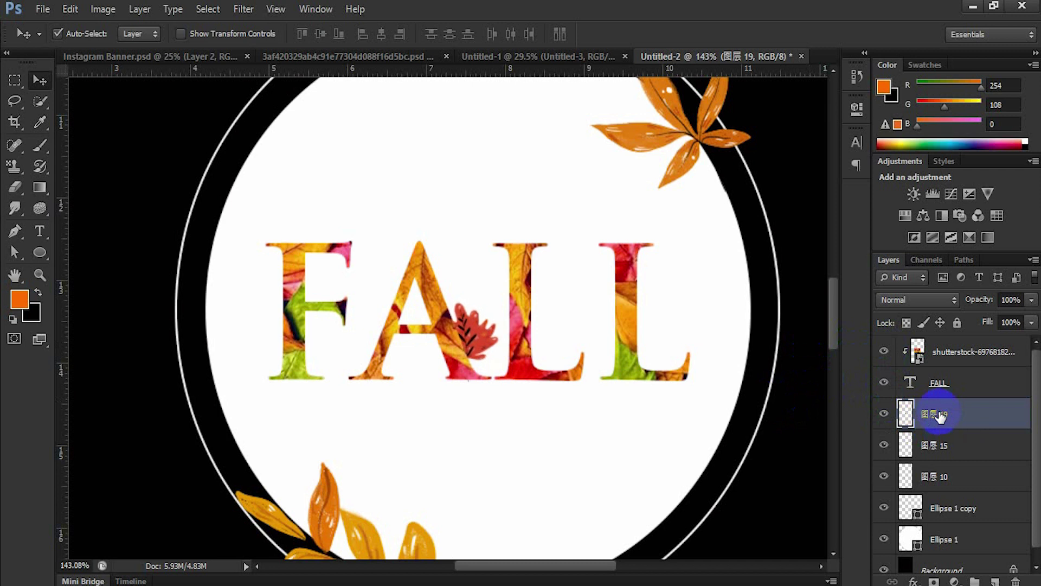
pyautogui.hotkey('ctrl', 't')
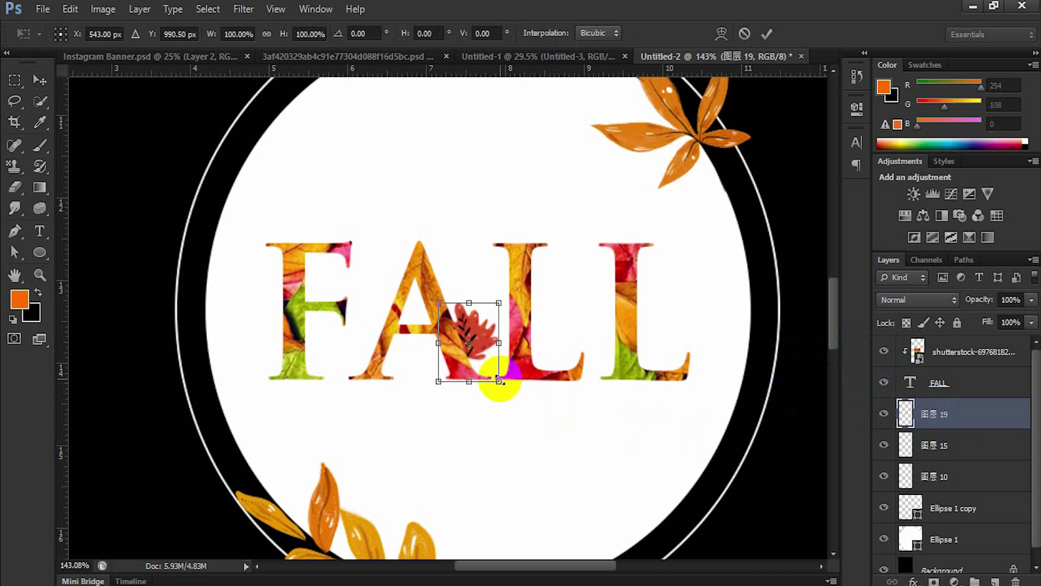
pyautogui.moveTo(499, 380); pyautogui.dragTo(495, 378)
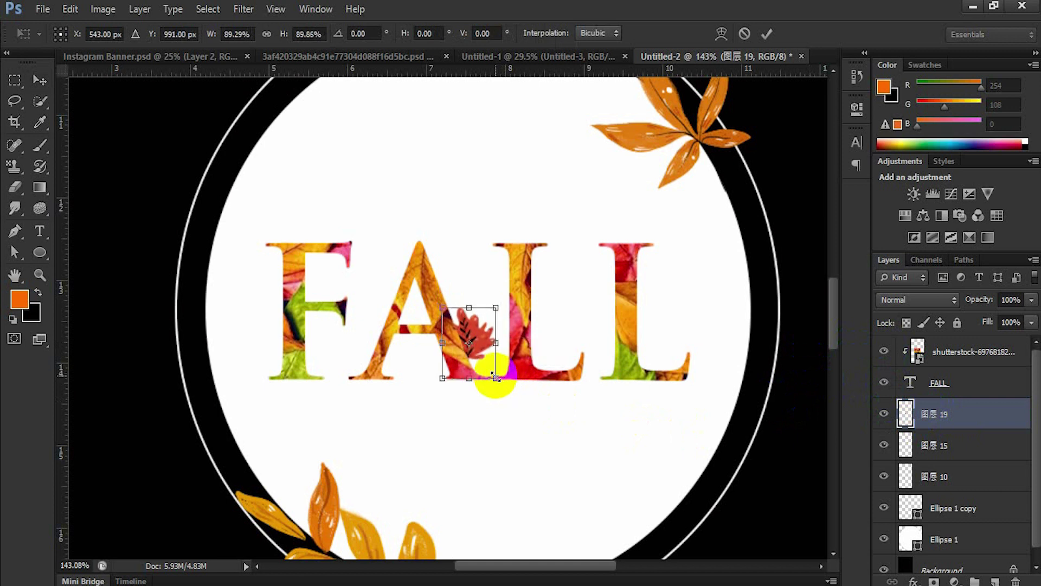
pyautogui.click(768, 34)
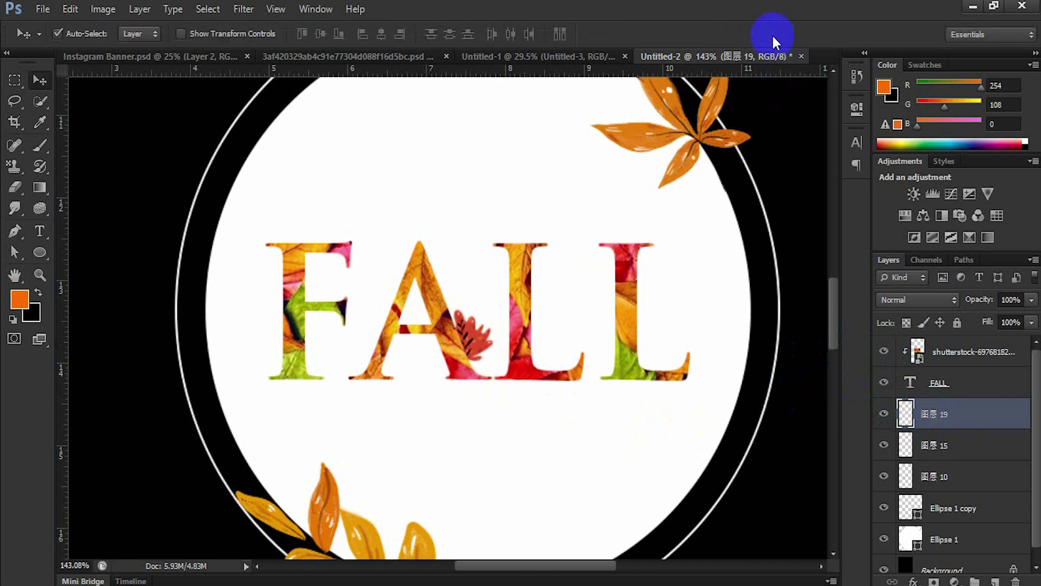
# Reposition the clipped leaves photo texture inside the FALL letters
pyautogui.keyDown('alt'); pyautogui.scroll(-5, 640, 77); pyautogui.keyUp('alt')
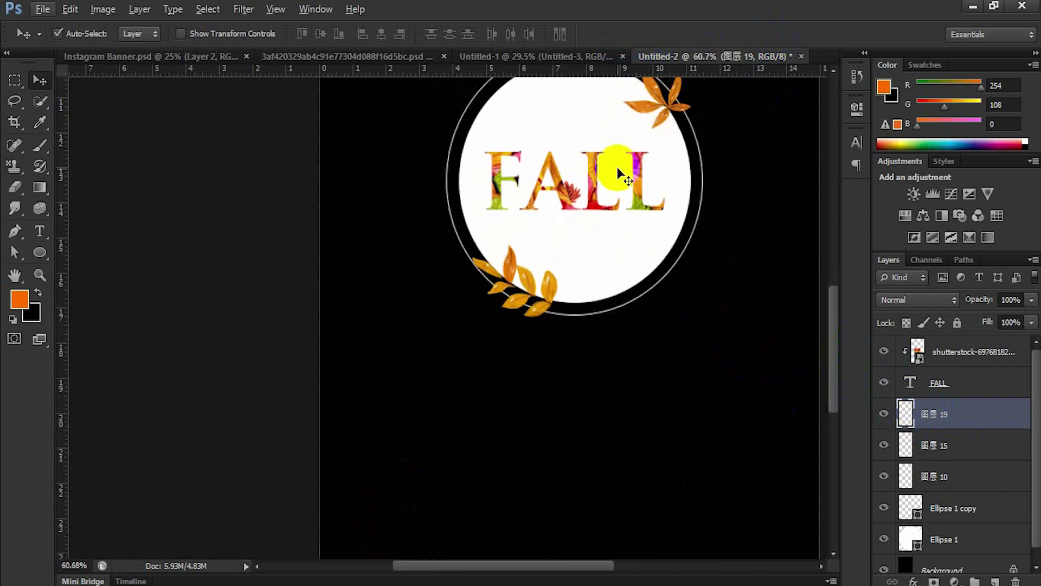
pyautogui.moveTo(618, 174); pyautogui.dragTo(542, 325)
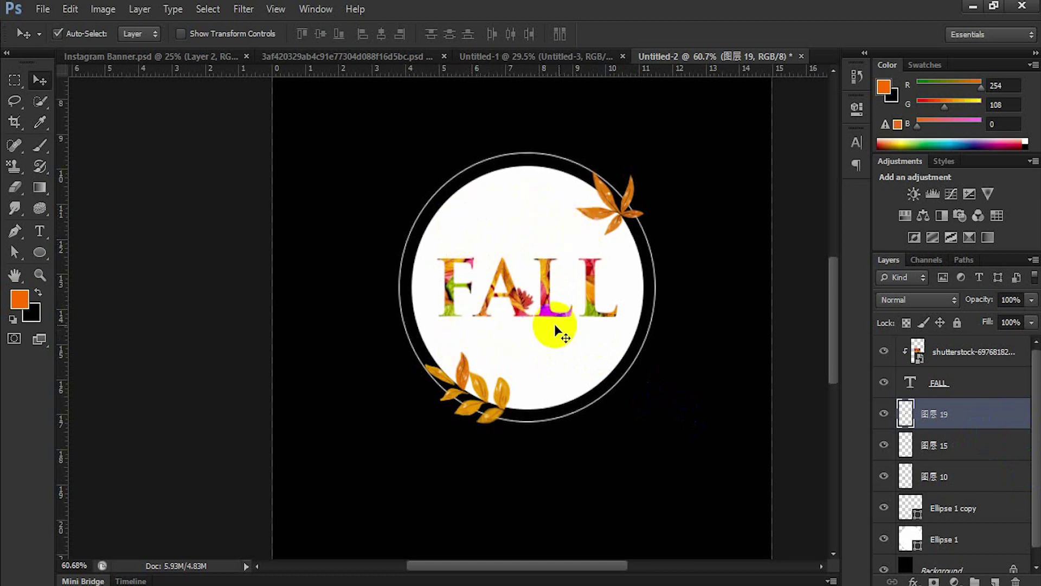
pyautogui.click(999, 352)
pyautogui.moveTo(367, 375); pyautogui.dragTo(531, 282)
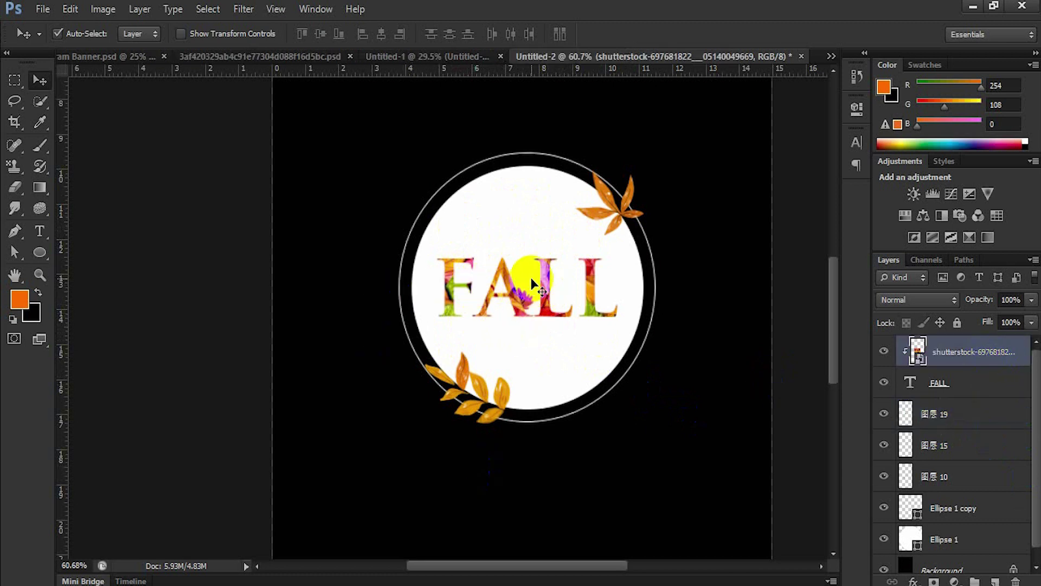
# Add an ORANGE text line in Lato at 72 pt above FALL in the circle
pyautogui.click(44, 231)
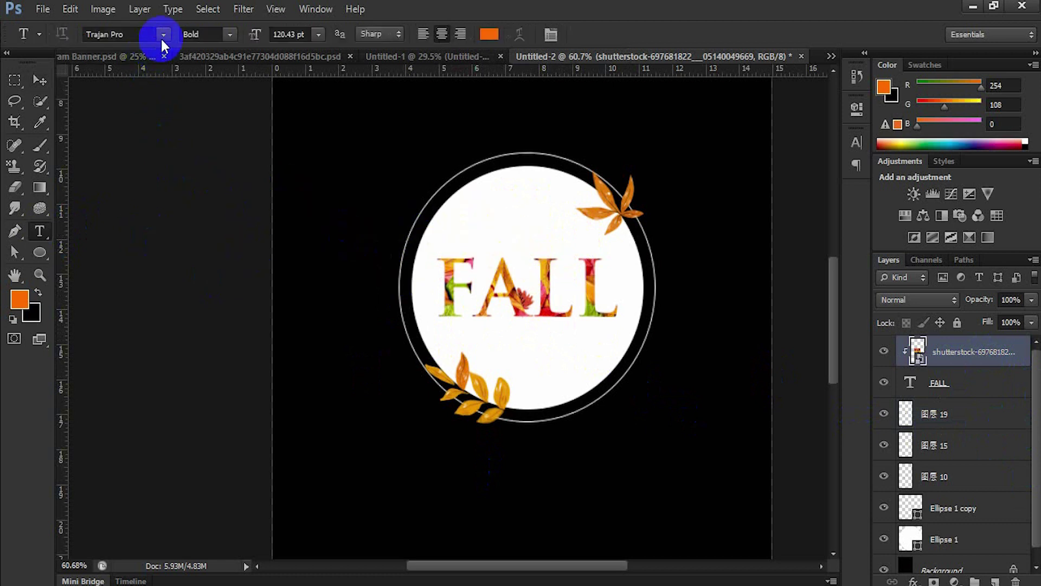
pyautogui.write('Lato')
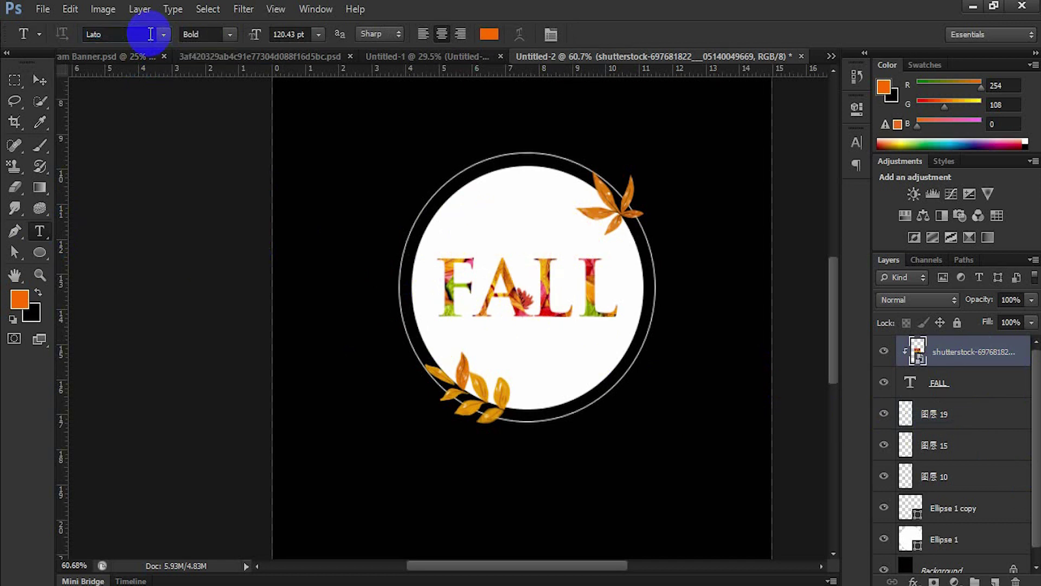
pyautogui.click(481, 222)
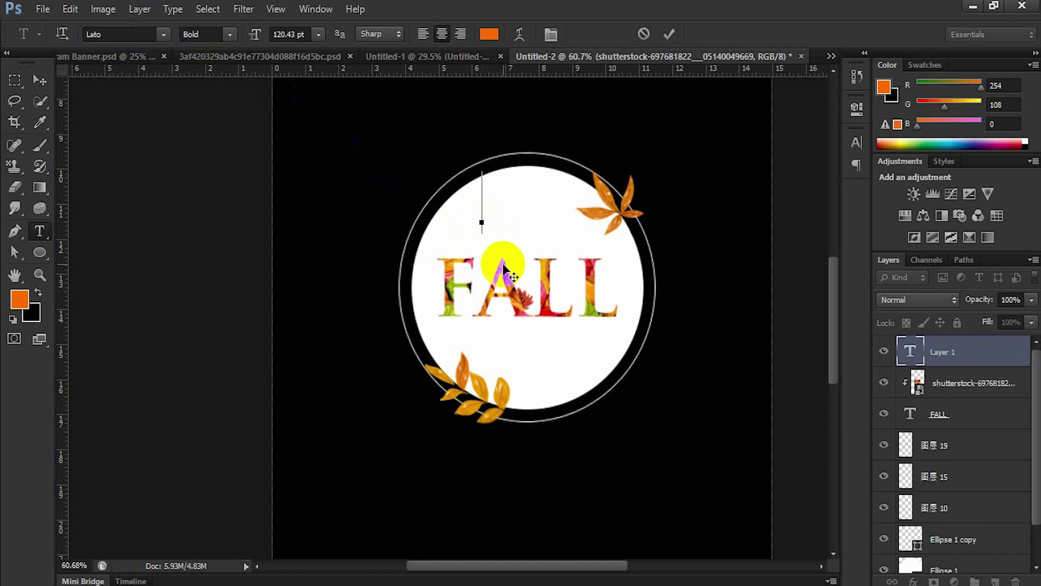
pyautogui.click(319, 35)
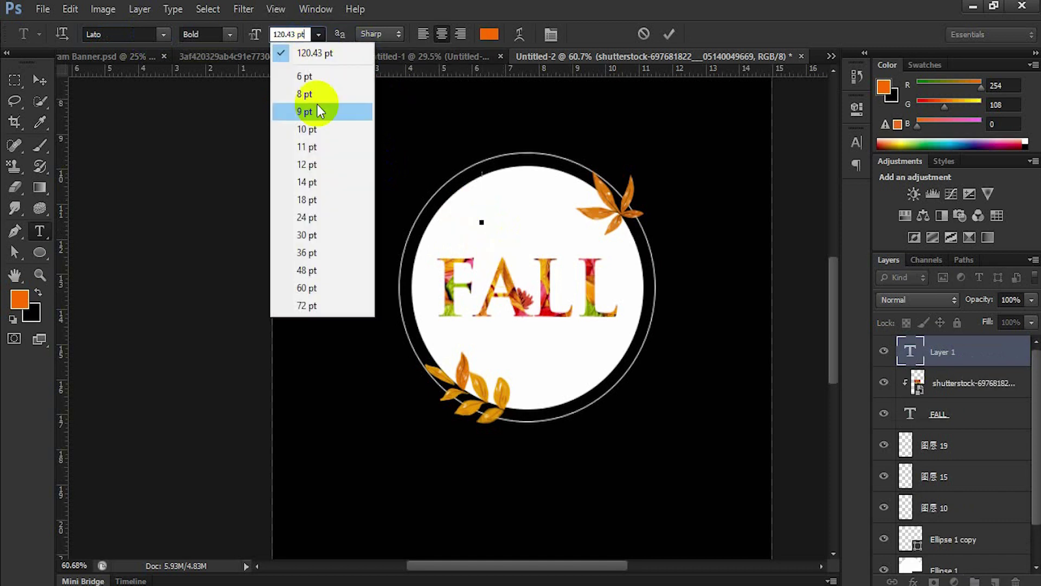
pyautogui.click(310, 299)
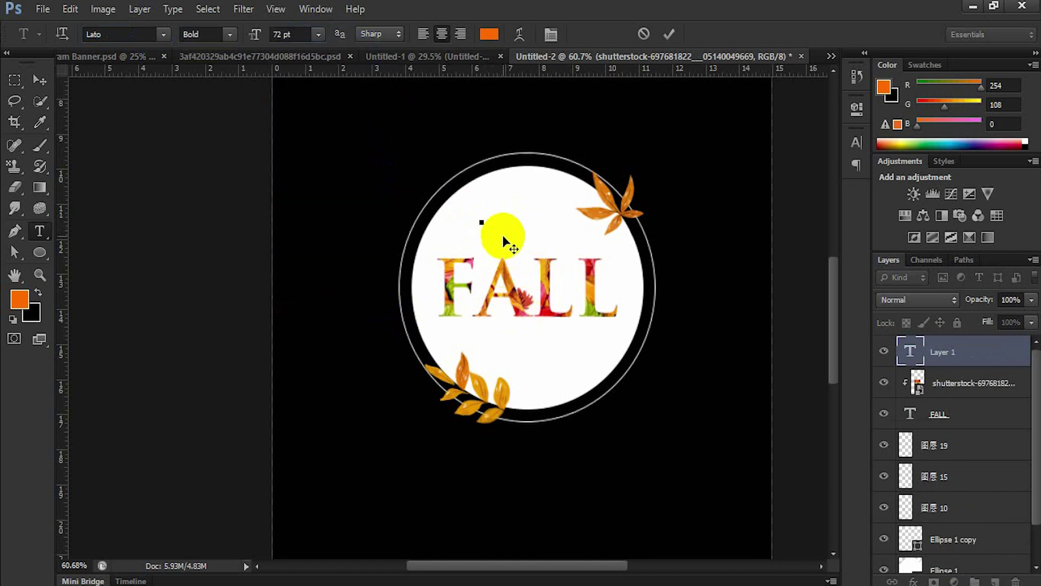
pyautogui.write('ORANGE')
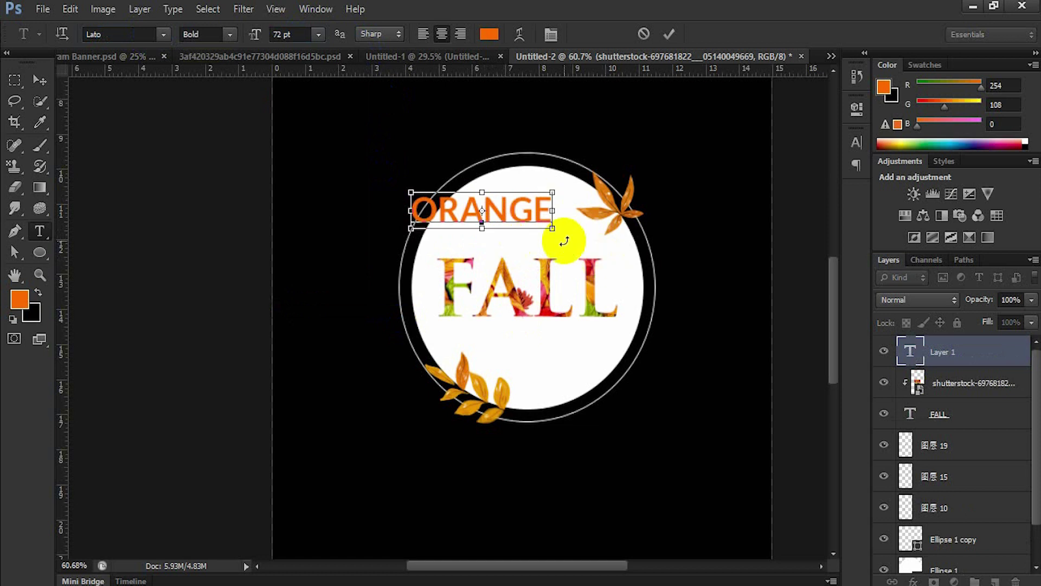
# Restyle ORANGE as 60 pt black Lato Regular, commit it, and move it closer to FALL
pyautogui.hotkey('ctrl', 'a')
pyautogui.click(300, 34)
pyautogui.press('Down')
pyautogui.press('Down')
pyautogui.press('Down')
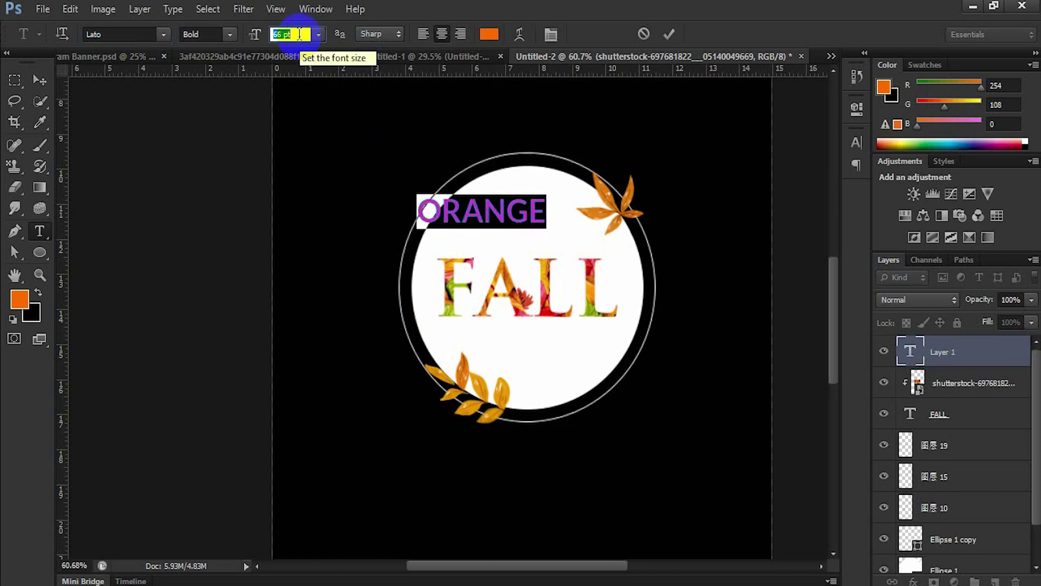
pyautogui.press('Down')
pyautogui.press('Down')
pyautogui.press('Down')
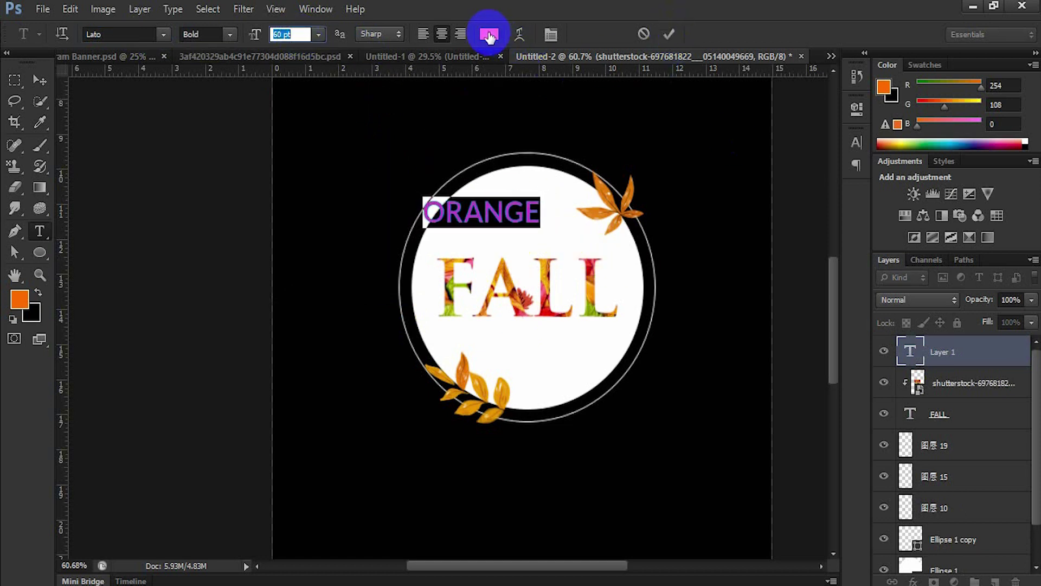
pyautogui.click(486, 34)
pyautogui.click(842, 361)
pyautogui.click(1005, 142)
pyautogui.click(222, 34)
pyautogui.click(225, 103)
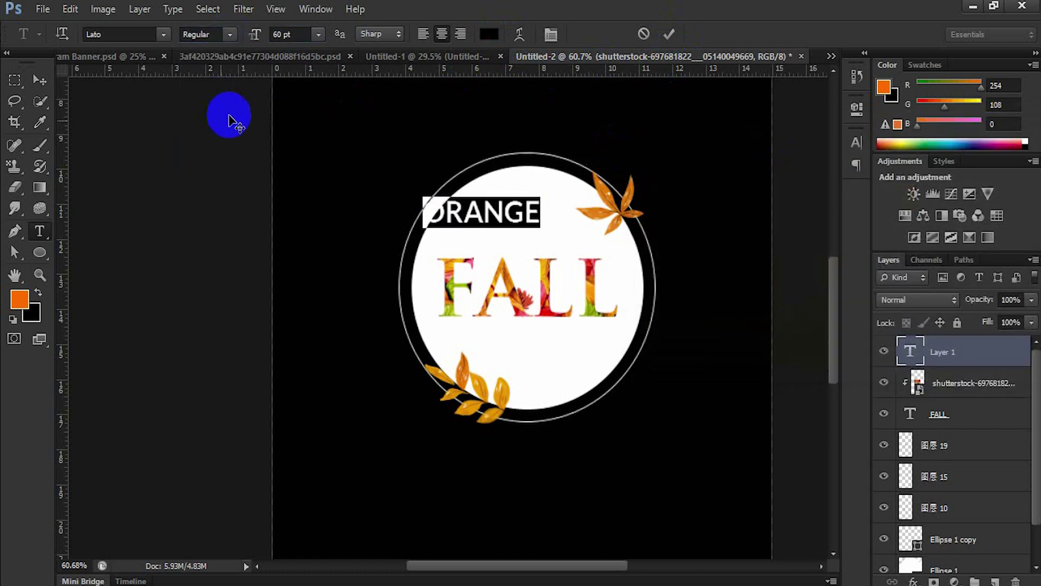
pyautogui.hotkey('ctrl', 'Return')
pyautogui.press('v')
pyautogui.moveTo(511, 213); pyautogui.dragTo(559, 241)
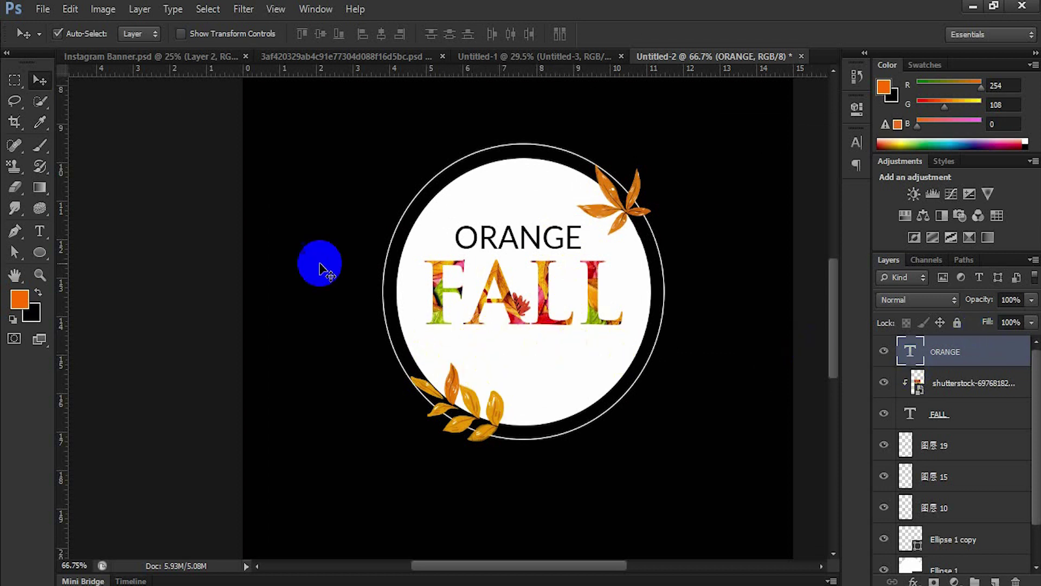
# Duplicate ORANGE below FALL, retype it as 'COLLECTION / 19', and shrink it to 47 pt
pyautogui.moveTo(526, 243); pyautogui.dragTo(524, 347)
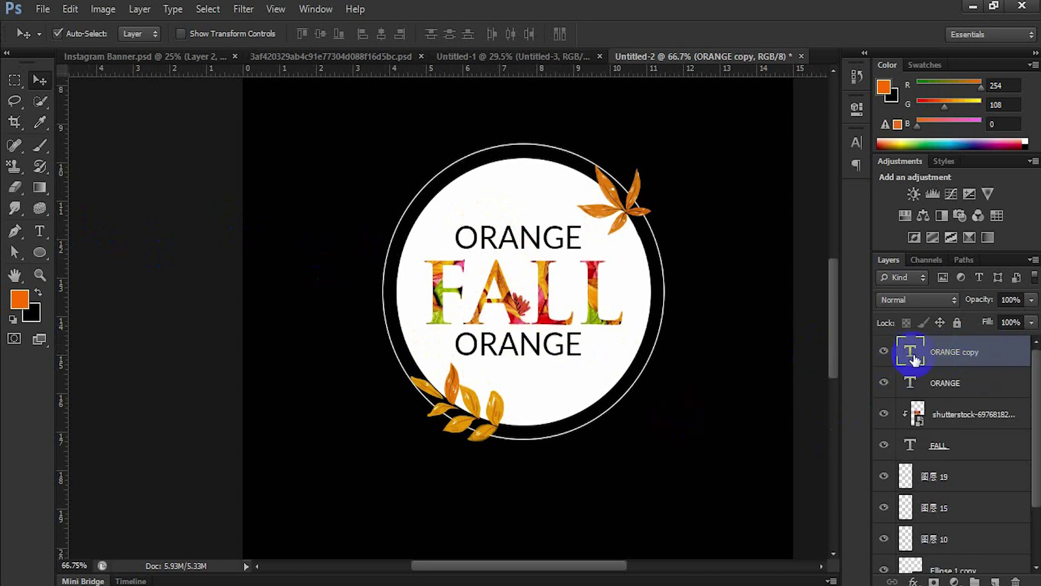
pyautogui.click(45, 227)
pyautogui.moveTo(456, 344); pyautogui.dragTo(584, 351)
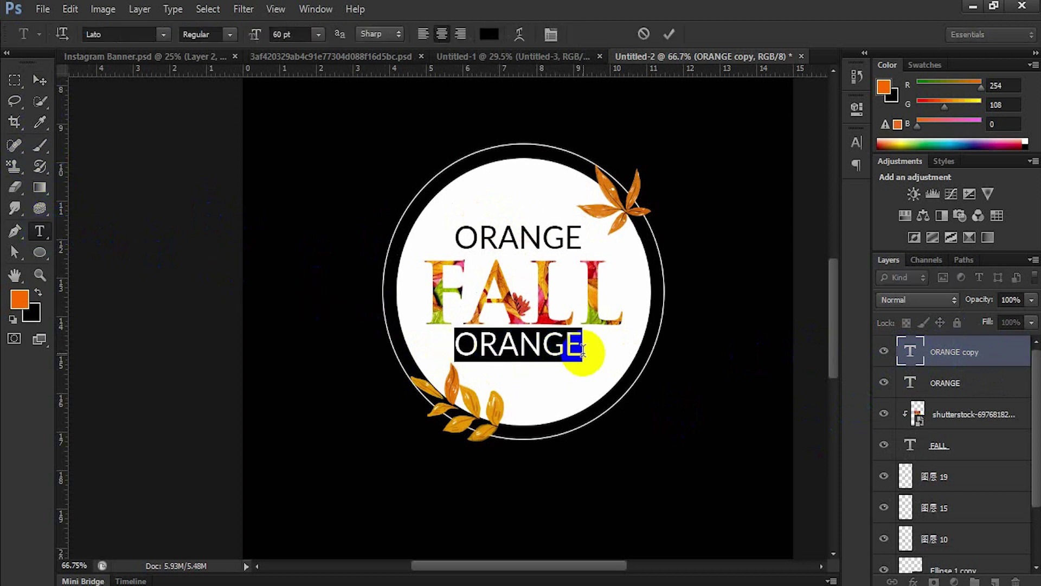
pyautogui.write('COLLECTION /')
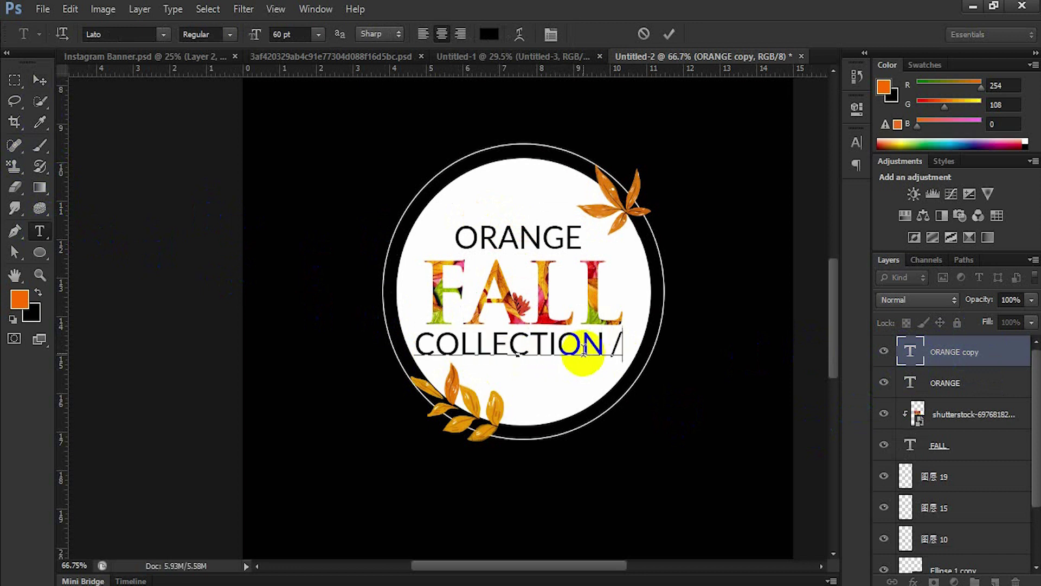
pyautogui.write(' 129')
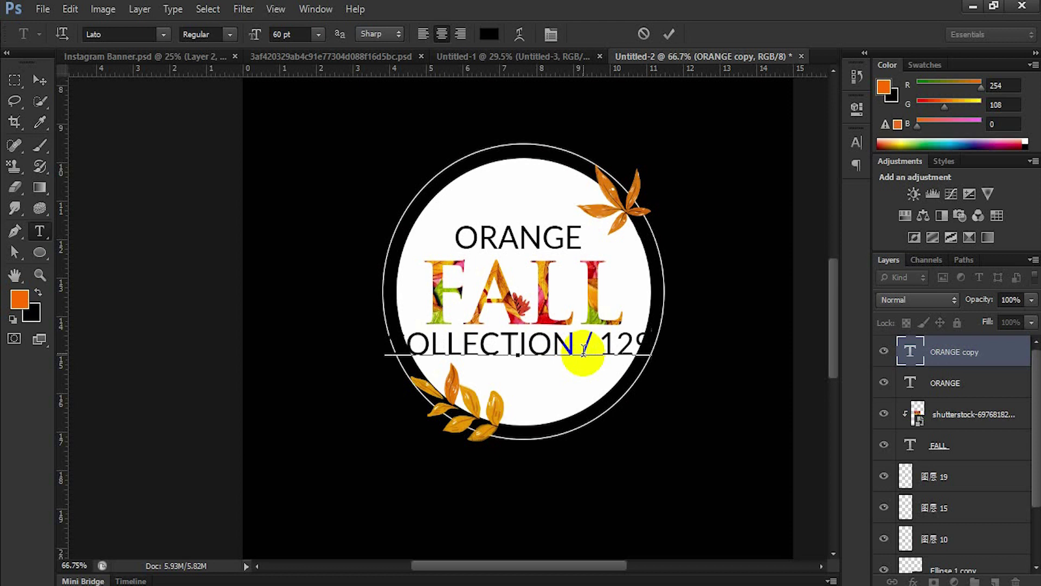
pyautogui.press('BackSpace')
pyautogui.press('BackSpace')
pyautogui.write('9')
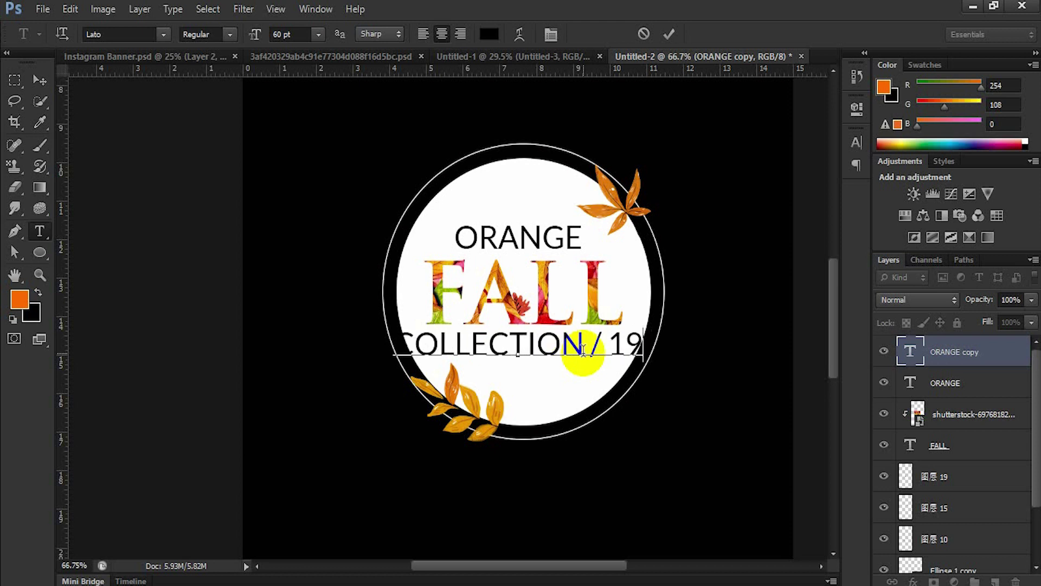
pyautogui.tripleClick(582, 349)
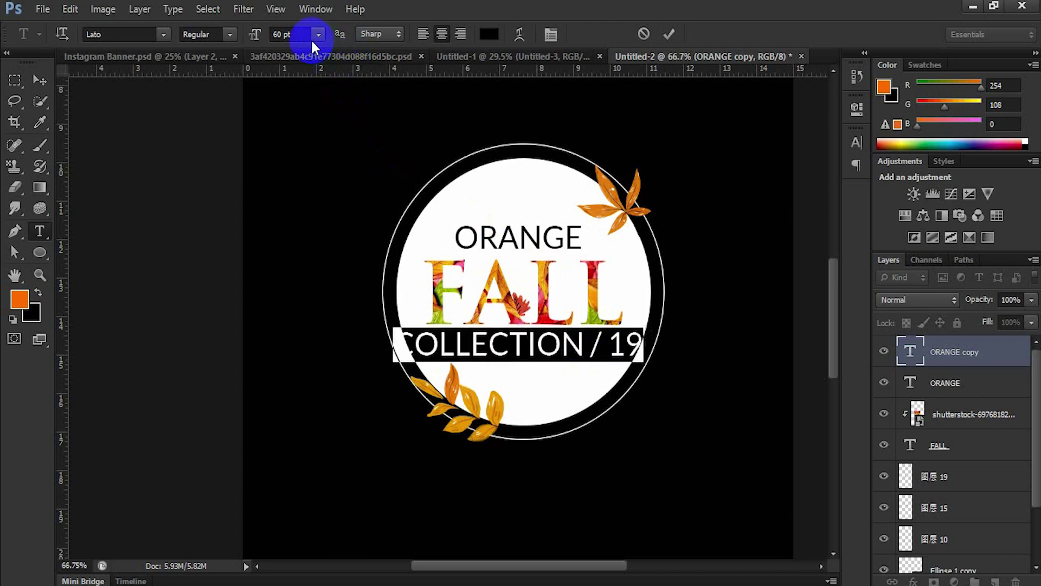
pyautogui.press('Down')
pyautogui.press('Down')
pyautogui.press('Down')
pyautogui.press('Down')
pyautogui.press('Down')
pyautogui.press('Down')
pyautogui.press('Down')
pyautogui.press('Down')
pyautogui.press('Down')
pyautogui.press('Down')
pyautogui.press('Down')
pyautogui.press('Down')
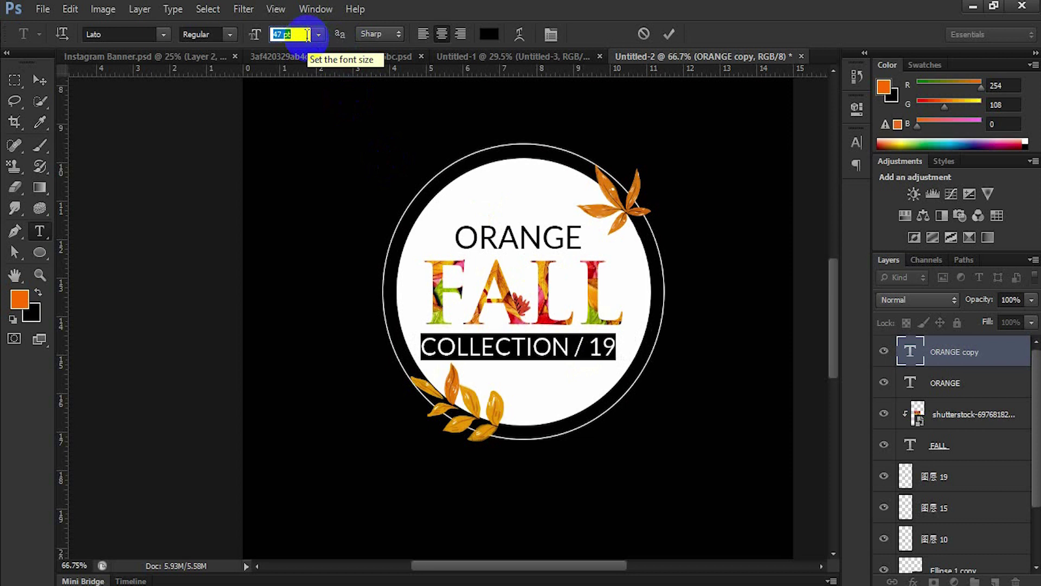
pyautogui.click(663, 33)
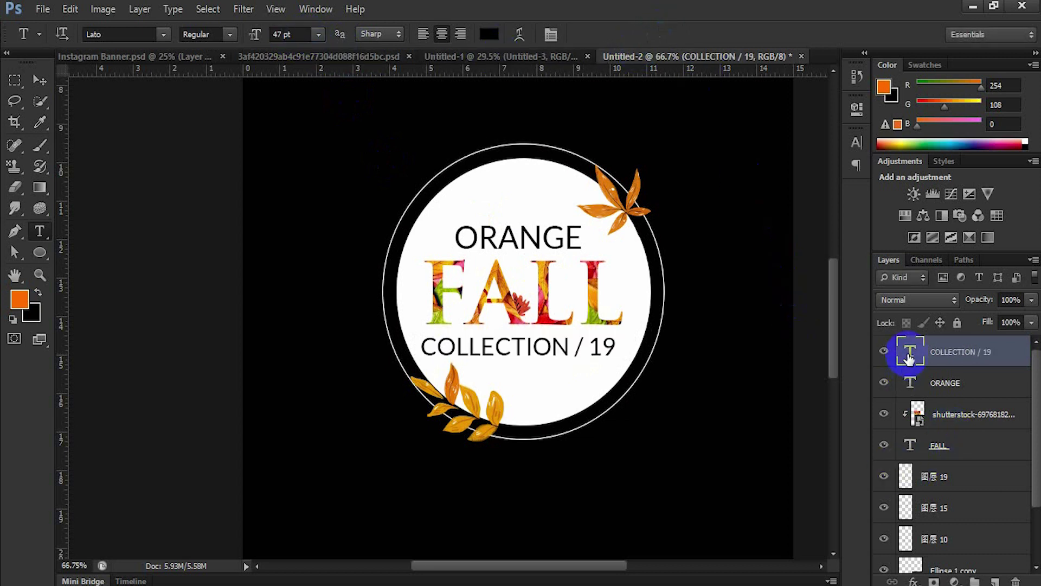
# Try the ORANGE word in Lato Bold and commit the change
pyautogui.doubleClick(914, 384)
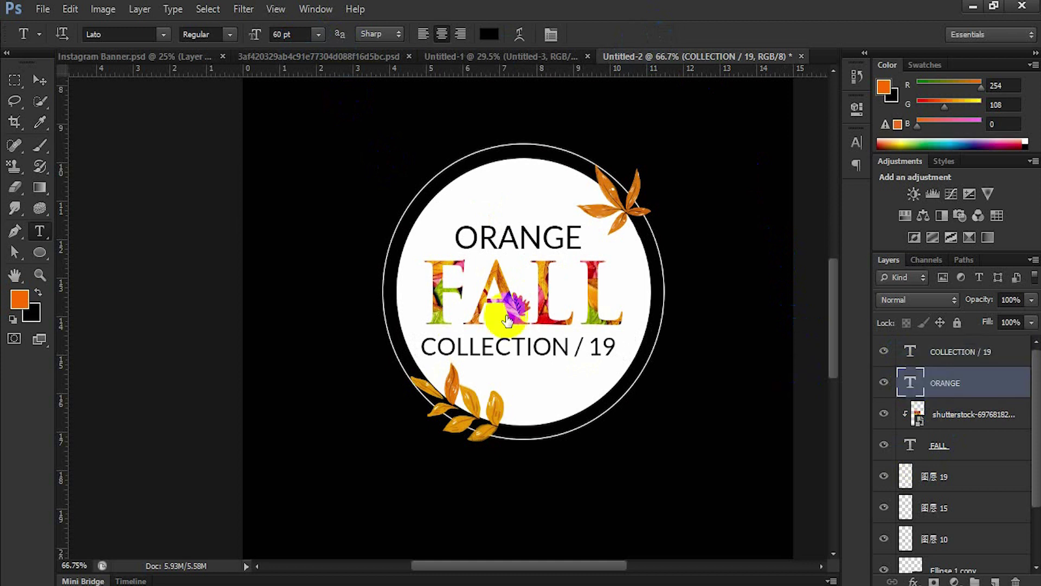
pyautogui.click(231, 35)
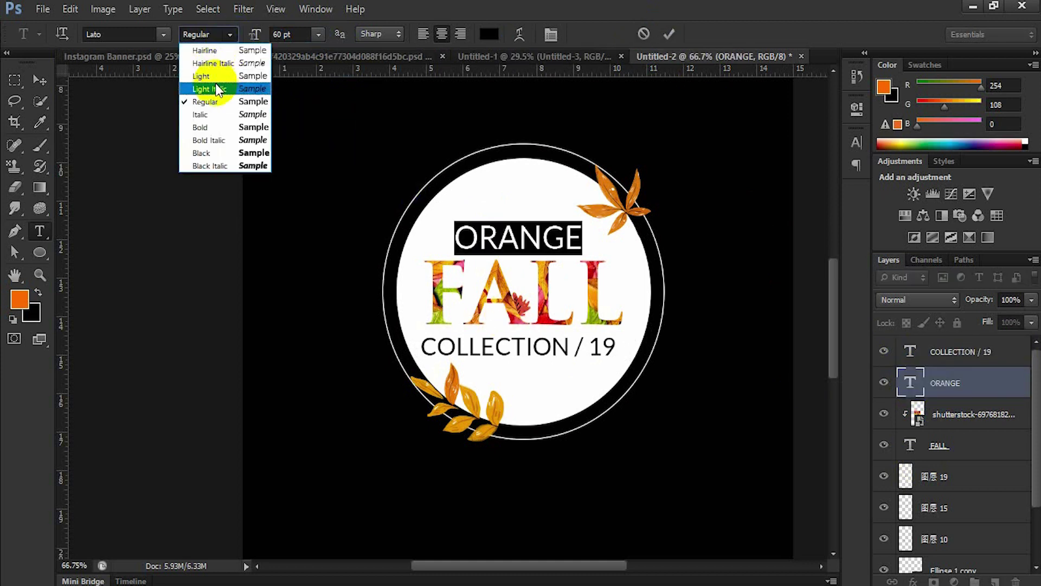
pyautogui.click(212, 127)
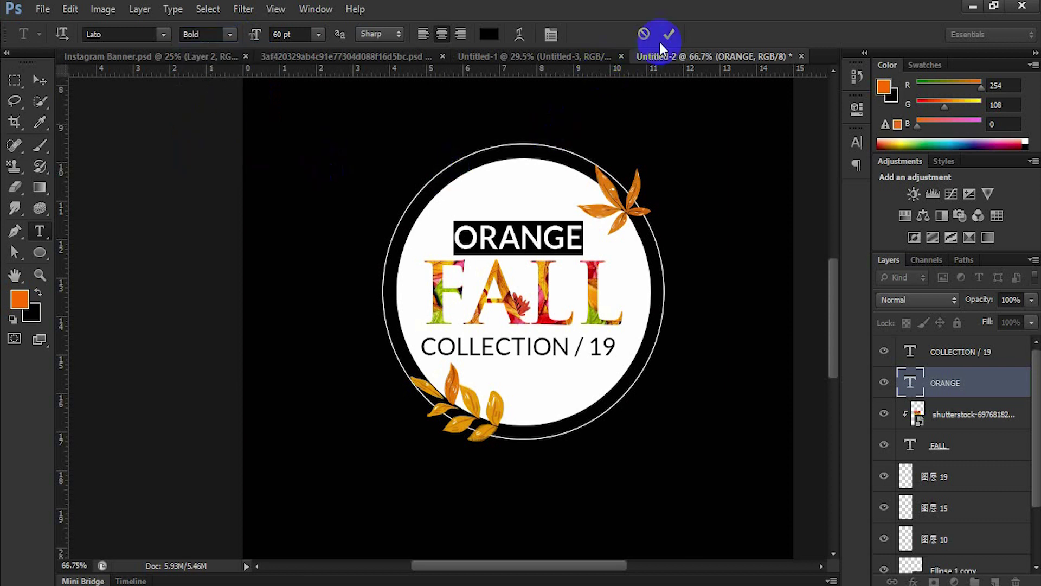
pyautogui.click(670, 37)
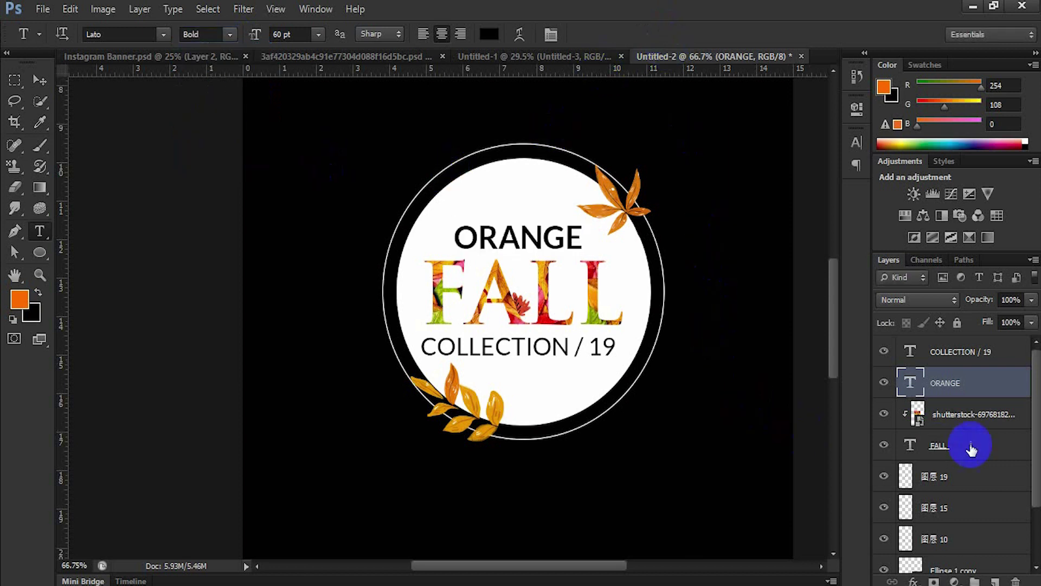
pyautogui.doubleClick(910, 353)
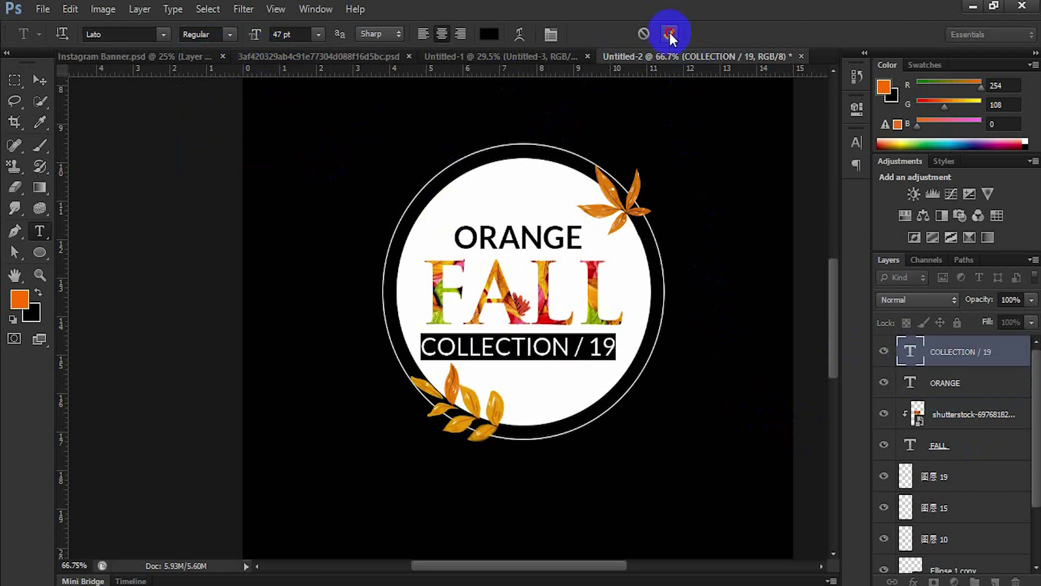
pyautogui.click(669, 32)
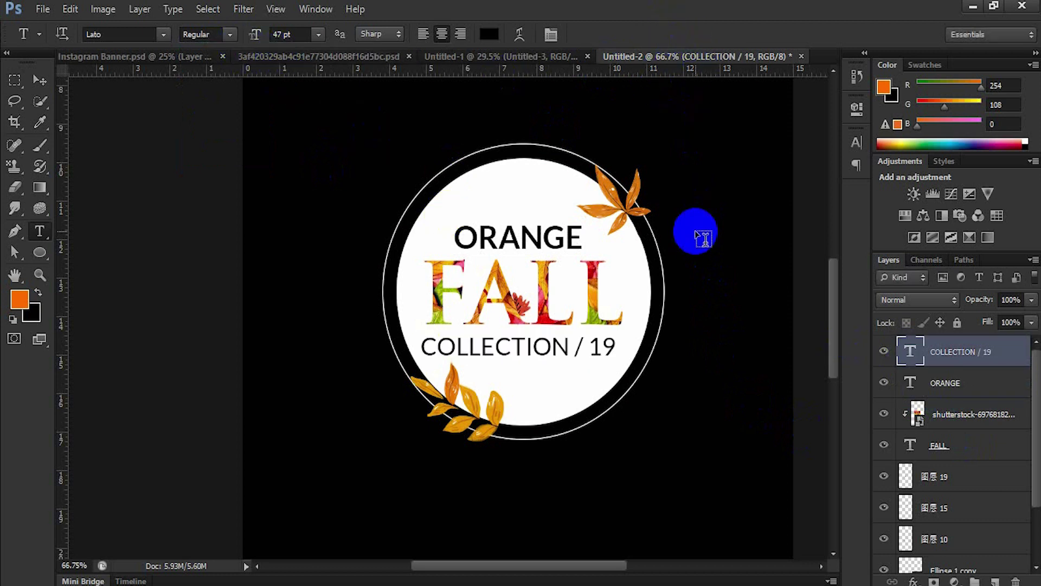
# Return ORANGE to Regular weight and show the Character panel
pyautogui.doubleClick(915, 383)
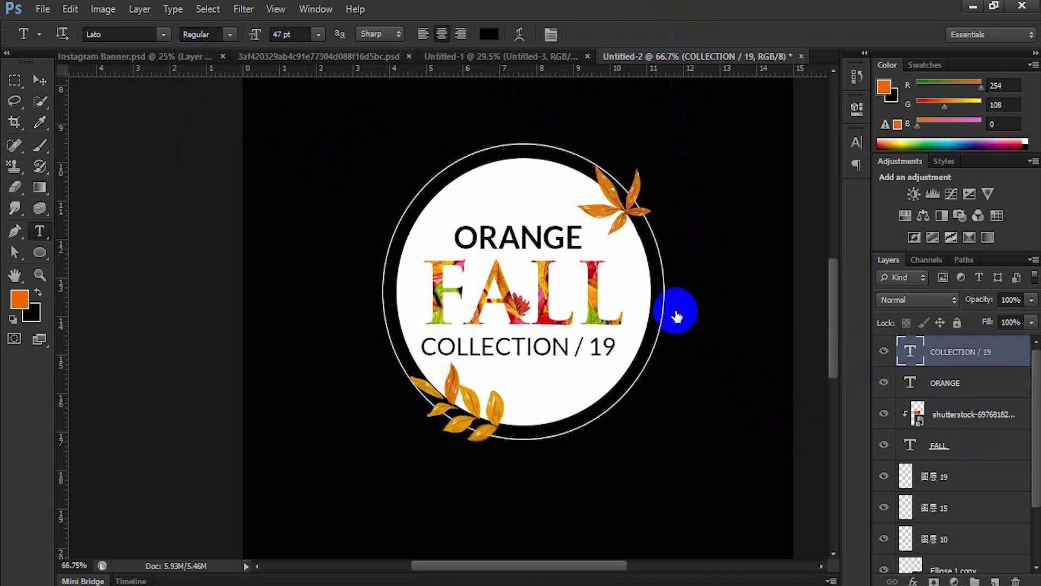
pyautogui.click(230, 34)
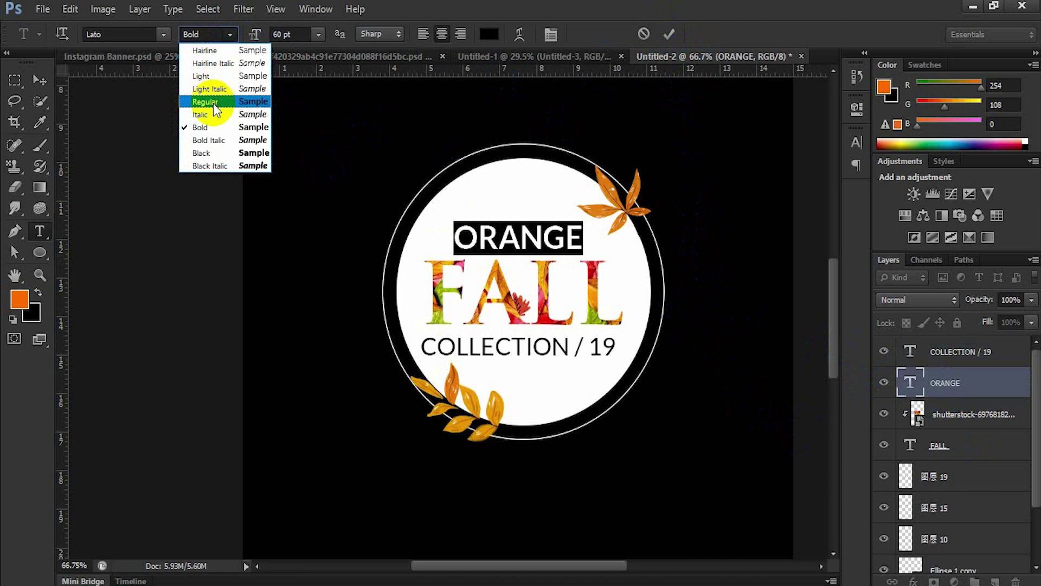
pyautogui.click(205, 102)
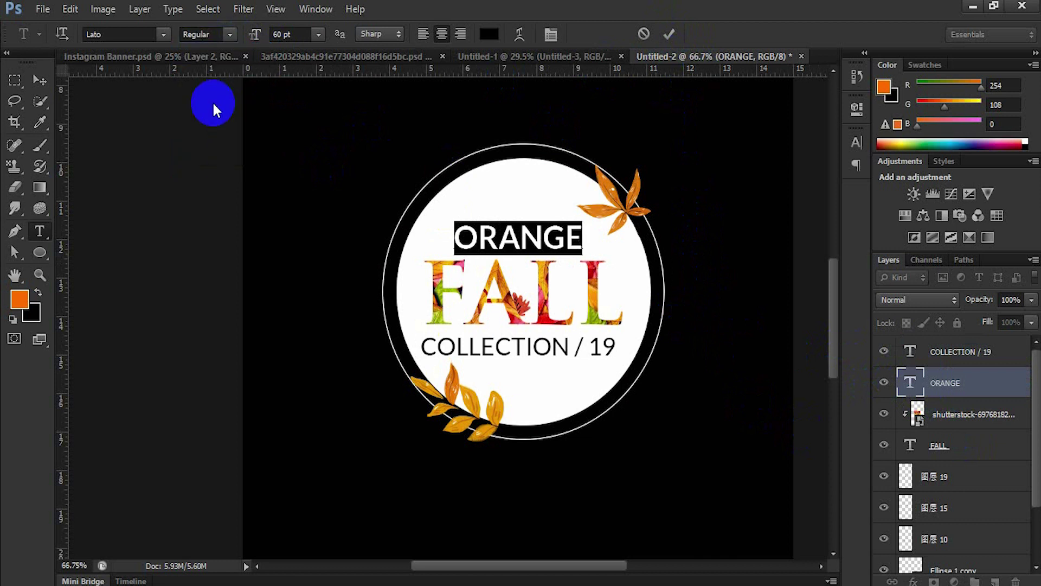
pyautogui.click(548, 36)
# Raise ORANGE's tracking to 80, commit, and collapse the Character panel
pyautogui.click(778, 188)
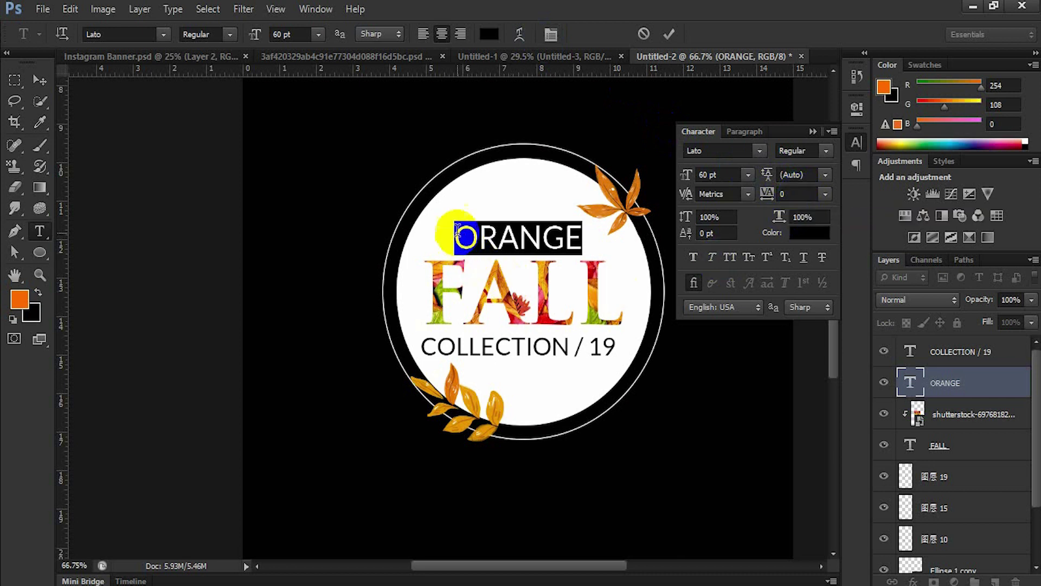
pyautogui.click(796, 188)
pyautogui.press('Up')
pyautogui.press('Up')
pyautogui.press('Up')
pyautogui.press('Up')
pyautogui.press('Up')
pyautogui.press('Up')
pyautogui.press('Up')
pyautogui.press('Up')
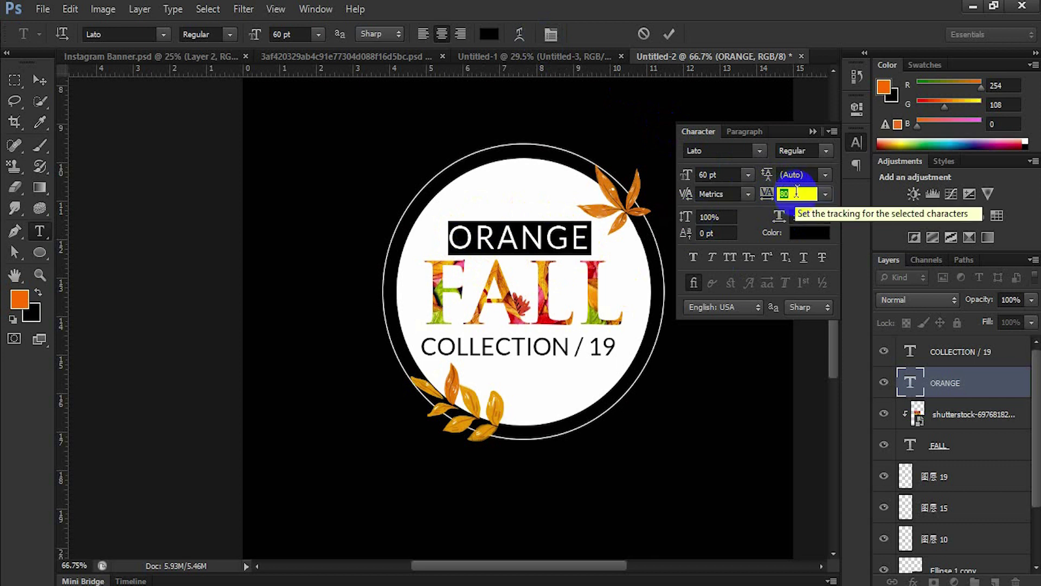
pyautogui.press('Up')
pyautogui.press('Up')
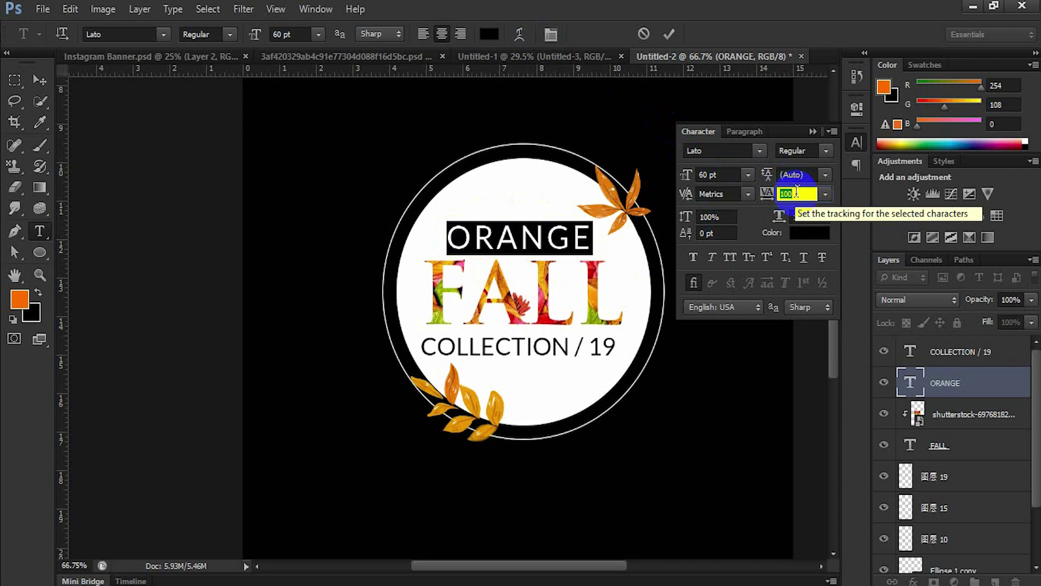
pyautogui.write('80')
pyautogui.click(669, 34)
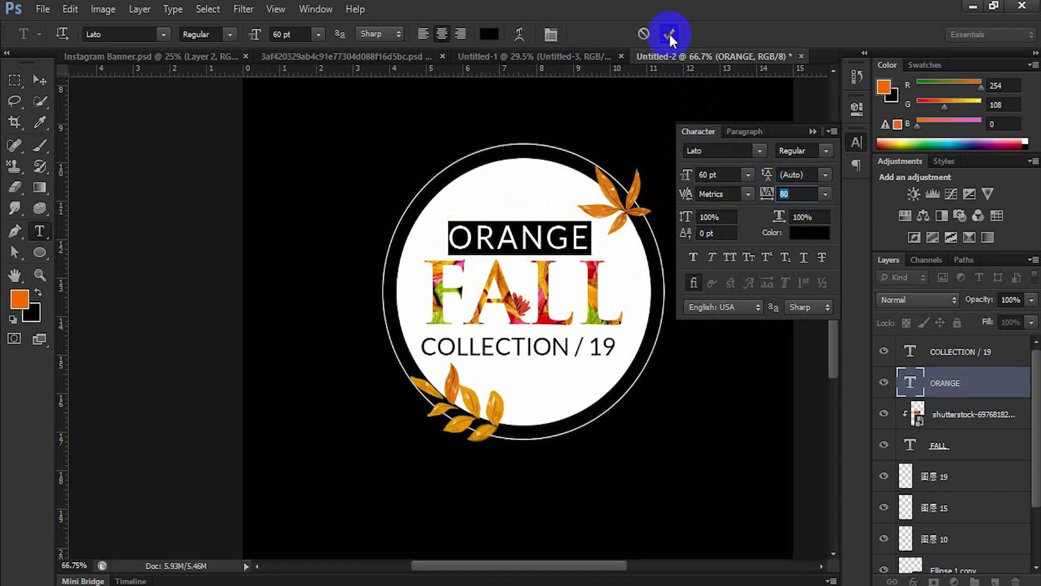
pyautogui.click(813, 131)
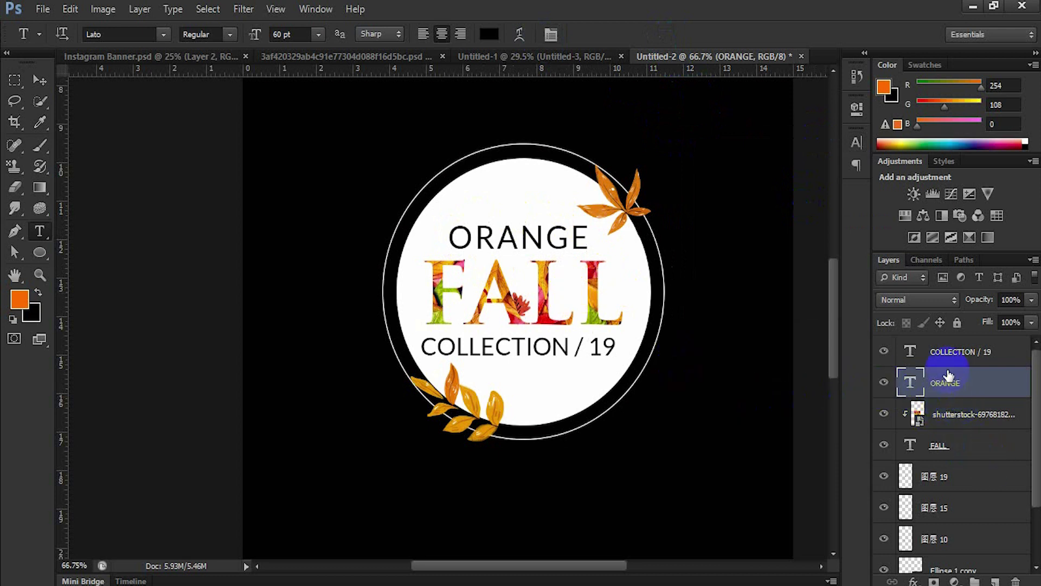
# Center ORANGE and COLLECTION / 19 horizontally on the Ellipse 1 circle
pyautogui.scroll(-2, 965, 434)
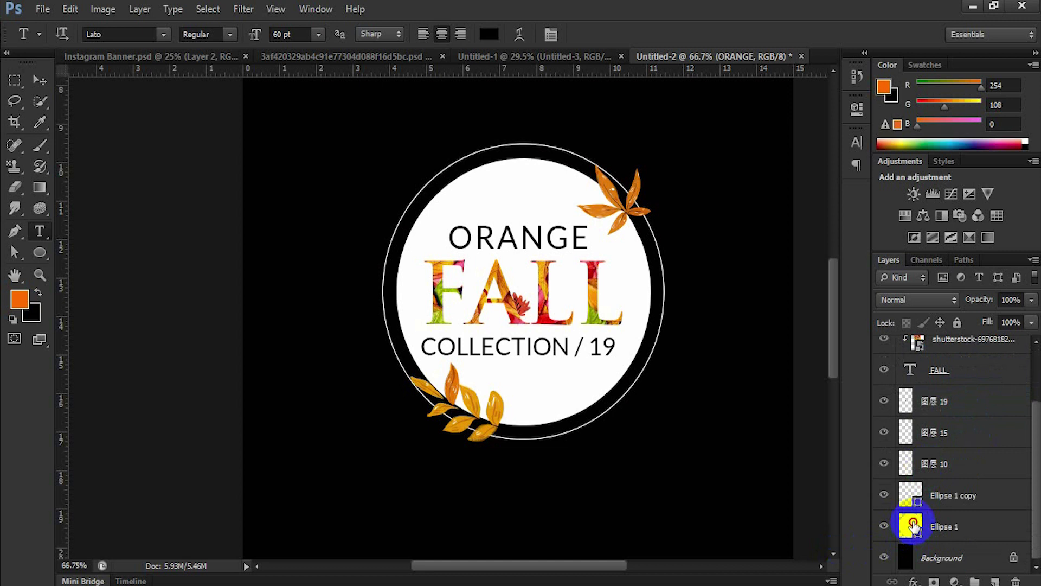
pyautogui.click(913, 525)
pyautogui.scroll(2, 977, 504)
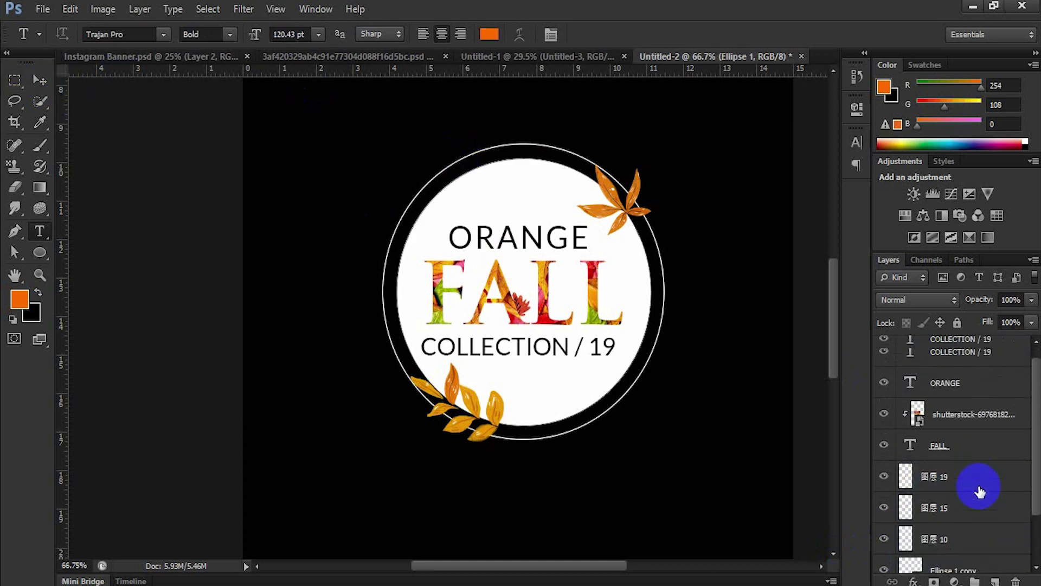
pyautogui.click(957, 383)
pyautogui.click(39, 80)
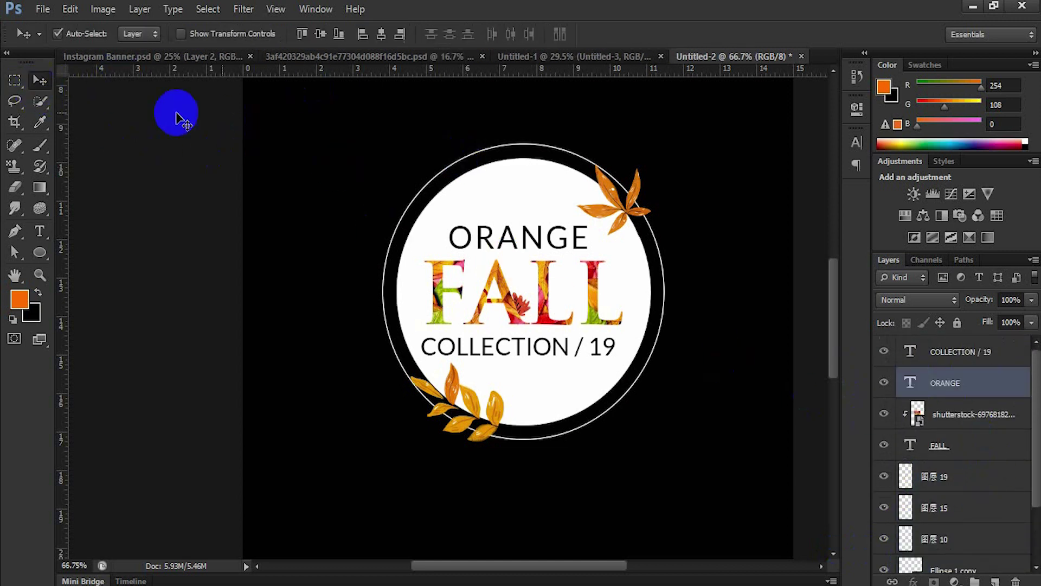
pyautogui.click(326, 34)
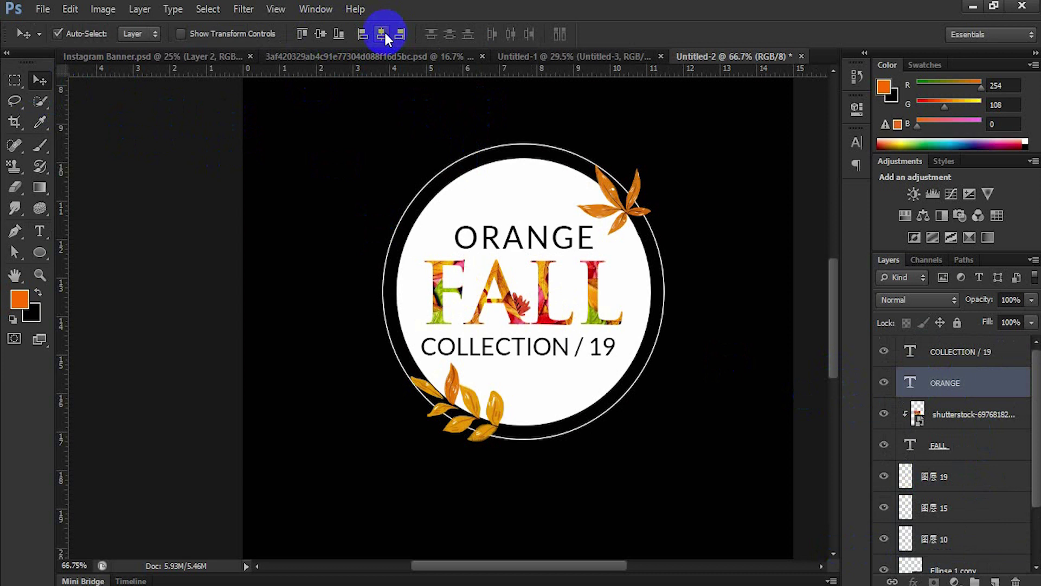
pyautogui.click(985, 350)
pyautogui.scroll(-2, 998, 413)
pyautogui.click(959, 540)
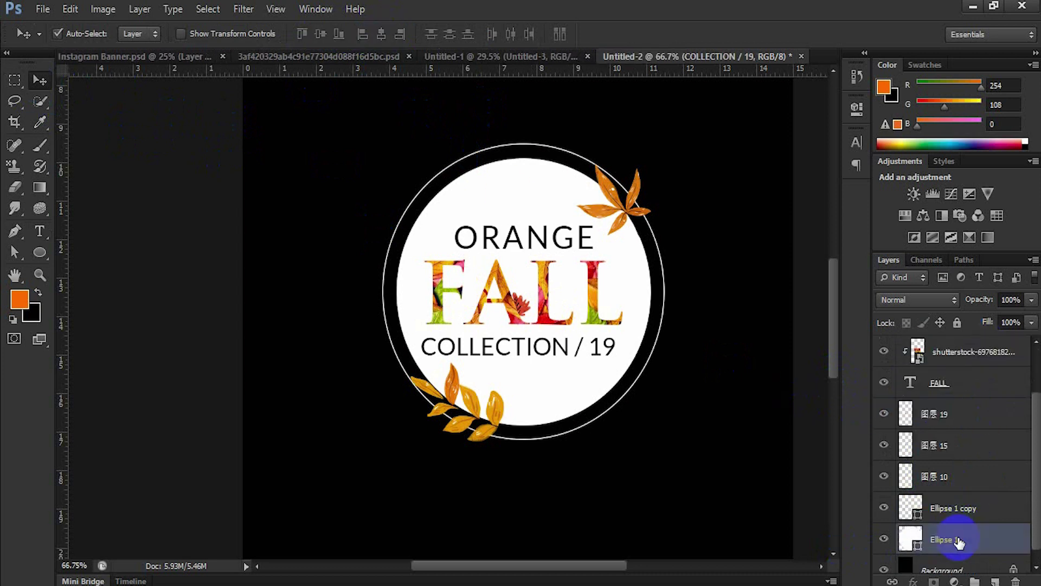
pyautogui.click(381, 37)
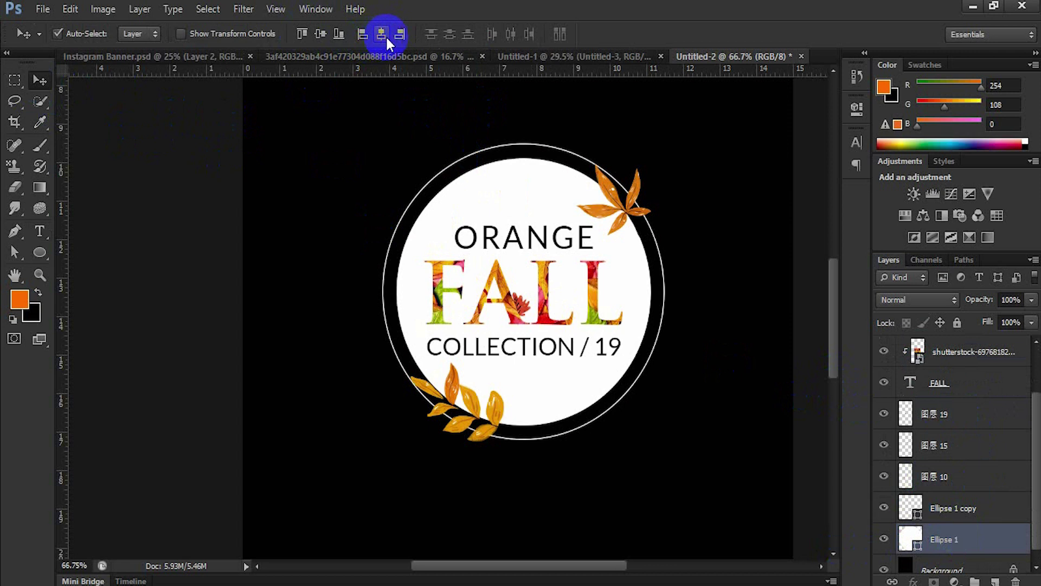
# Select every badge layer, from COLLECTION / 19 to Ellipse 1 copy, and group them
pyautogui.click(647, 280)
pyautogui.scroll(-1, 647, 281)
pyautogui.scroll(-2, 647, 282)
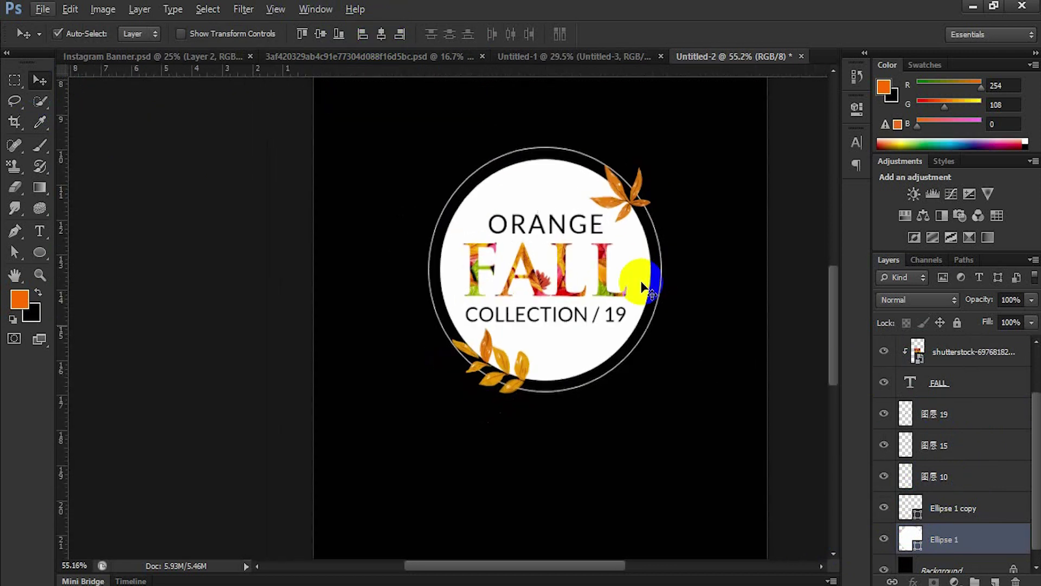
pyautogui.scroll(-2, 646, 285)
pyautogui.scroll(-2, 646, 290)
pyautogui.scroll(-1, 646, 288)
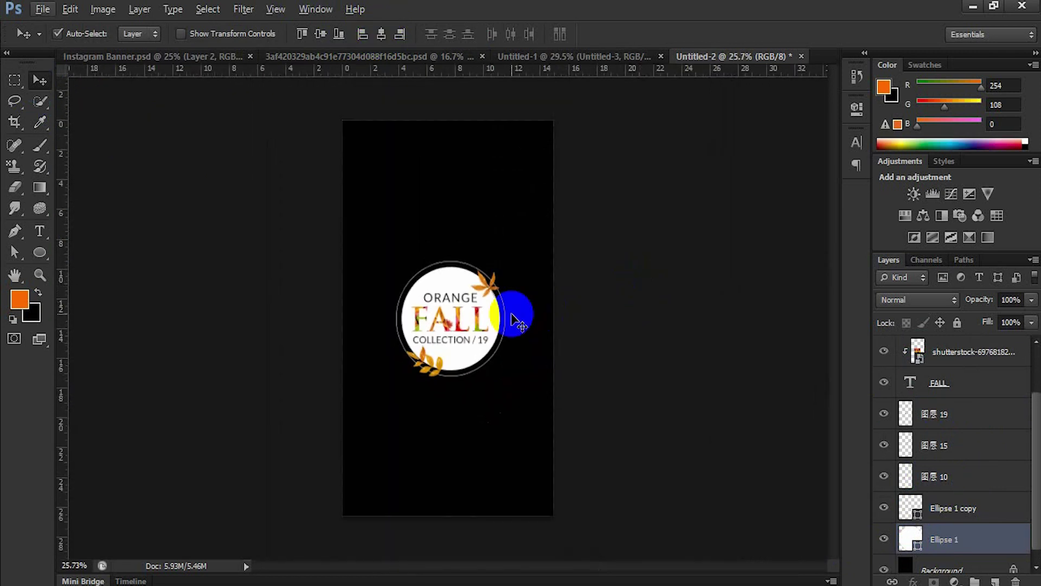
pyautogui.click(465, 365)
pyautogui.scroll(2, 465, 365)
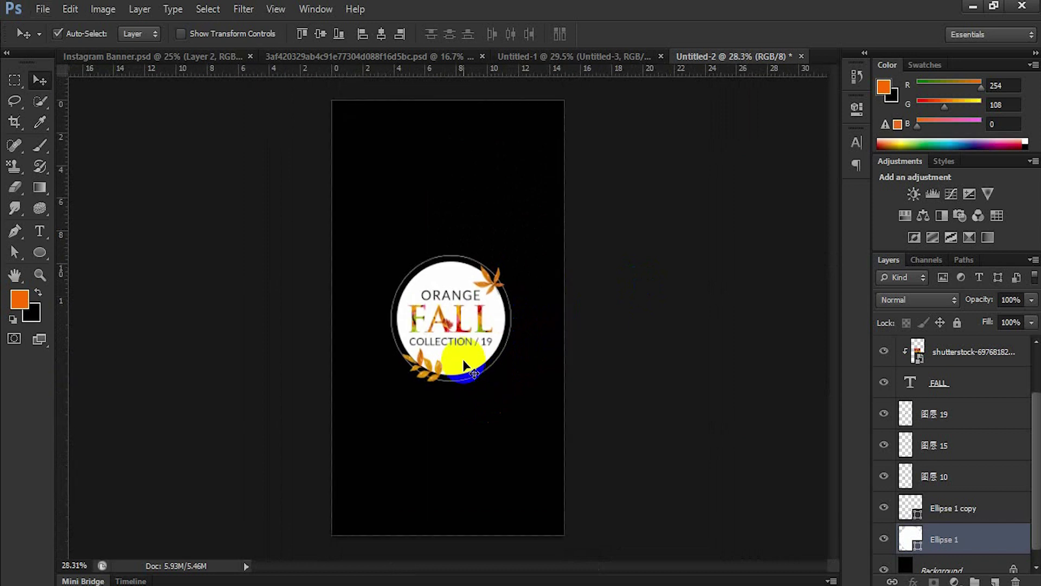
pyautogui.scroll(1, 465, 364)
pyautogui.scroll(1, 465, 364)
pyautogui.scroll(1, 465, 364)
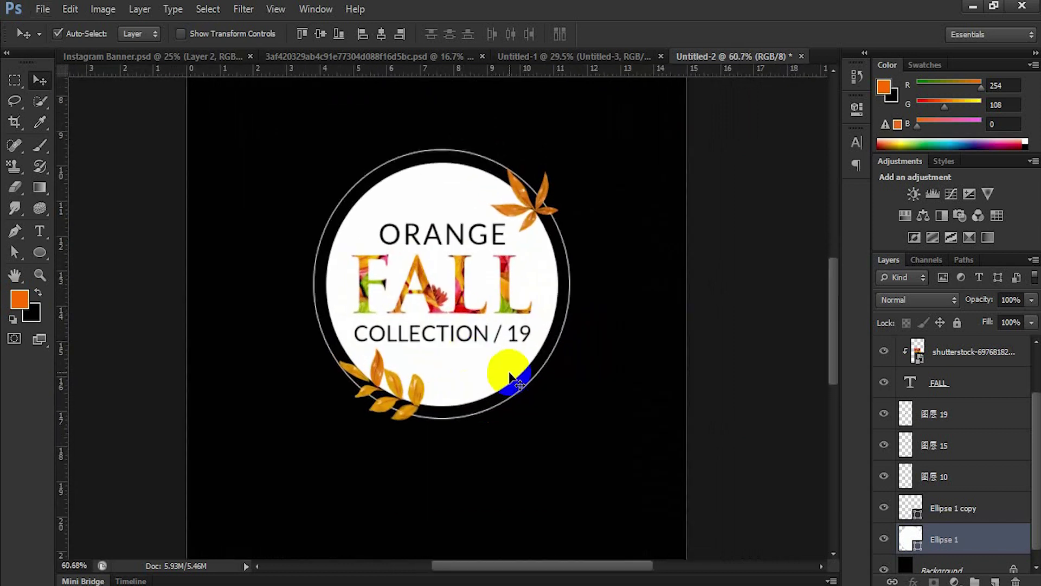
pyautogui.scroll(-1, 1016, 505)
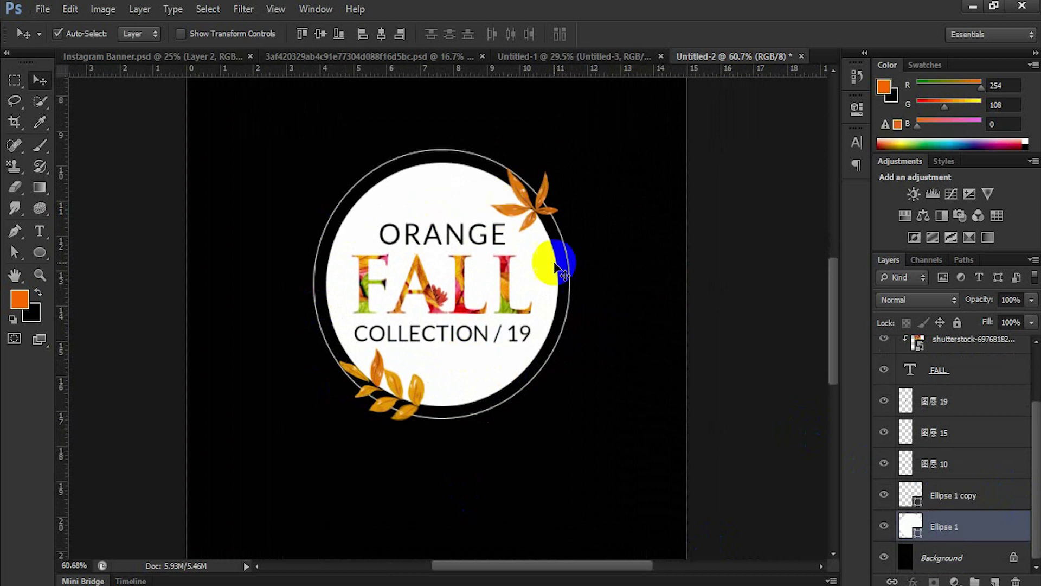
pyautogui.click(442, 227)
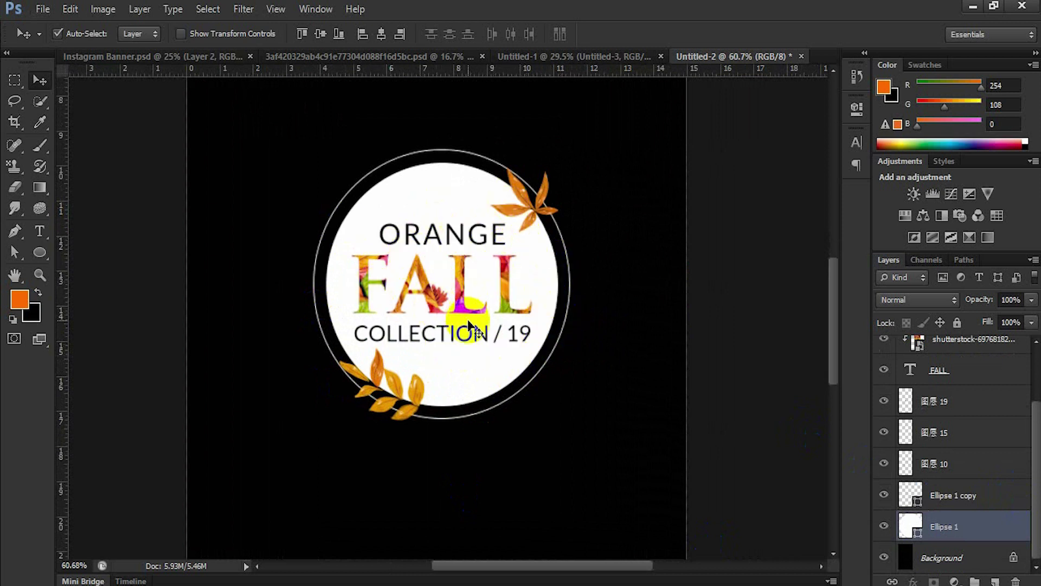
pyautogui.scroll(2, 956, 470)
pyautogui.scroll(-1, 956, 470)
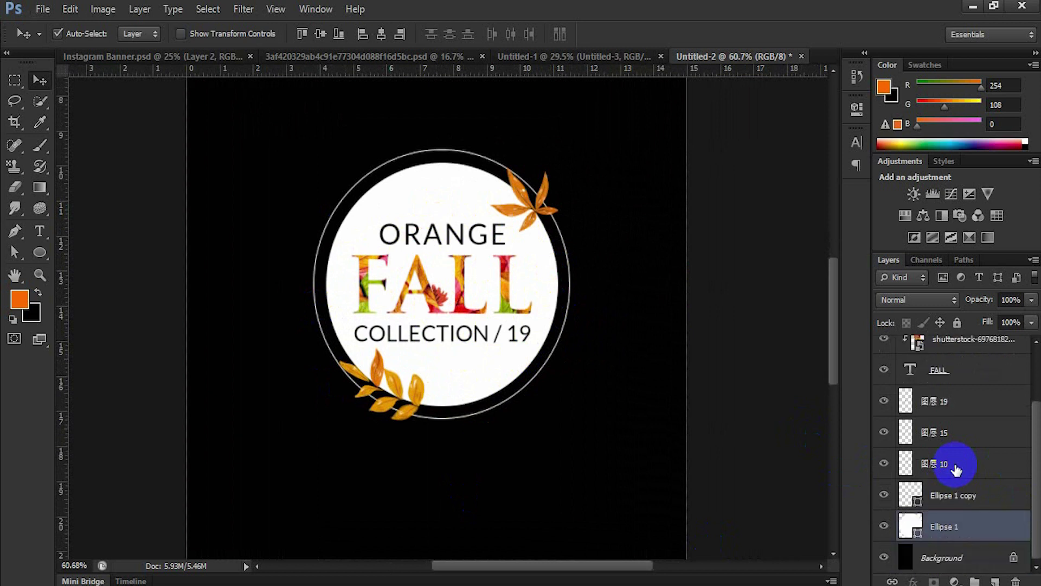
pyautogui.scroll(3, 979, 524)
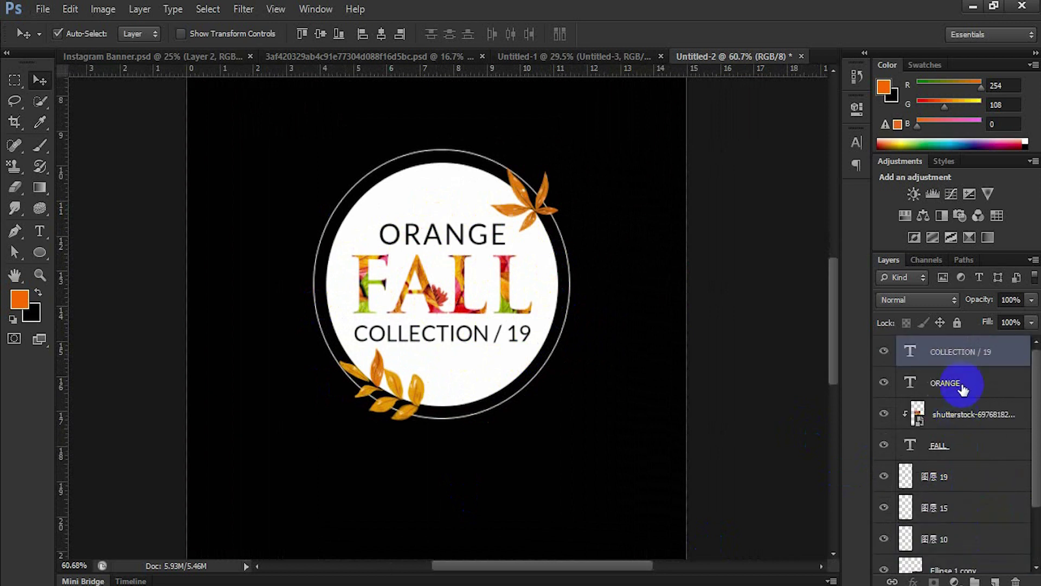
pyautogui.keyDown('shift'); pyautogui.click(967, 357); pyautogui.keyUp('shift')
pyautogui.hotkey('ctrl', 'g')
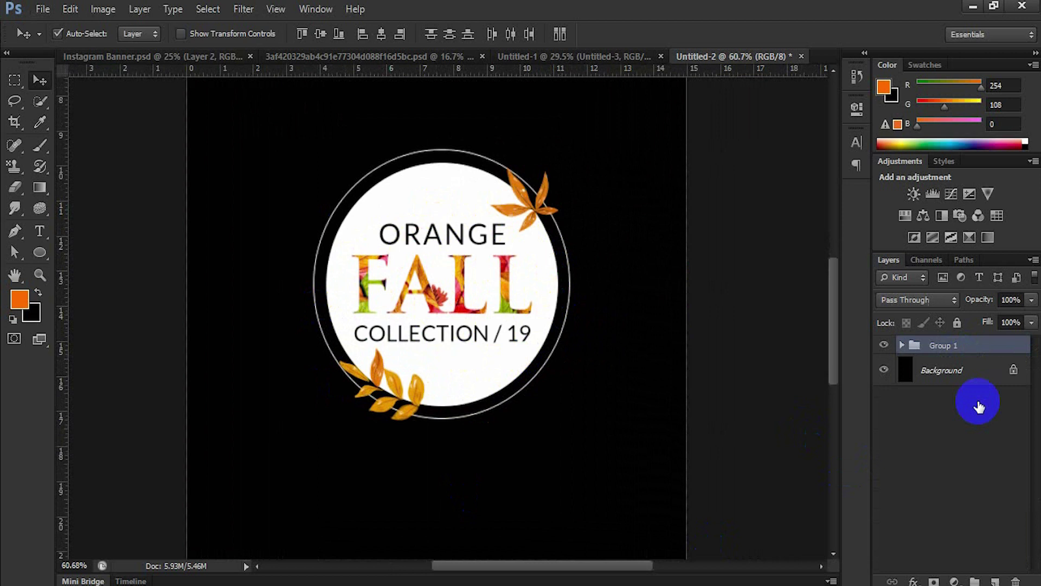
# Set Auto-Select to Group and drag the badge group into the orange story document
pyautogui.click(339, 58)
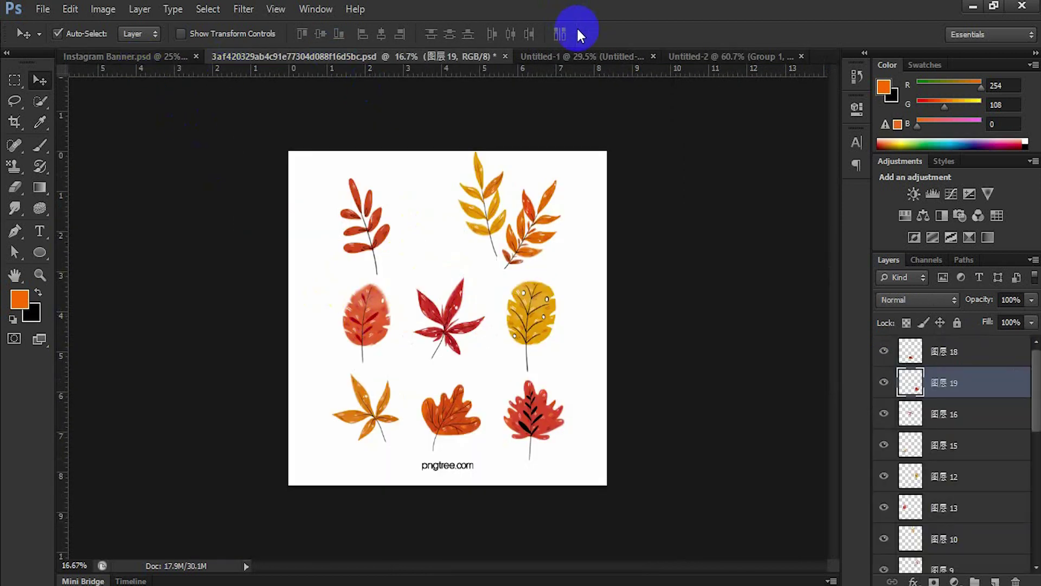
pyautogui.click(575, 57)
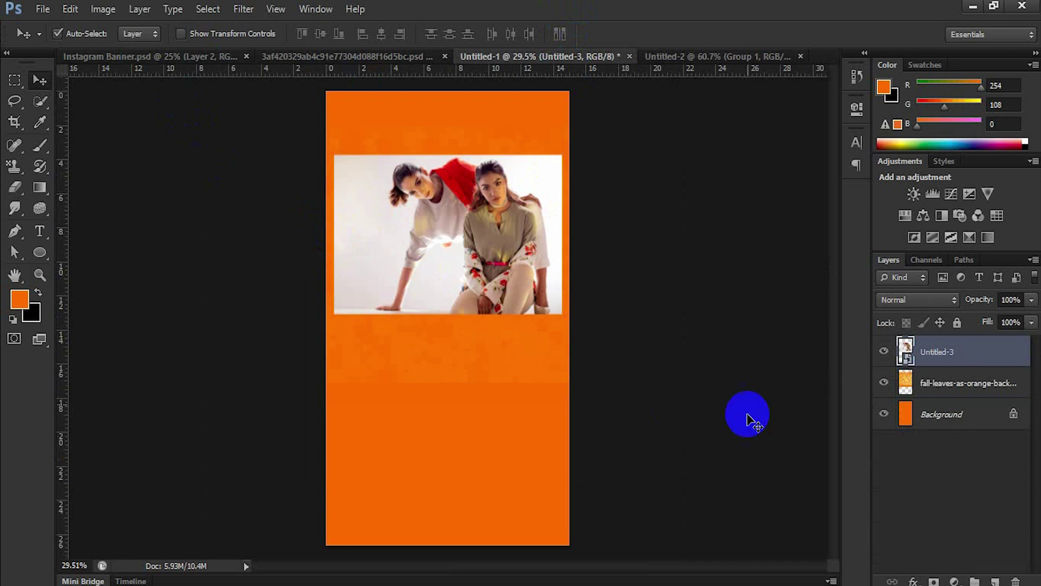
pyautogui.click(142, 33)
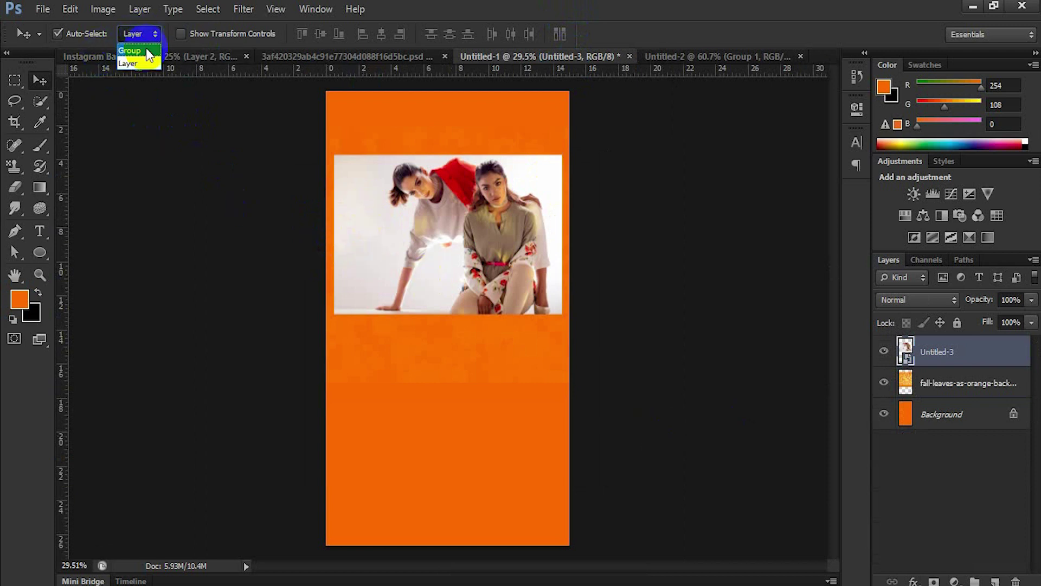
pyautogui.click(138, 51)
pyautogui.click(699, 57)
pyautogui.moveTo(477, 226)
pyautogui.mouseDown()
pyautogui.moveTo(494, 66)
pyautogui.moveTo(346, 247)
pyautogui.moveTo(388, 267)
pyautogui.moveTo(431, 339)
pyautogui.mouseUp()
# Scale the badge to about two-thirds size on the photo's left edge, then reset Auto-Select to Layer
pyautogui.hotkey('ctrl', 't')
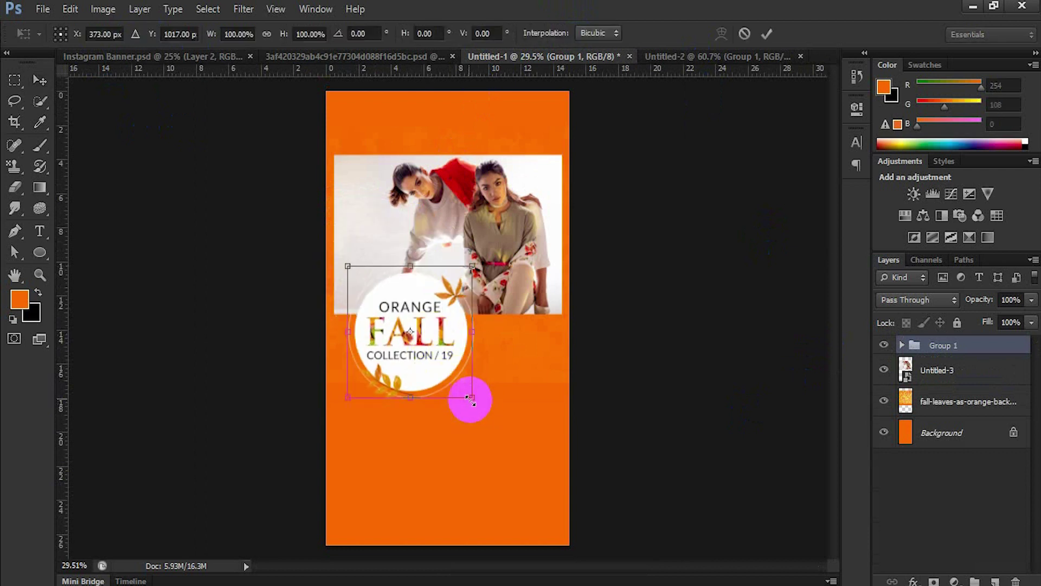
pyautogui.moveTo(471, 399); pyautogui.dragTo(365, 261)
pyautogui.scroll(3, 365, 260)
pyautogui.moveTo(426, 303); pyautogui.dragTo(391, 281)
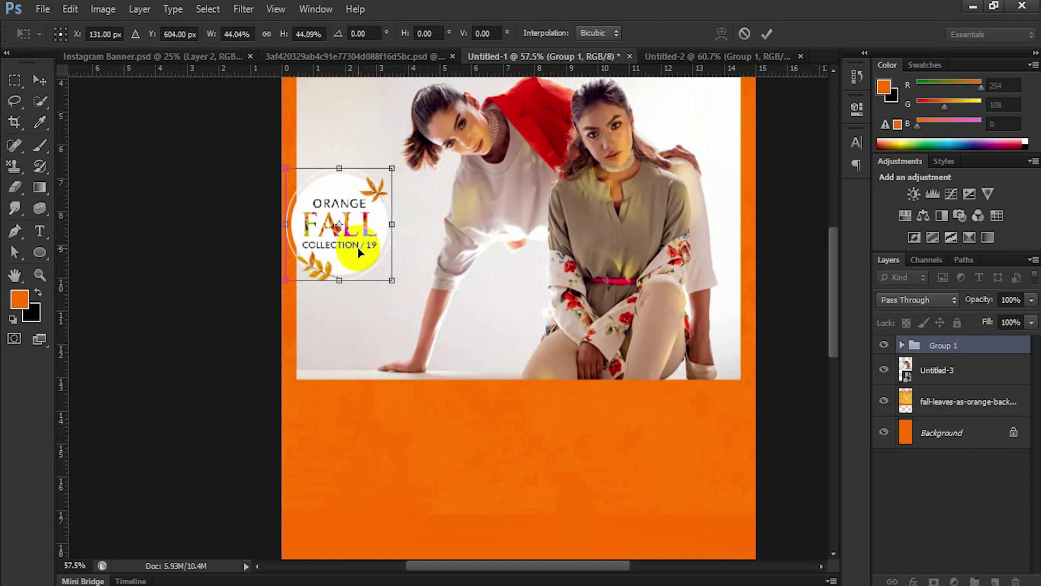
pyautogui.press('Up')
pyautogui.press('Up')
pyautogui.press('Up')
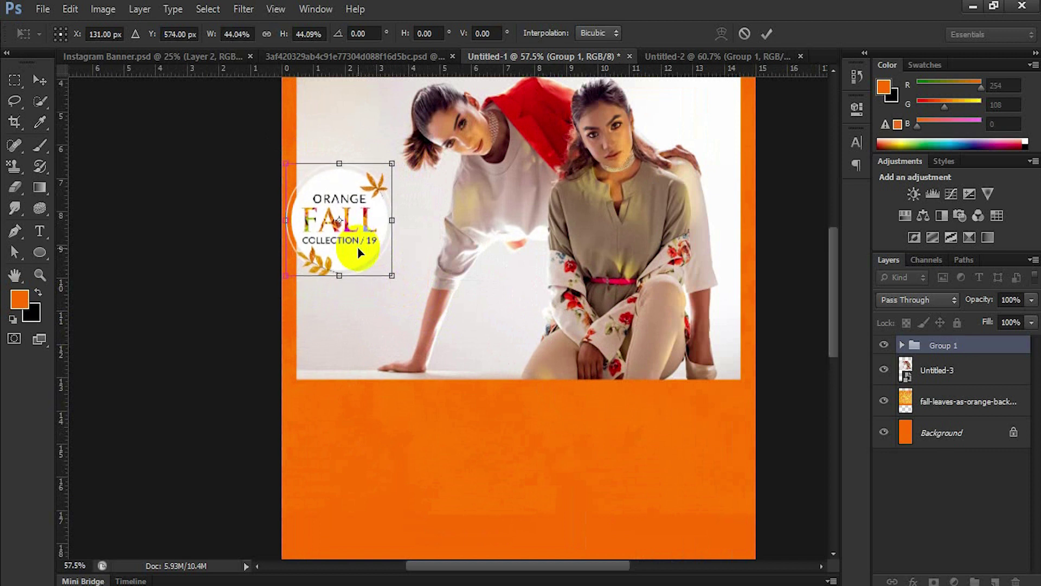
pyautogui.press('Up')
pyautogui.press('Up')
pyautogui.press('Up')
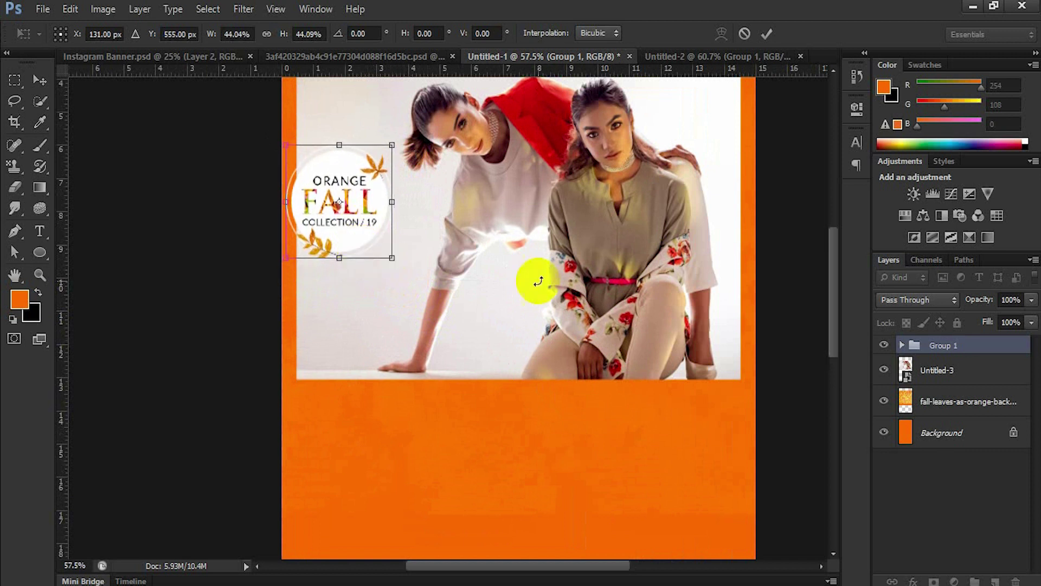
pyautogui.click(767, 33)
pyautogui.scroll(-1, 535, 332)
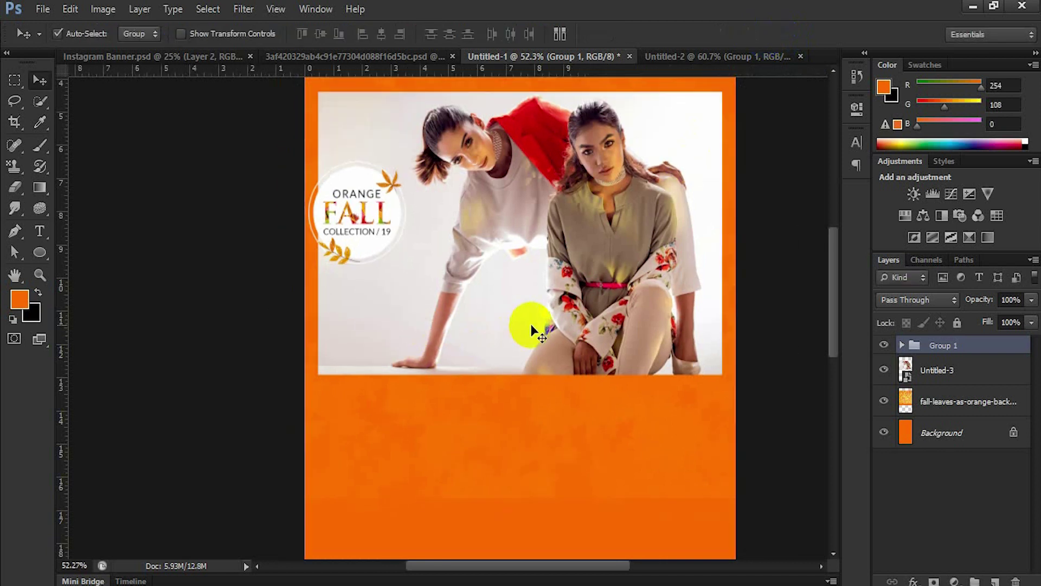
pyautogui.scroll(-2, 534, 332)
pyautogui.scroll(-2, 534, 332)
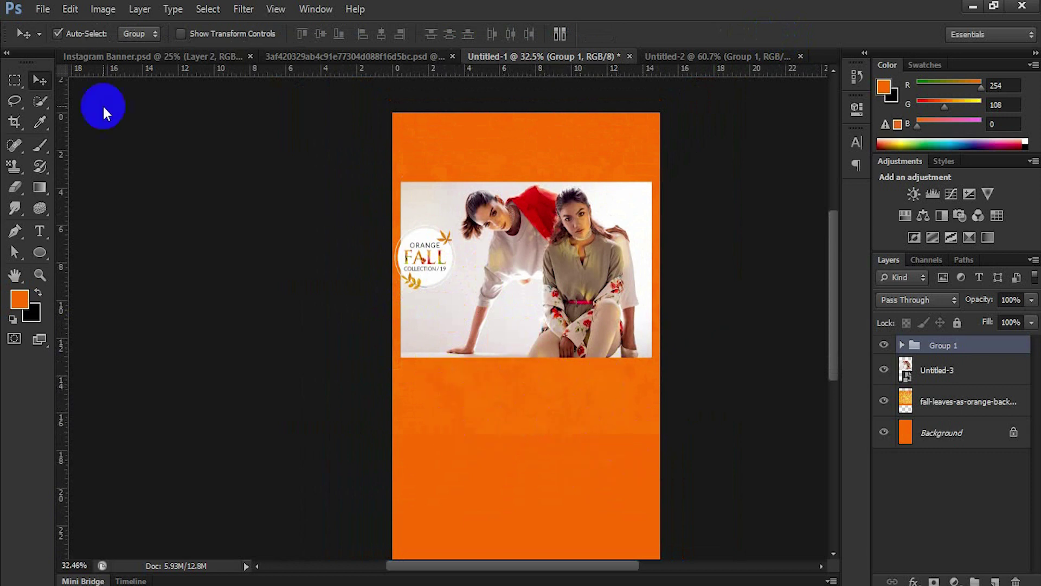
pyautogui.click(140, 62)
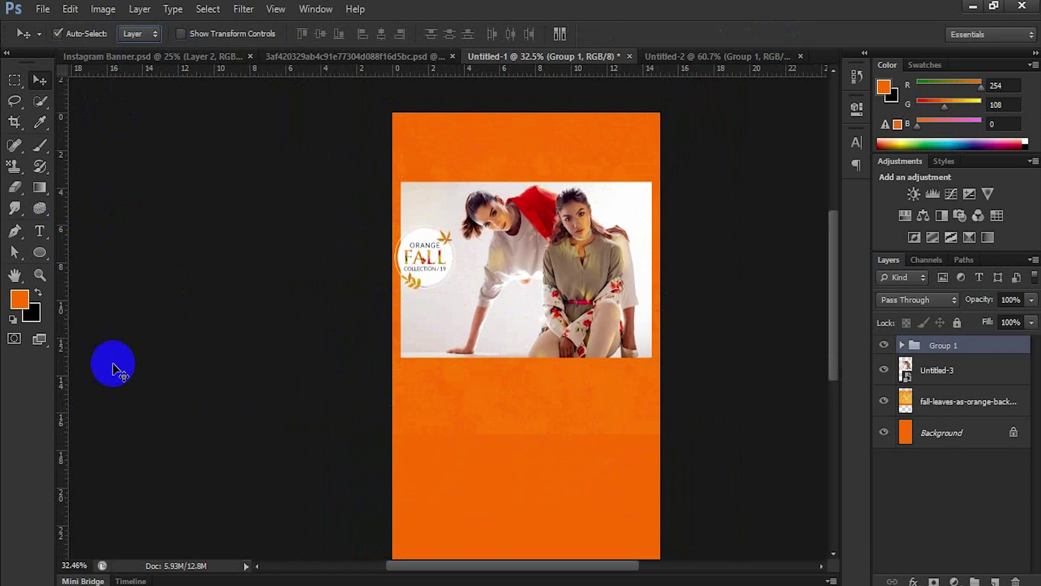
# Add SHOP NOW text below the photo and make it white
pyautogui.click(33, 229)
pyautogui.click(448, 397)
pyautogui.write('SHOP NOW')
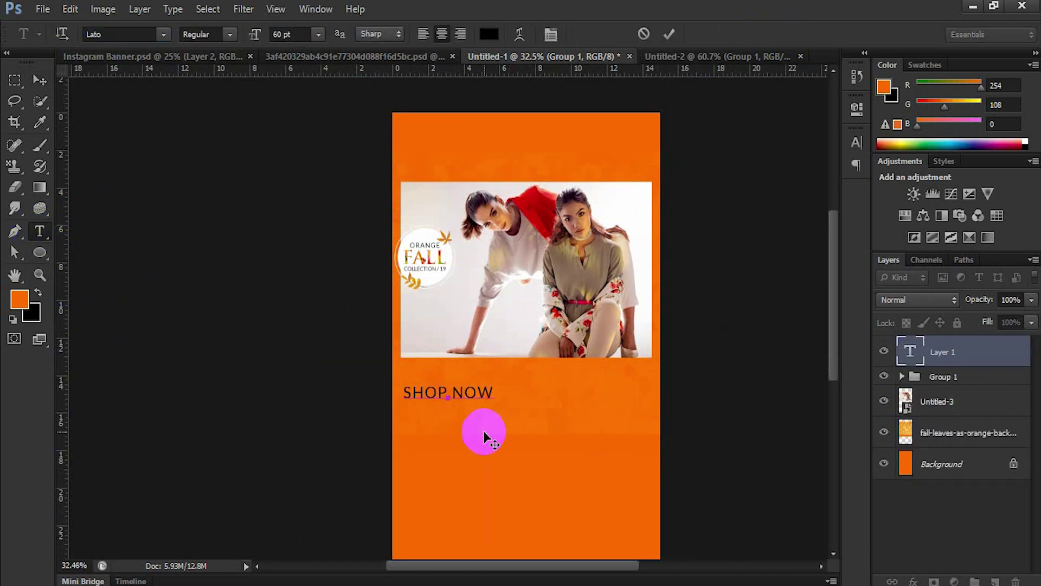
pyautogui.hotkey('ctrl', 'a')
pyautogui.click(489, 34)
pyautogui.click(721, 279)
pyautogui.click(644, 153)
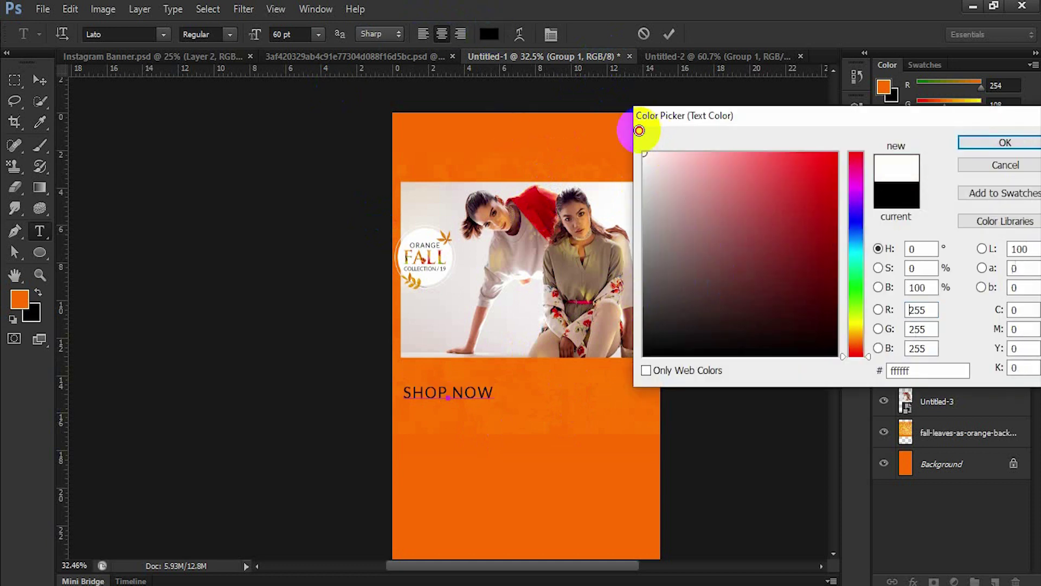
pyautogui.click(1033, 138)
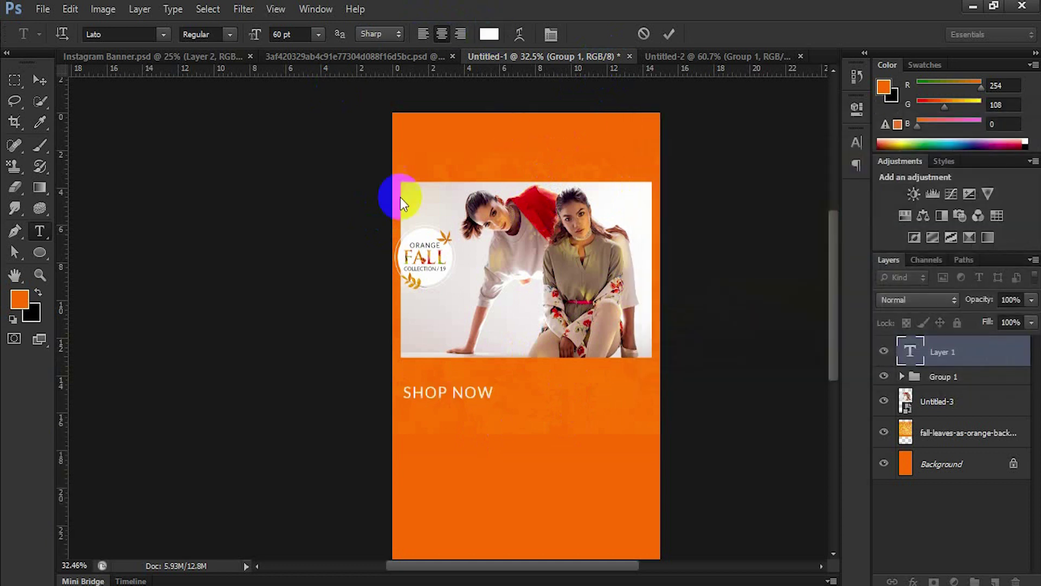
# Set SHOP NOW to Lato Light at 96 pt and commit it
pyautogui.click(229, 34)
pyautogui.click(218, 74)
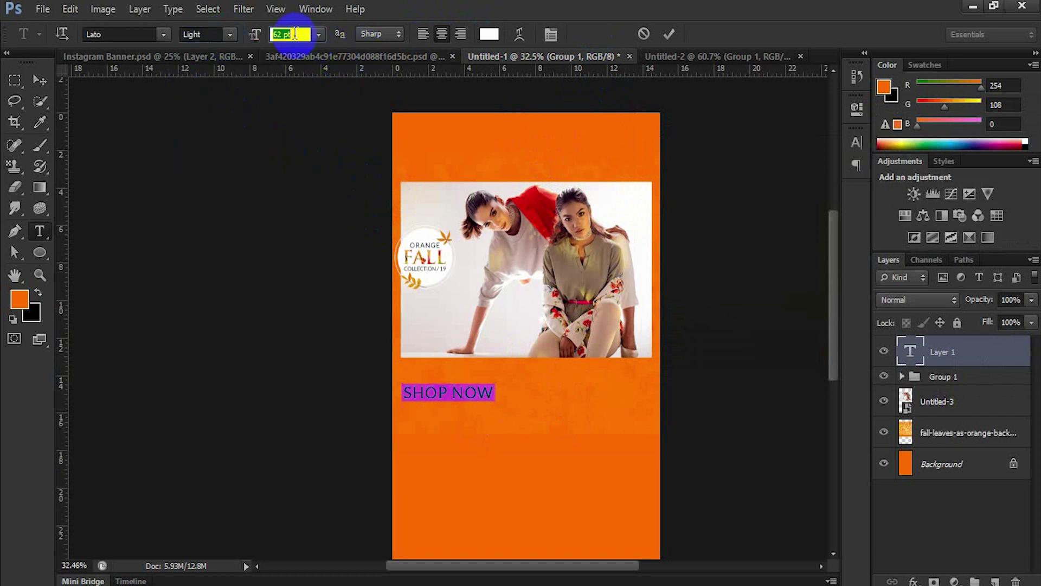
pyautogui.scroll(6, 294, 35)
pyautogui.scroll(6, 293, 35)
pyautogui.scroll(6, 293, 34)
pyautogui.scroll(5, 294, 35)
pyautogui.scroll(5, 293, 34)
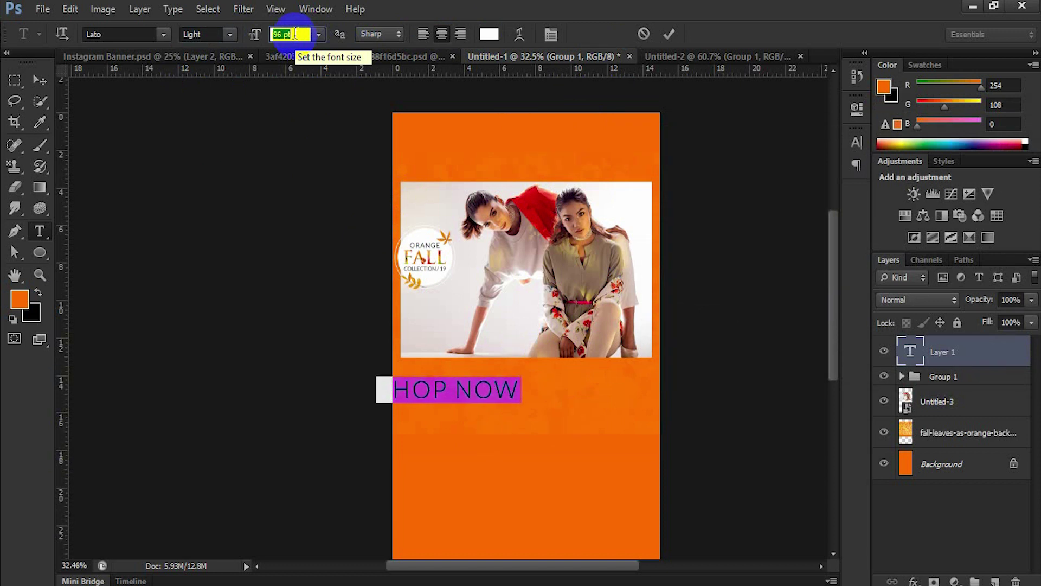
pyautogui.click(668, 36)
pyautogui.click(960, 474)
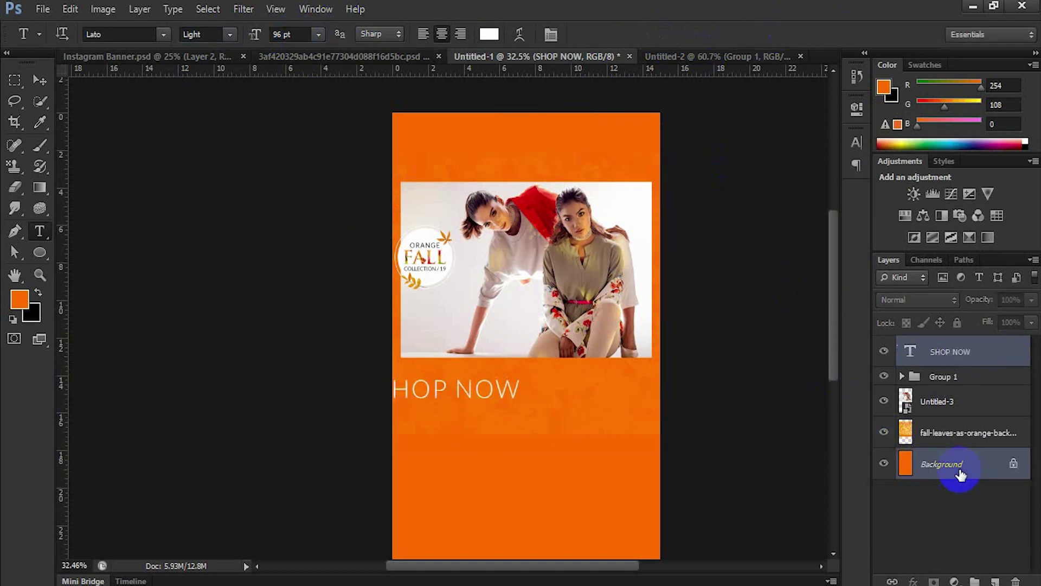
# Center SHOP NOW horizontally on the canvas and reposition it
pyautogui.click(40, 79)
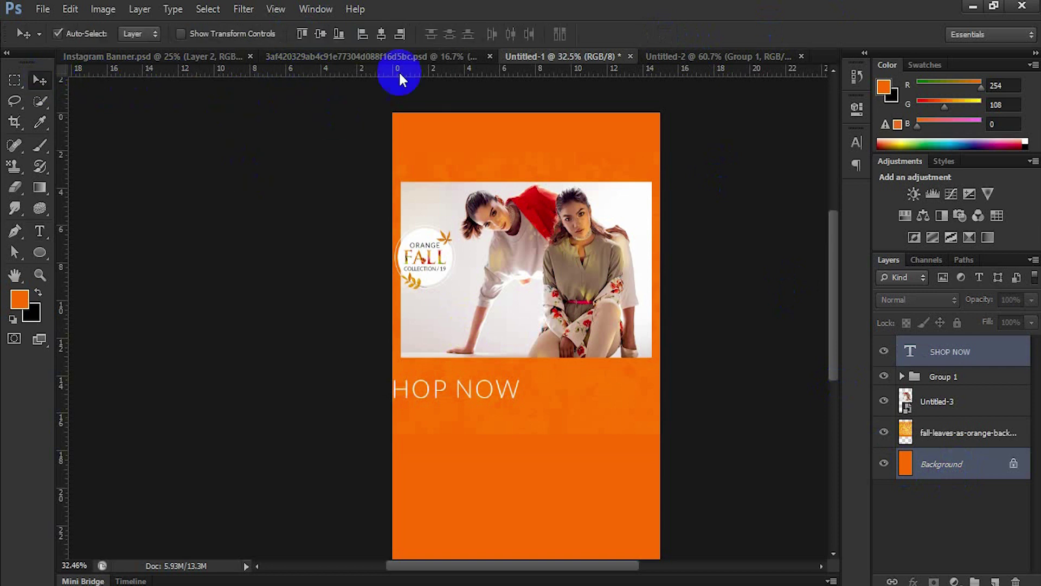
pyautogui.click(382, 41)
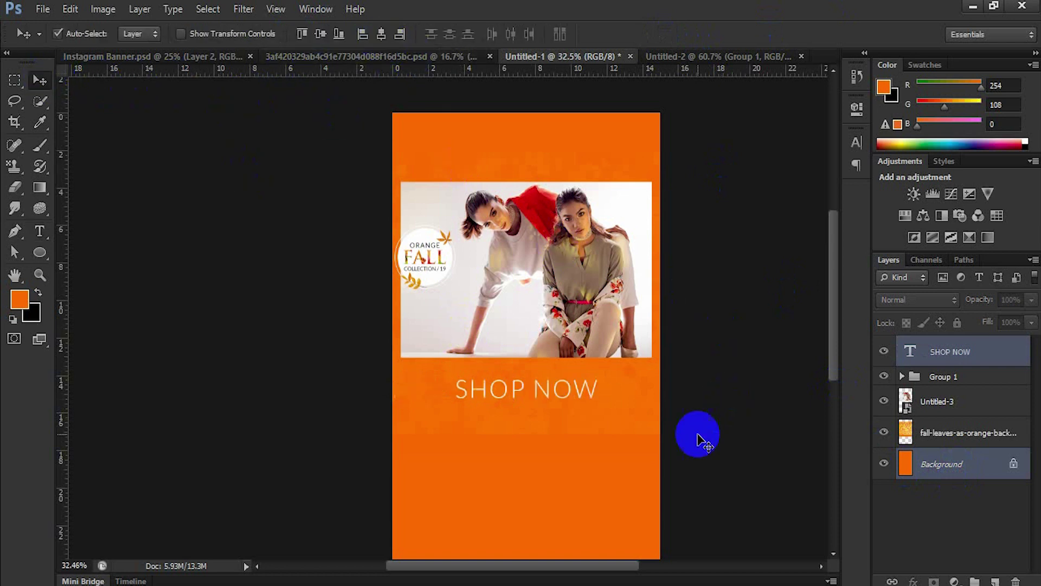
pyautogui.click(490, 438)
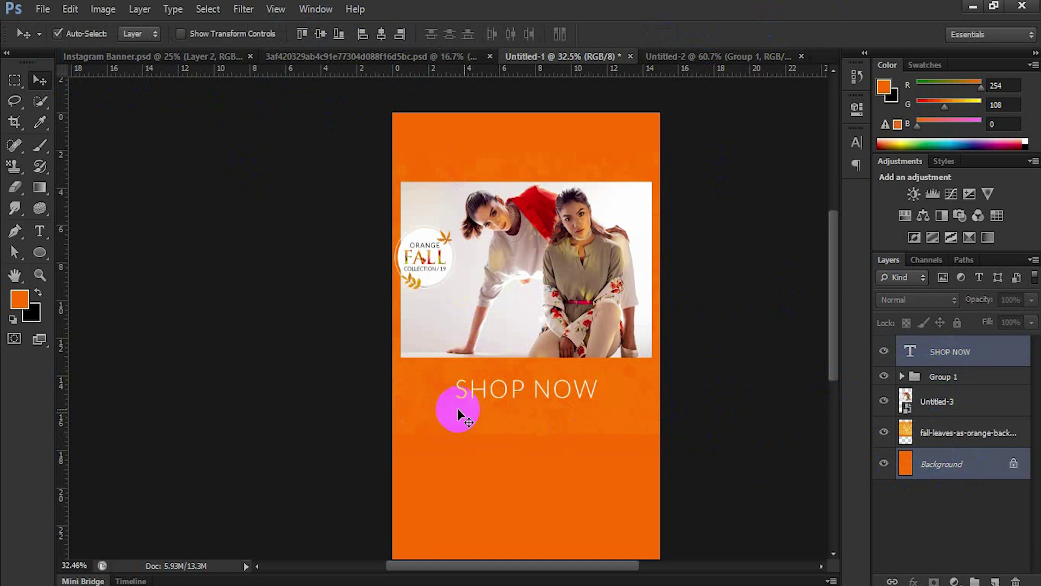
pyautogui.moveTo(491, 438); pyautogui.dragTo(609, 420)
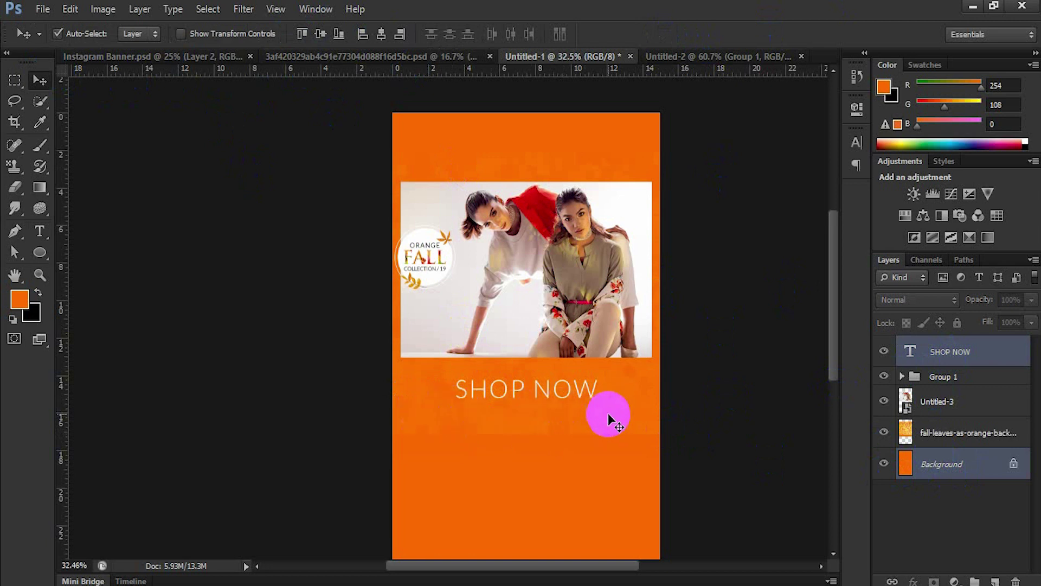
pyautogui.click(947, 358)
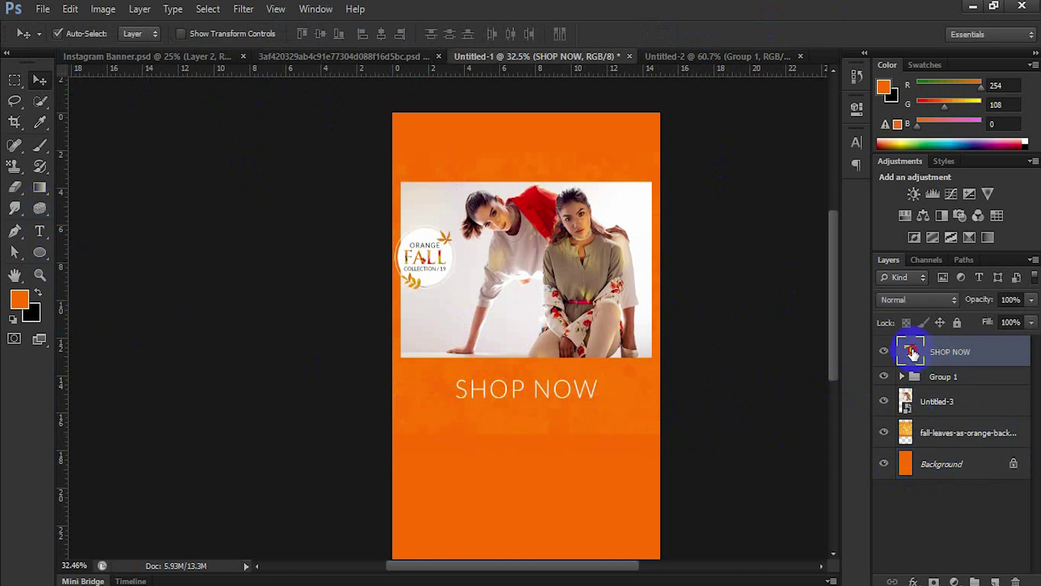
# Set SHOP NOW's tracking to 60, collapse the Character panel, and commit the text
pyautogui.doubleClick(911, 352)
pyautogui.click(551, 33)
pyautogui.click(794, 193)
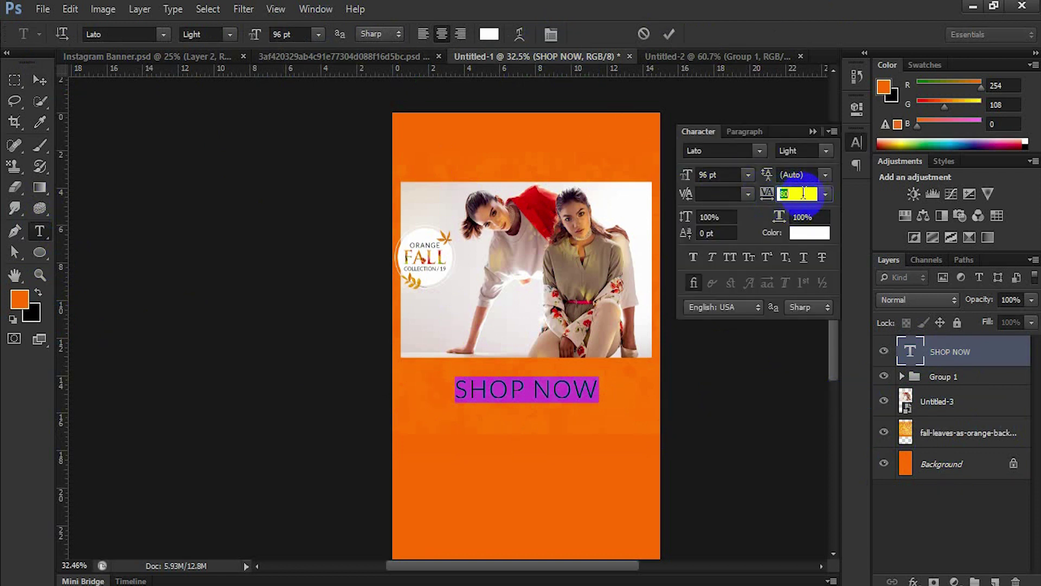
pyautogui.write('60')
pyautogui.press('Return')
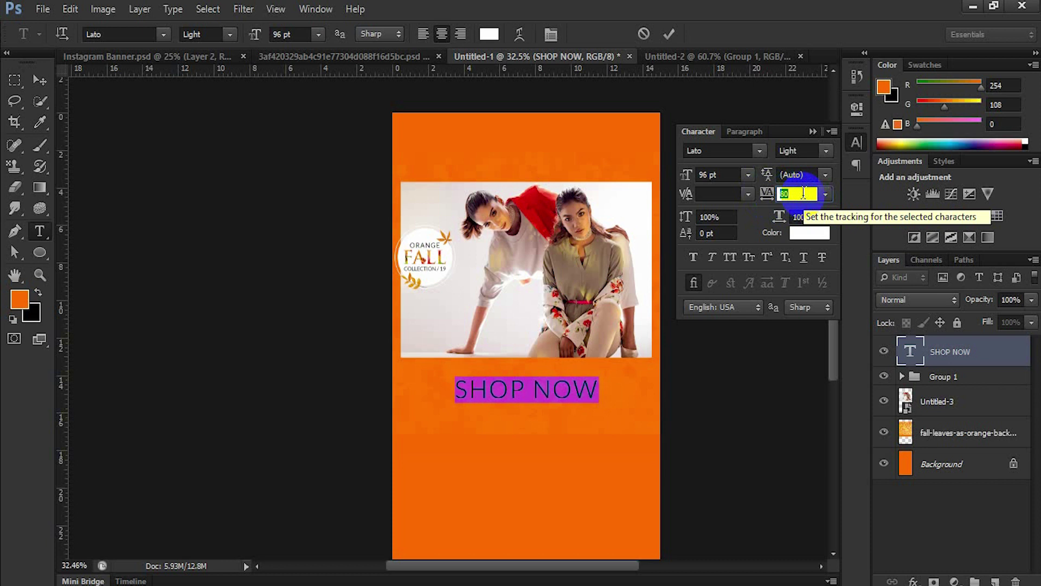
pyautogui.click(813, 131)
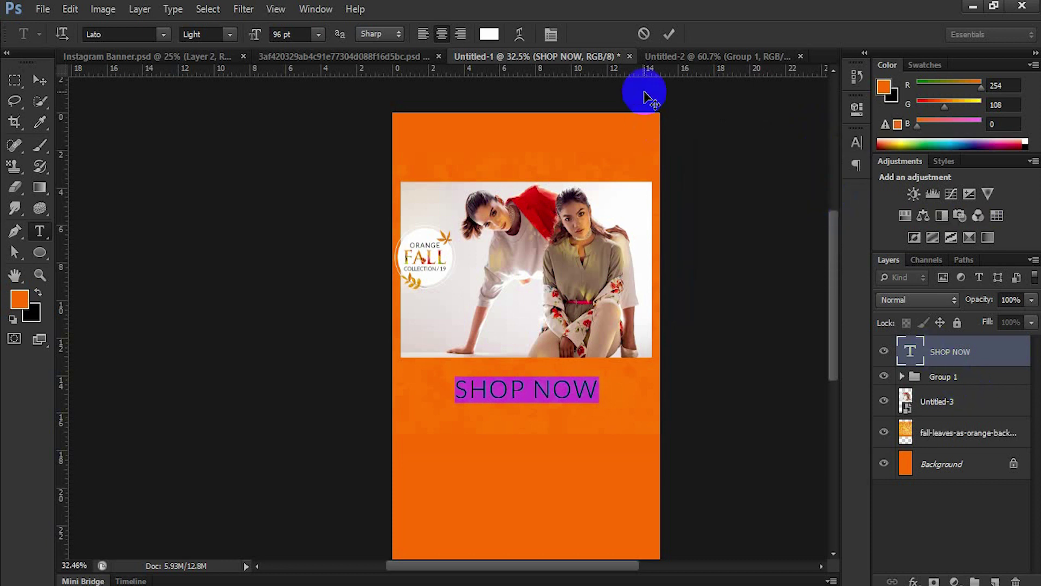
pyautogui.click(668, 34)
# Type 'orangeclothing.com' as a new text line below SHOP NOW
pyautogui.press('v')
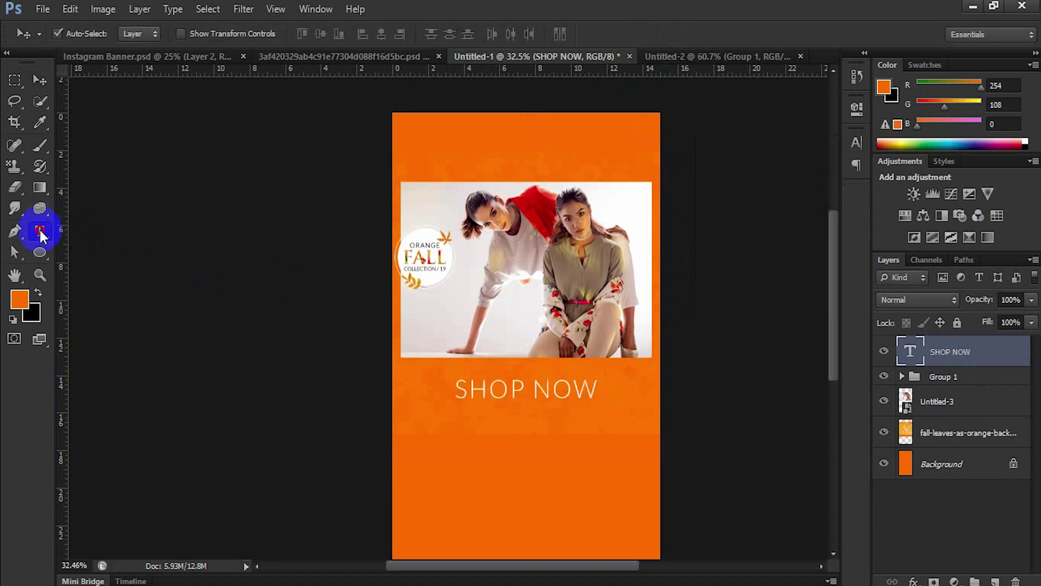
pyautogui.click(41, 232)
pyautogui.click(458, 426)
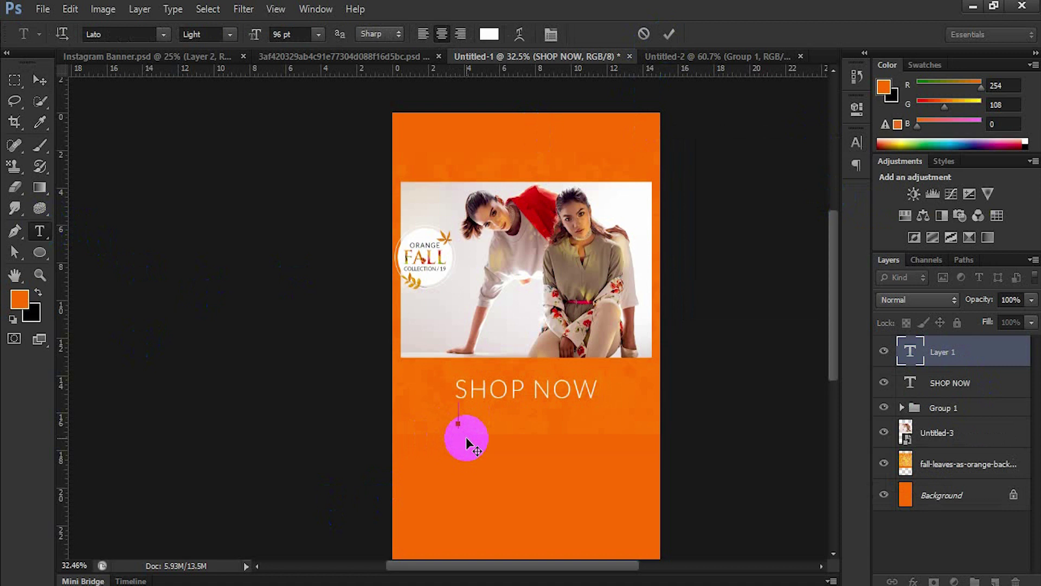
pyautogui.write('orangeclothing.')
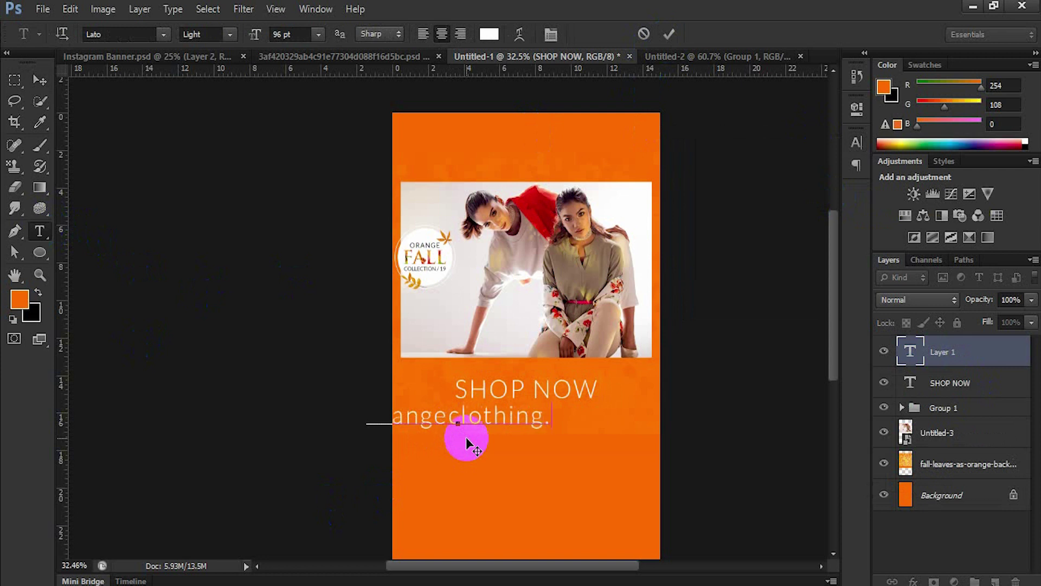
pyautogui.write('net')
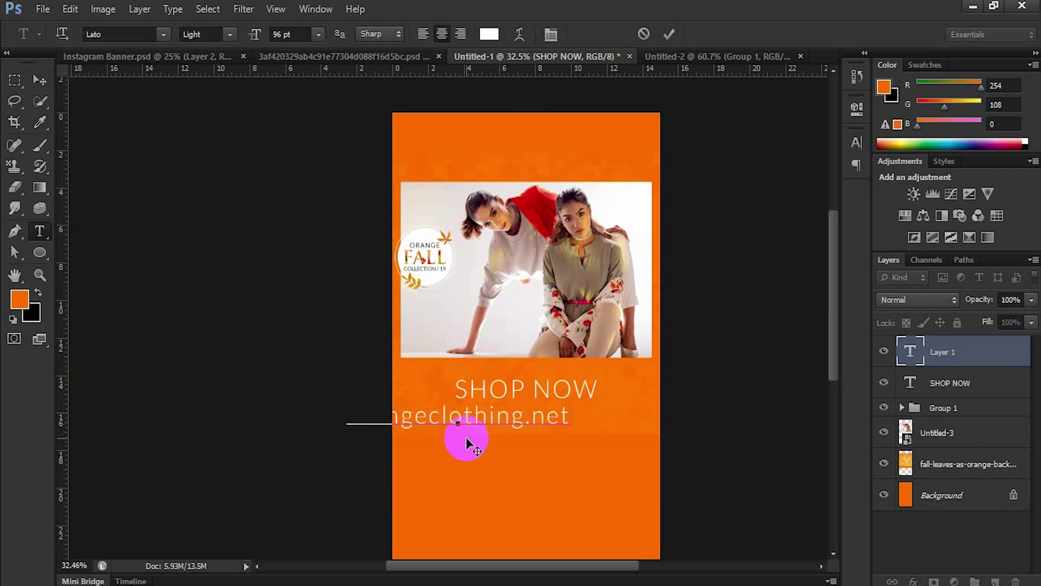
pyautogui.press('BackSpace')
pyautogui.press('BackSpace')
pyautogui.press('BackSpace')
pyautogui.write('com')
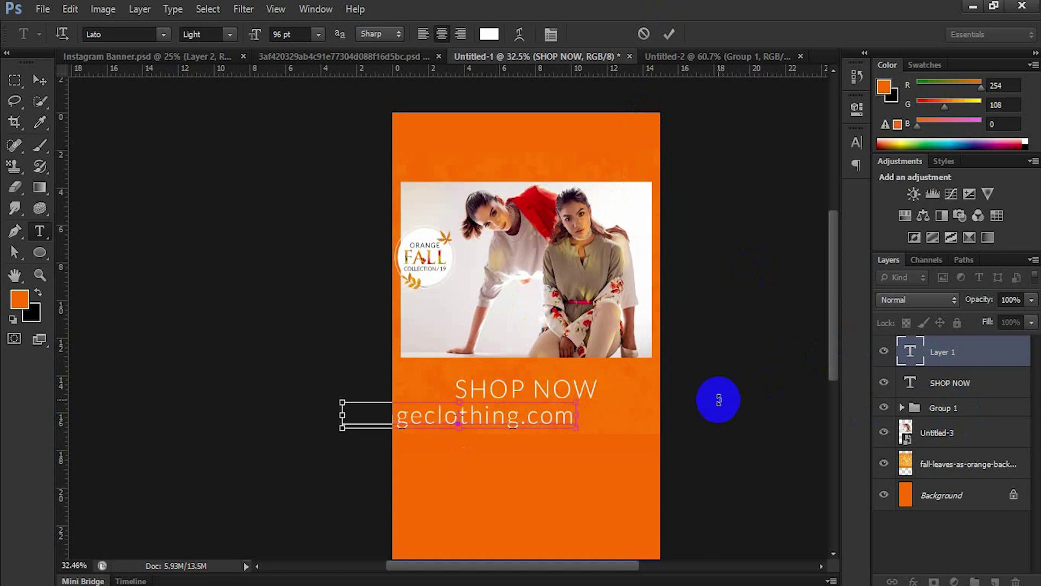
# Set the orangeclothing.com tracking to 0 and commit the text
pyautogui.hotkey('ctrl', 'a')
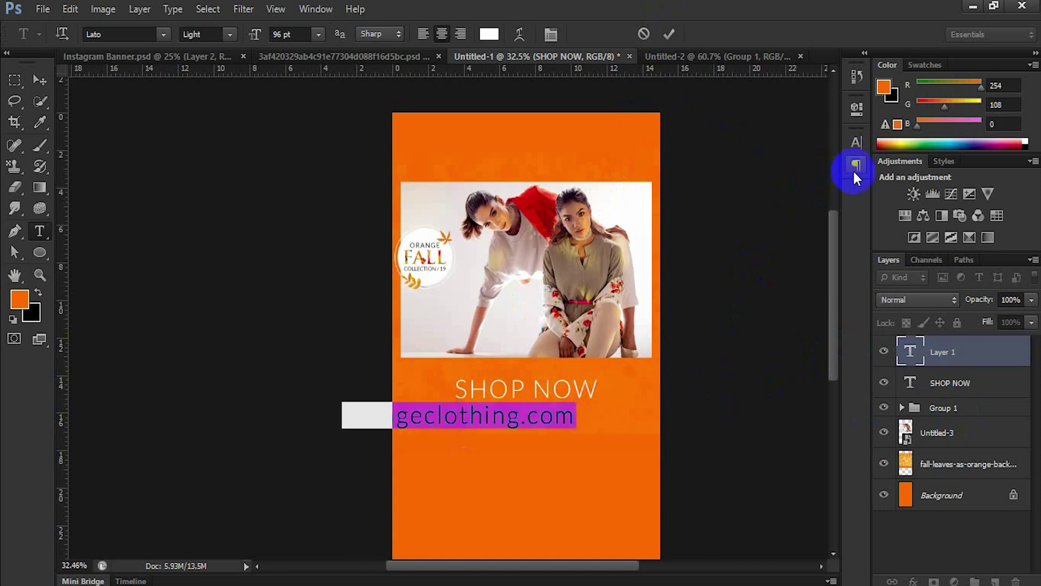
pyautogui.click(550, 36)
pyautogui.click(825, 195)
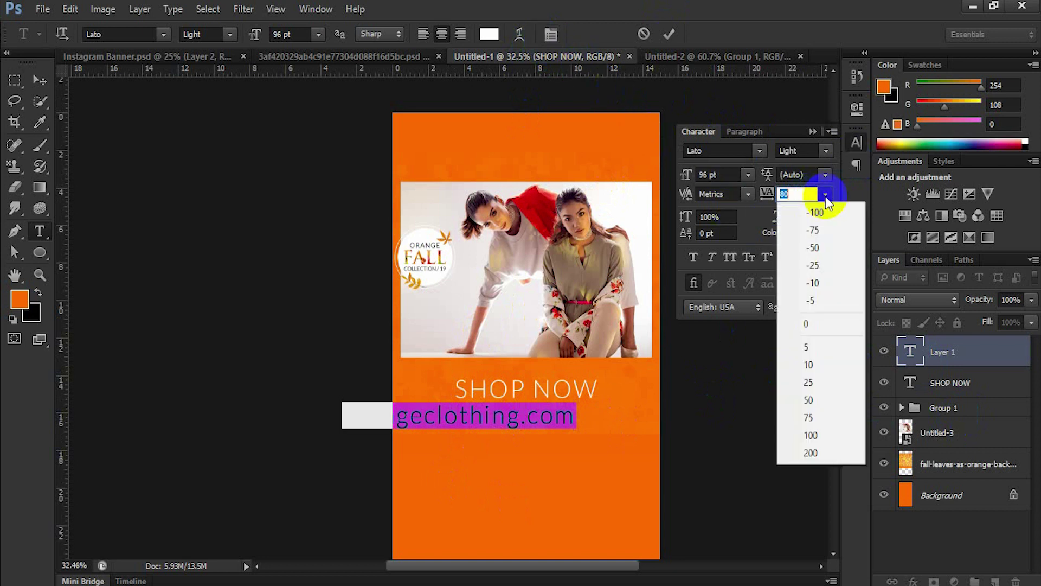
pyautogui.click(823, 323)
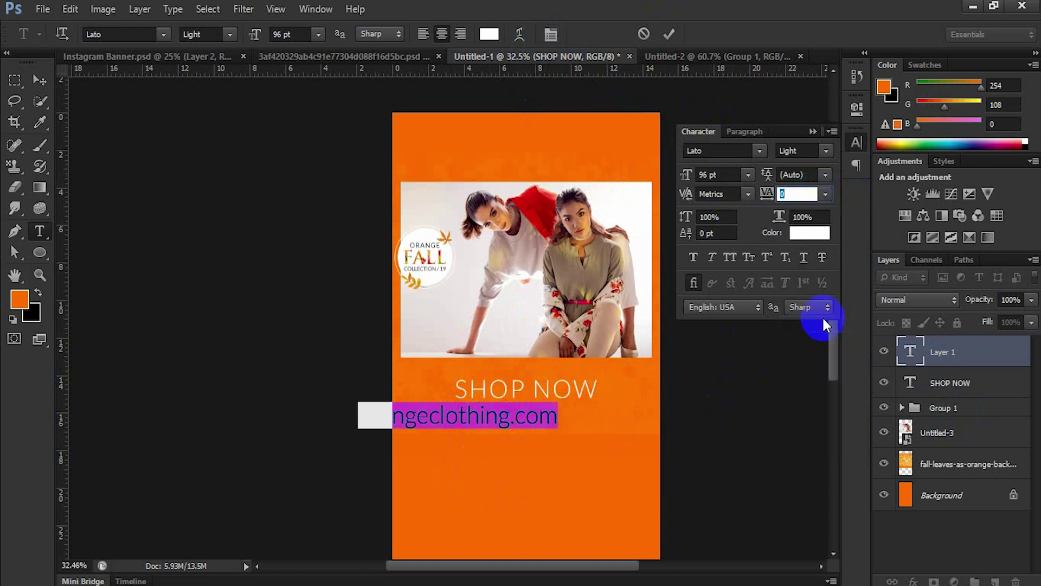
pyautogui.click(813, 132)
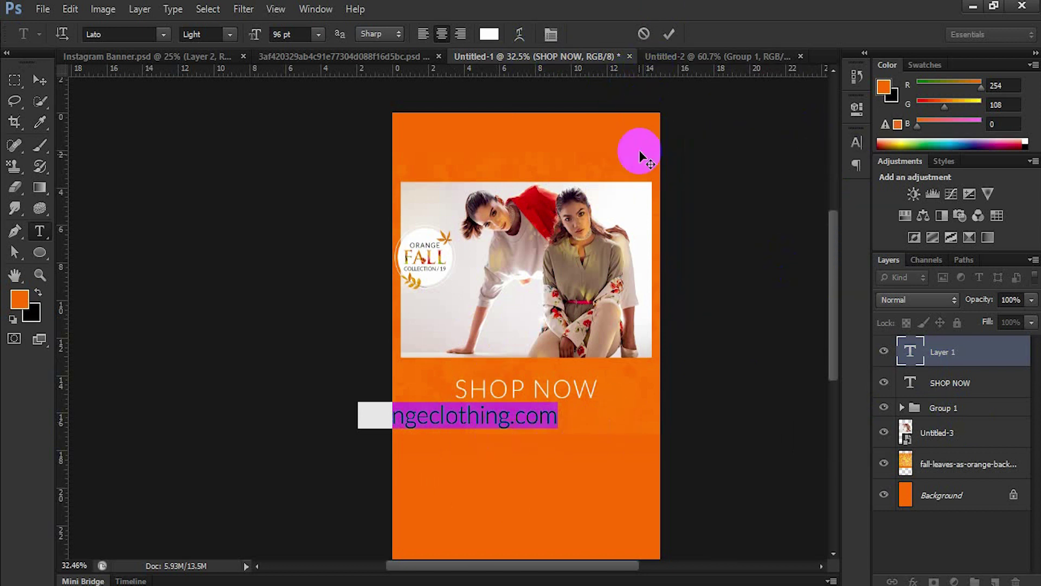
pyautogui.click(669, 38)
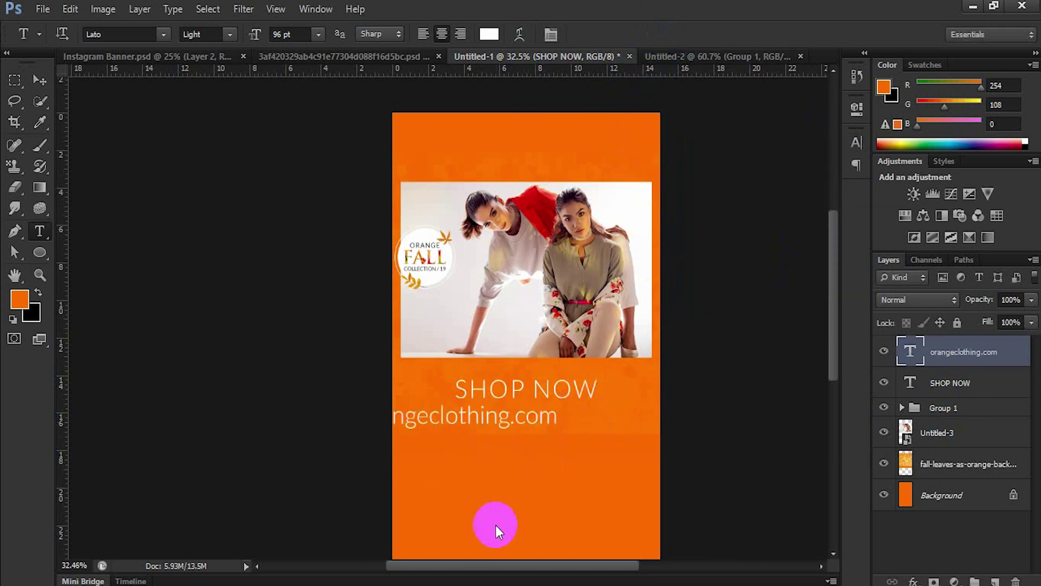
# Move orangeclothing.com under SHOP NOW, reduce its font size, and set it to Regular weight
pyautogui.press('v')
pyautogui.moveTo(481, 416); pyautogui.dragTo(542, 418)
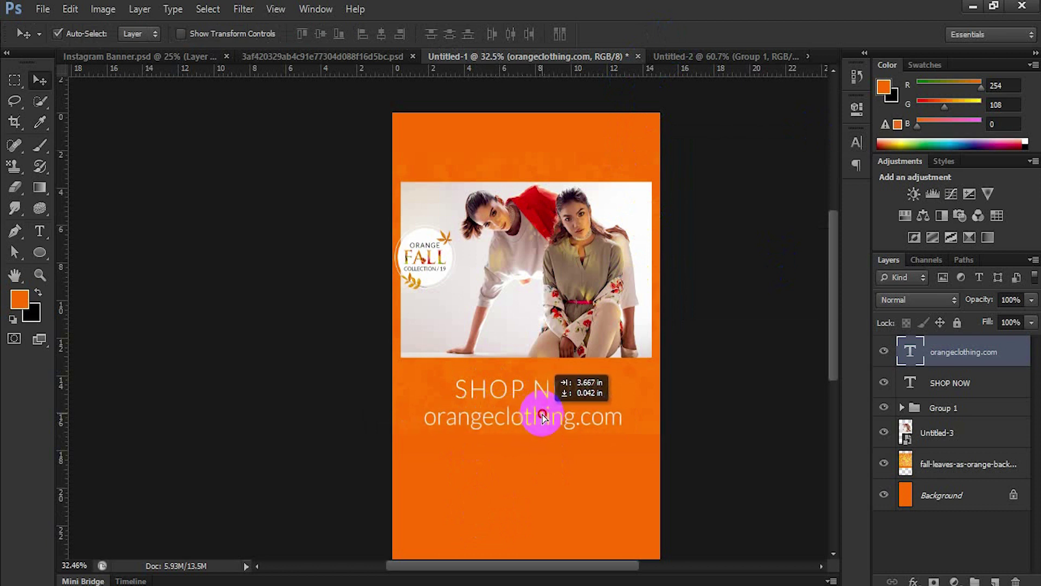
pyautogui.doubleClick(914, 346)
pyautogui.click(293, 34)
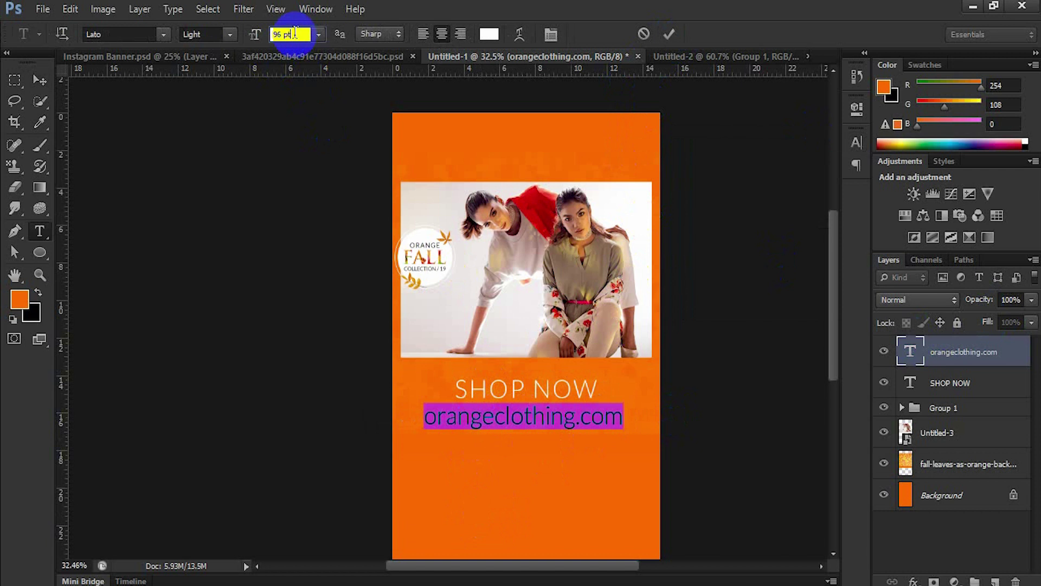
pyautogui.press('Down')
pyautogui.press('Down')
pyautogui.press('Down')
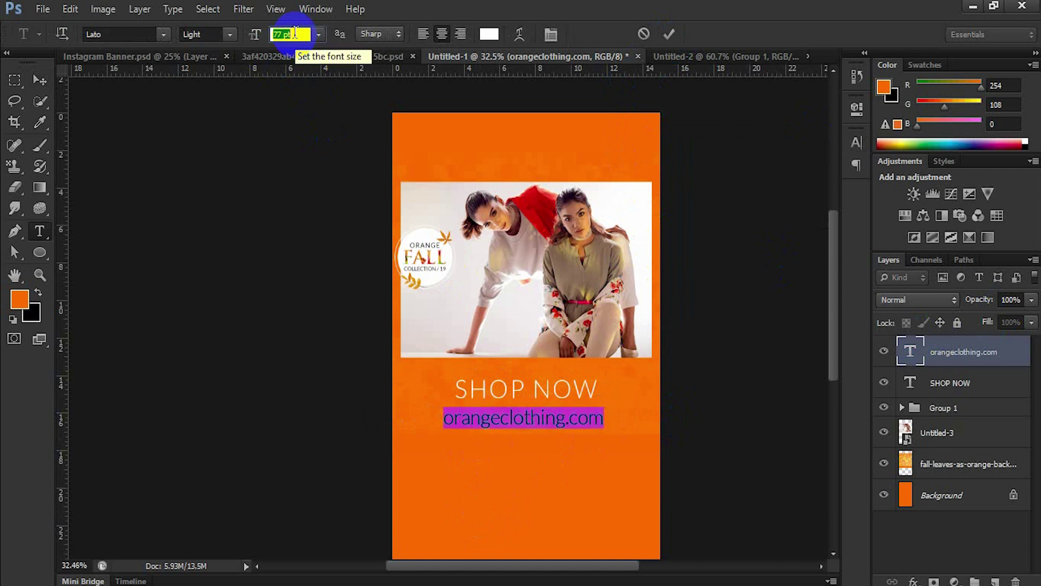
pyautogui.click(230, 34)
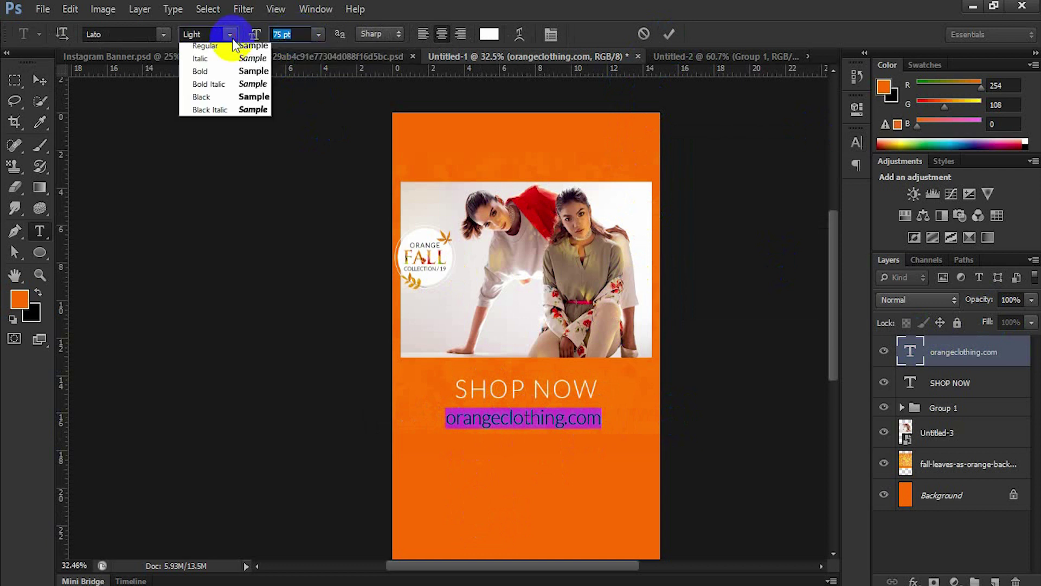
pyautogui.click(227, 102)
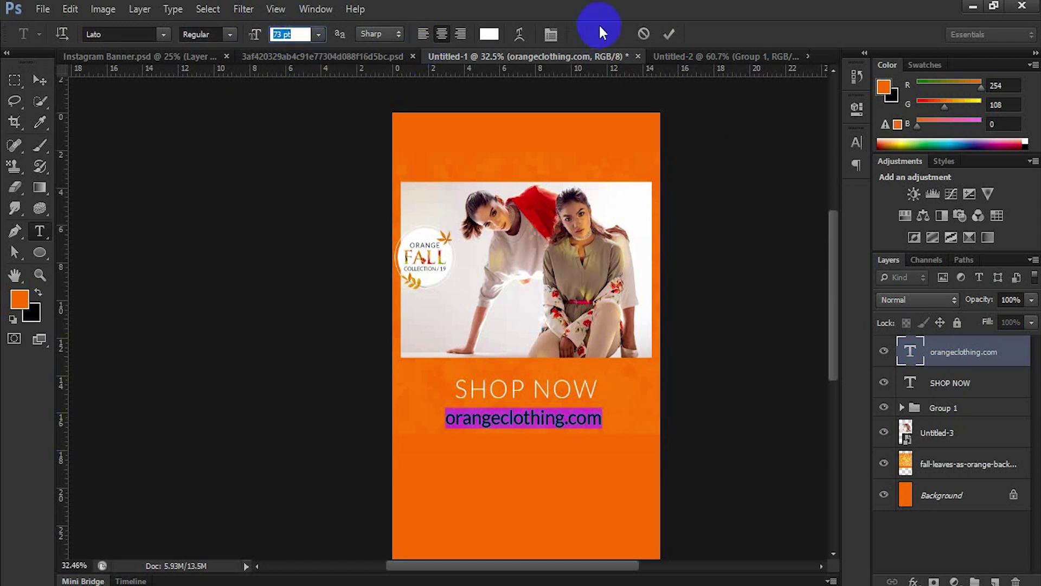
pyautogui.click(671, 39)
# Pair the SHOP NOW and orangeclothing.com layers with the Background to centre them horizontally
pyautogui.press('v')
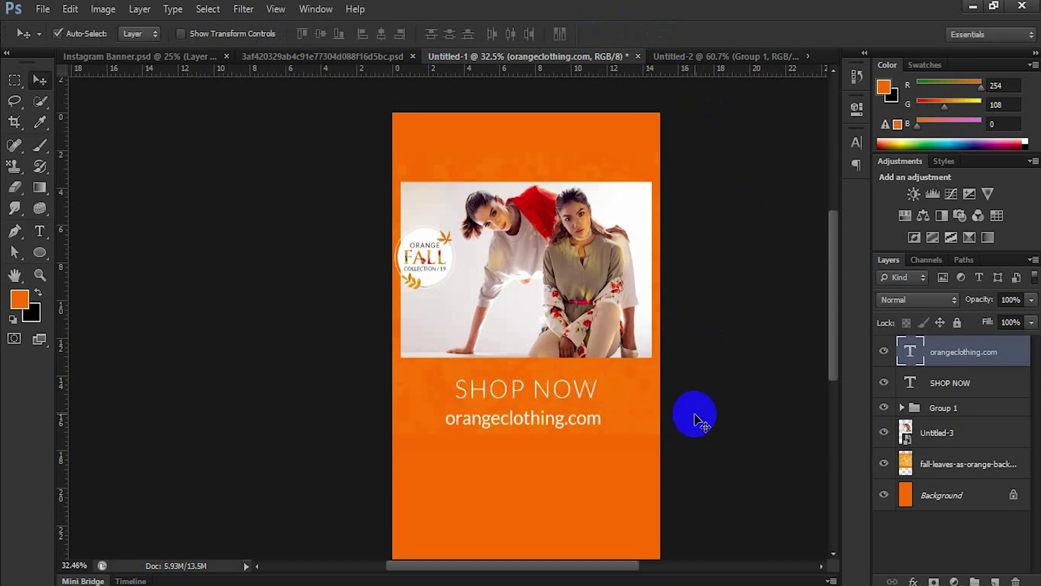
pyautogui.click(968, 385)
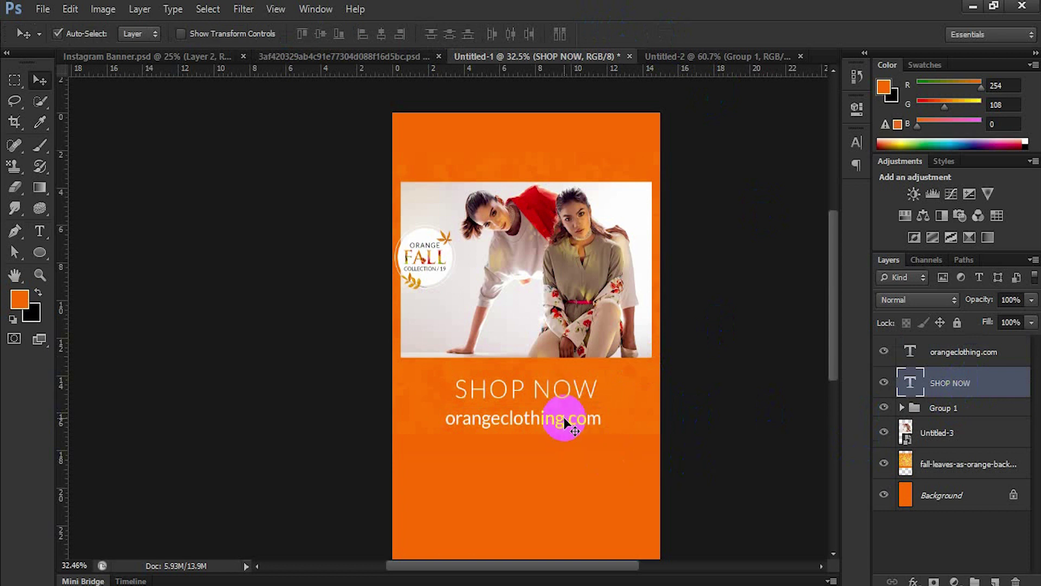
pyautogui.keyDown('ctrl'); pyautogui.click(977, 512); pyautogui.keyUp('ctrl')
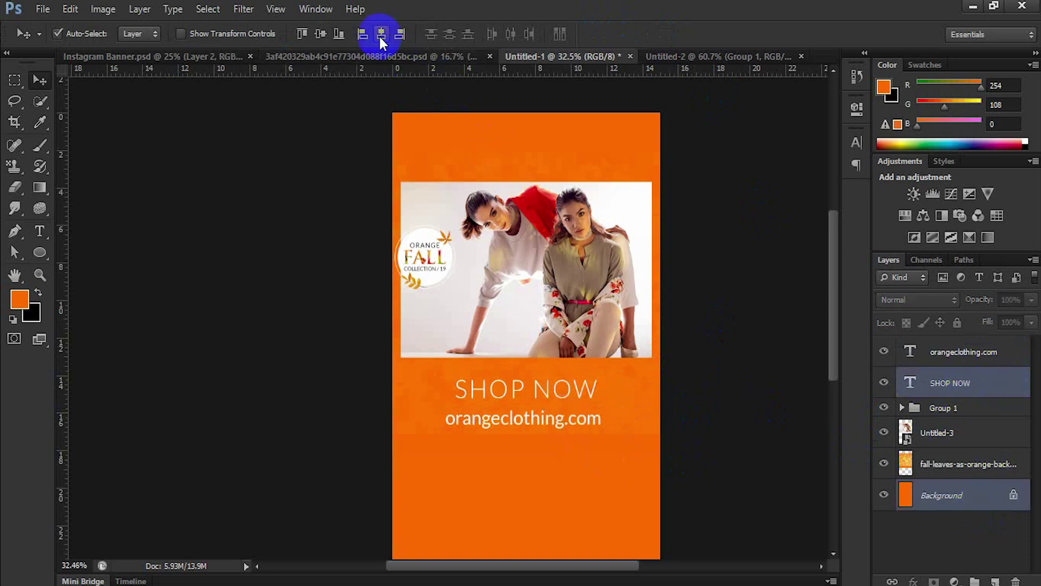
pyautogui.click(988, 352)
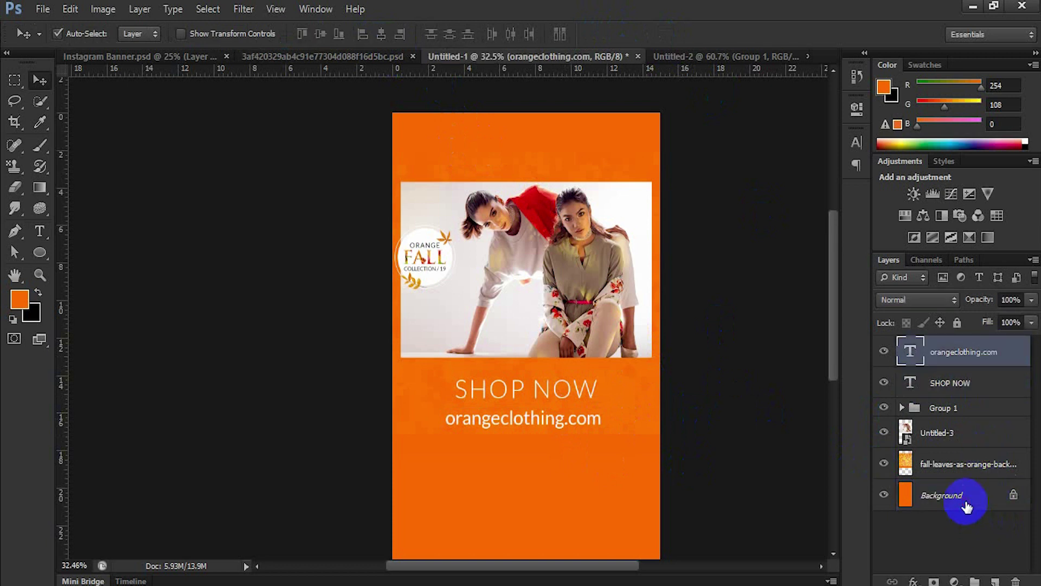
pyautogui.keyDown('ctrl'); pyautogui.click(968, 506); pyautogui.keyUp('ctrl')
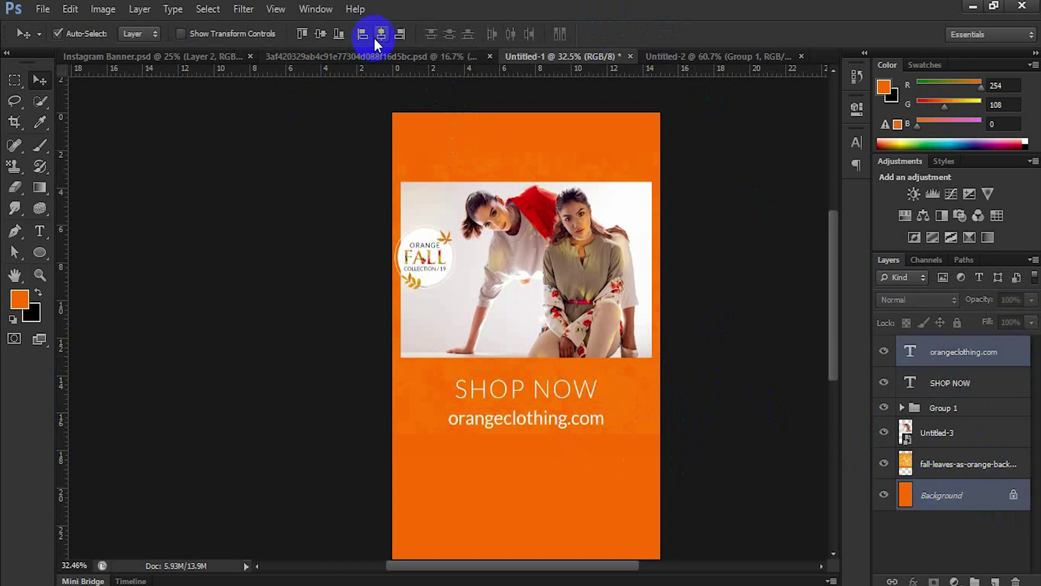
pyautogui.click(989, 385)
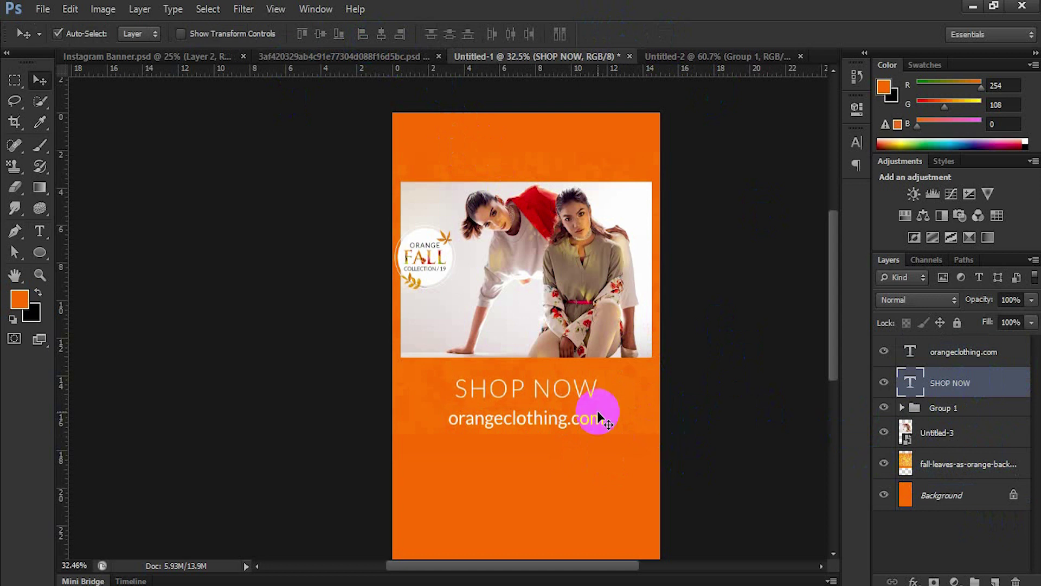
pyautogui.click(958, 353)
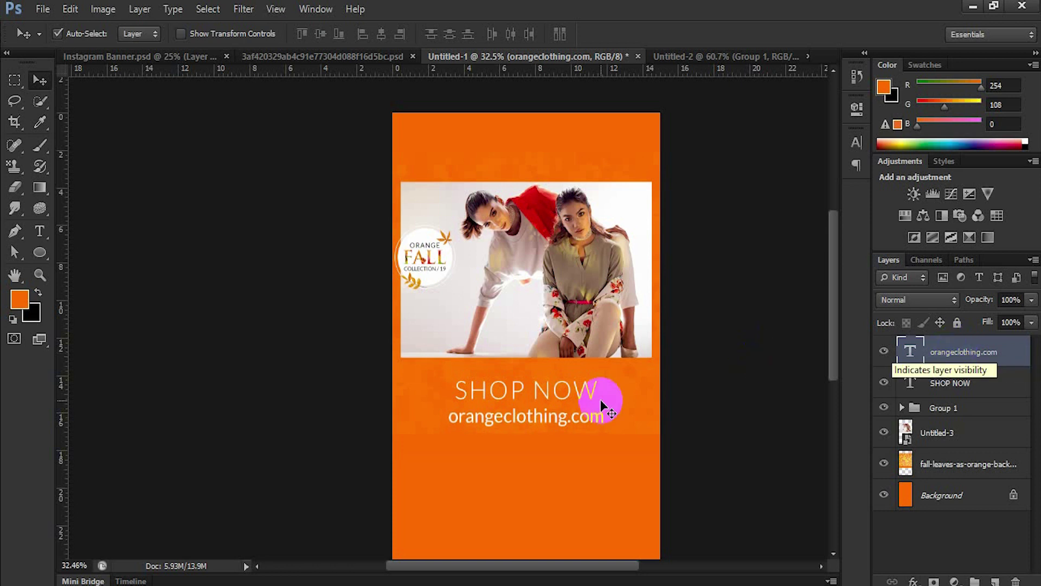
pyautogui.scroll(-1, 564, 342)
pyautogui.keyDown('alt'); pyautogui.scroll(-1, 566, 339); pyautogui.keyUp('alt')
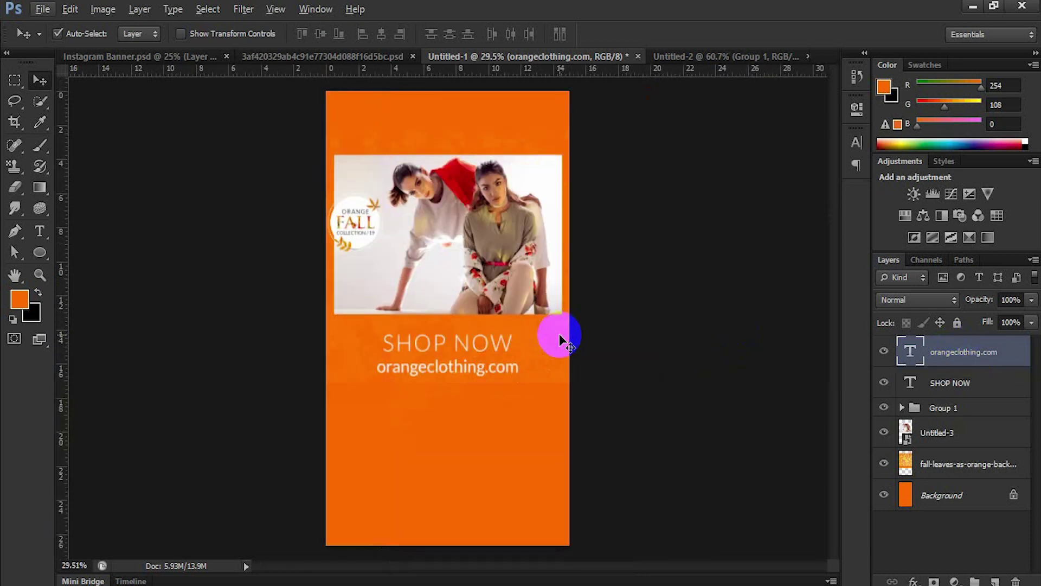